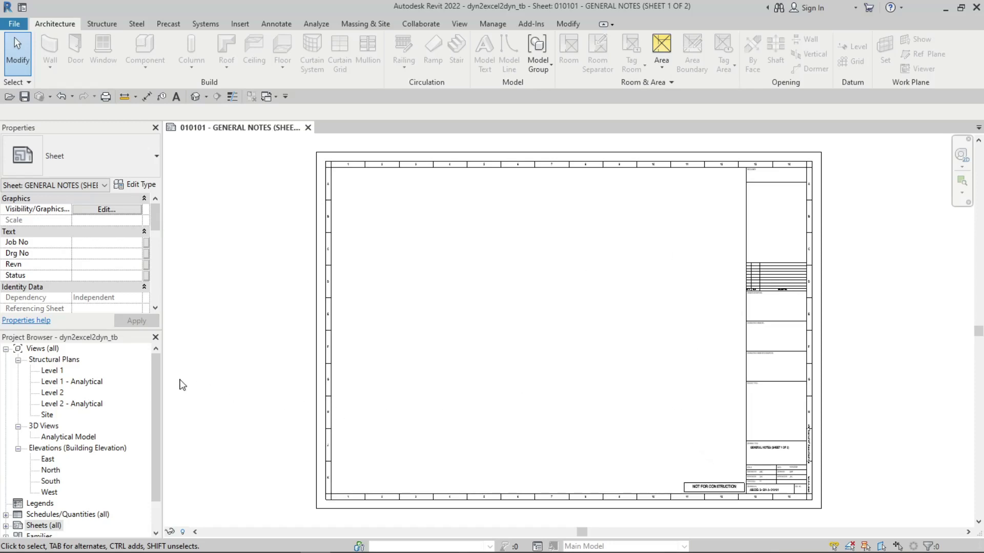
Expand the Sheets (all) group in the Project Browser
{"action": "left_click", "coordinate": [43, 525]}
{"action": "scroll", "coordinate": [57, 507], "scroll_direction": "down", "scroll_amount": 1}
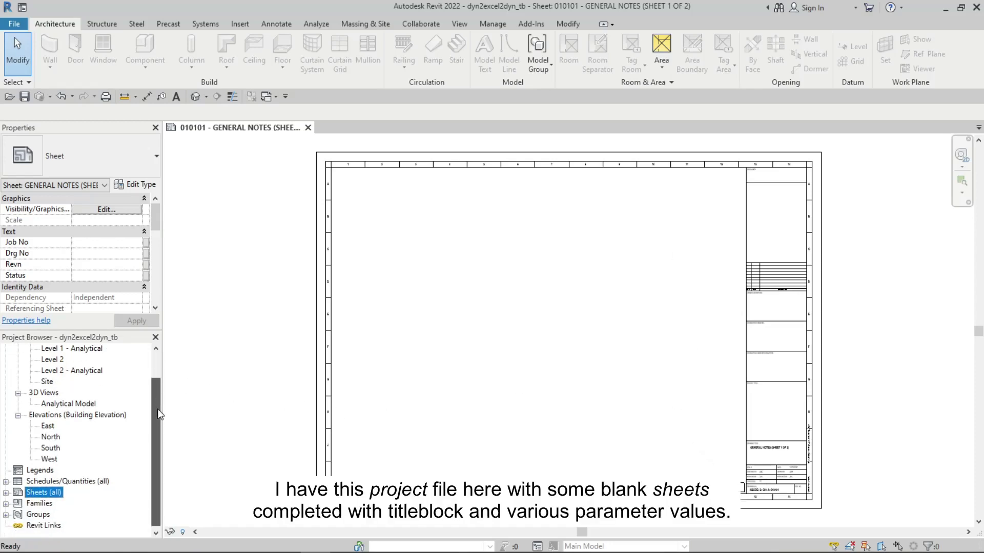
{"action": "left_click", "coordinate": [5, 492]}
{"action": "scroll", "coordinate": [161, 409], "scroll_direction": "up", "scroll_amount": 1}
{"action": "scroll", "coordinate": [161, 408], "scroll_direction": "up", "scroll_amount": 1}
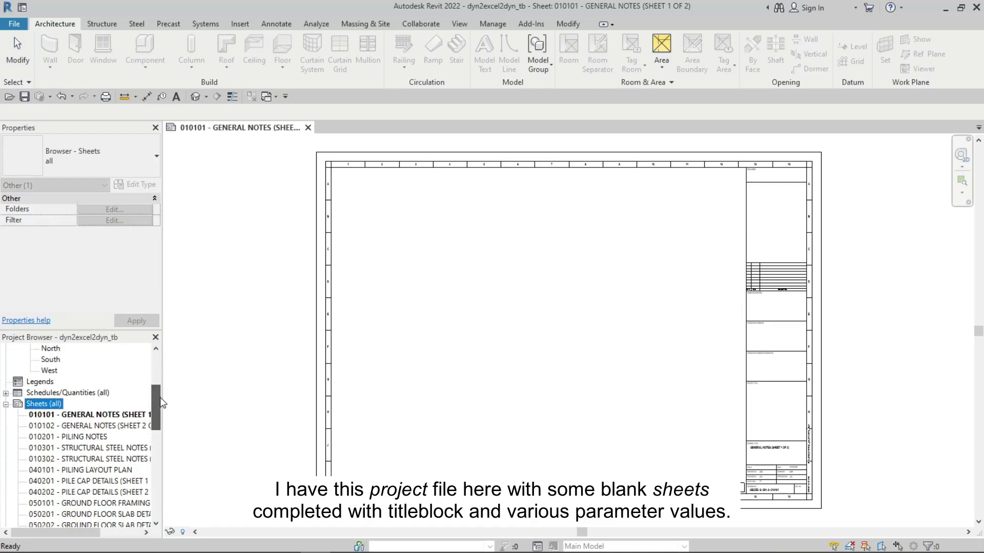
{"action": "mouse_move", "coordinate": [156, 409]}
{"action": "left_mouse_down"}
{"action": "mouse_move", "coordinate": [156, 496]}
{"action": "mouse_move", "coordinate": [156, 420]}
{"action": "left_mouse_up"}
Select sheet 010101 and enlarge Properties to show its TB_ parameters, like TB_Discipline and TB_Paper Size
{"action": "left_click", "coordinate": [87, 425]}
{"action": "scroll", "coordinate": [736, 468], "scroll_direction": "up", "scroll_amount": 5}
{"action": "scroll", "coordinate": [736, 468], "scroll_direction": "up", "scroll_amount": 1}
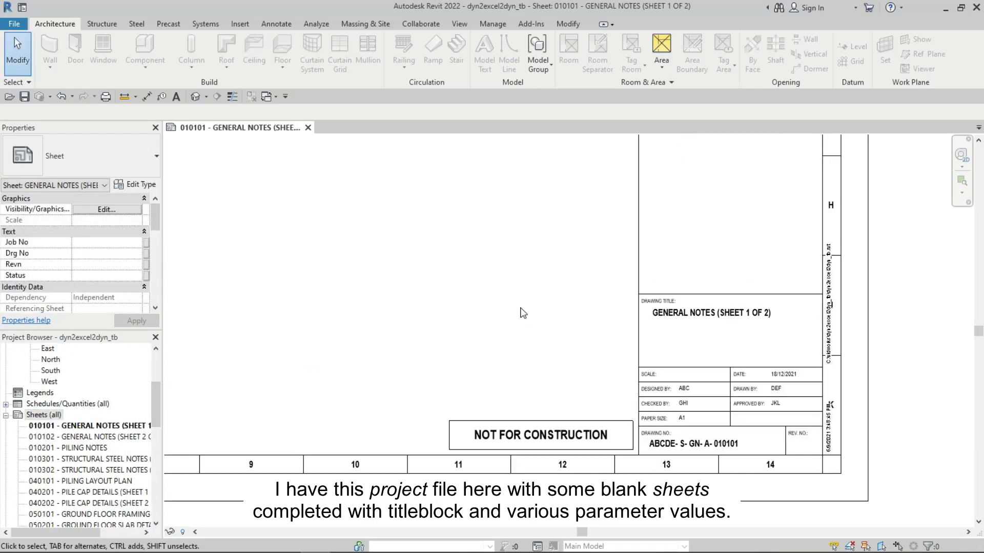
{"action": "left_click_drag", "start_coordinate": [100, 330], "coordinate": [100, 471]}
{"action": "scroll", "coordinate": [153, 254], "scroll_direction": "down", "scroll_amount": 1}
{"action": "left_click_drag", "start_coordinate": [155, 253], "coordinate": [152, 430]}
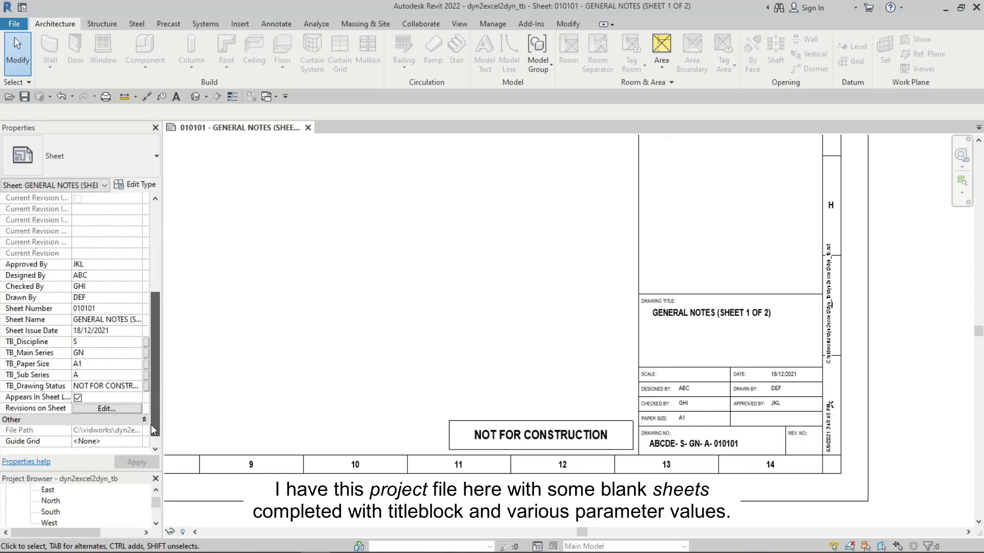
{"action": "scroll", "coordinate": [148, 333], "scroll_direction": "down", "scroll_amount": 1}
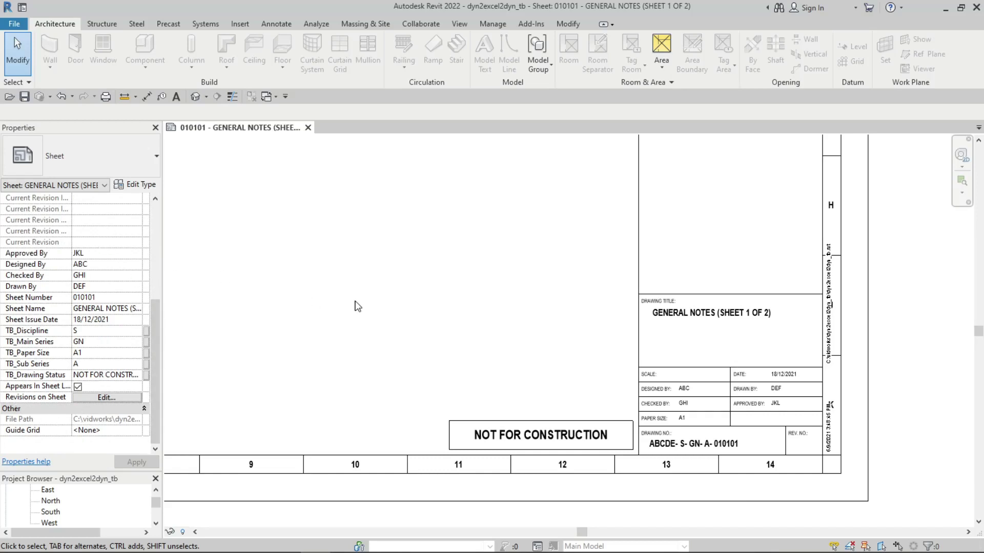
{"action": "scroll", "coordinate": [77, 507], "scroll_direction": "down", "scroll_amount": 3}
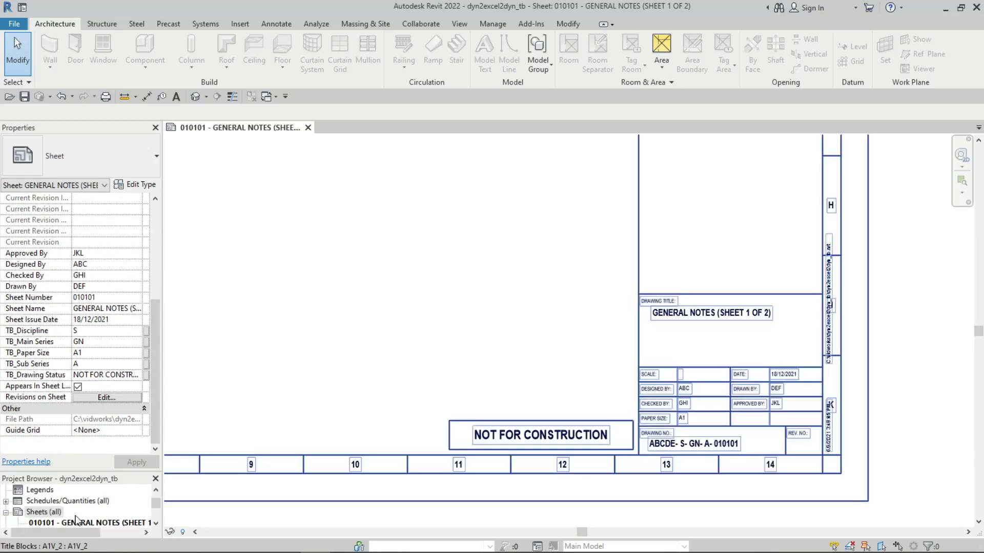
{"action": "left_click", "coordinate": [43, 512]}
Open the Sheet List schedule, dock it below sheet 010101, and make it the active view
{"action": "double_click", "coordinate": [49, 512]}
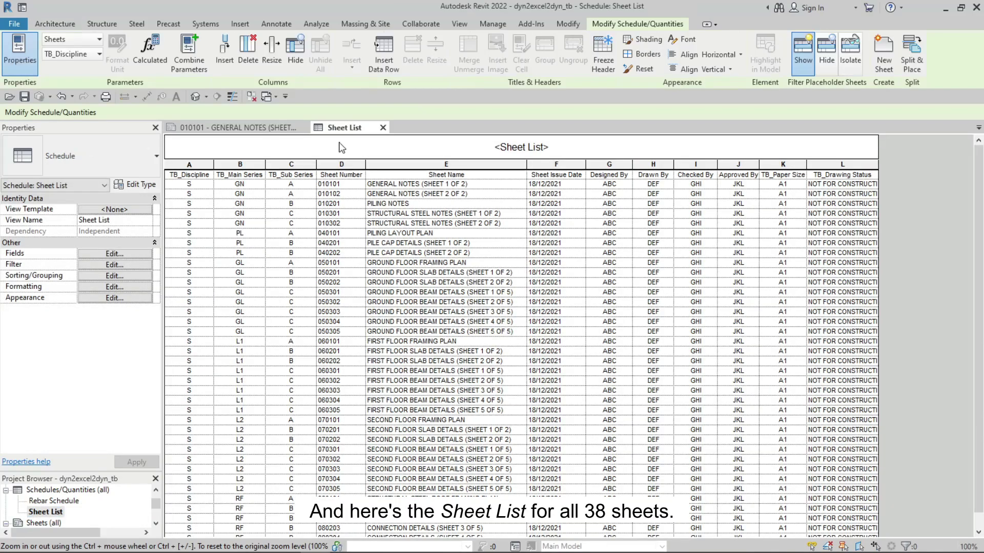
{"action": "mouse_move", "coordinate": [340, 127]}
{"action": "left_mouse_down"}
{"action": "mouse_move", "coordinate": [214, 515]}
{"action": "mouse_move", "coordinate": [221, 535]}
{"action": "left_mouse_up"}
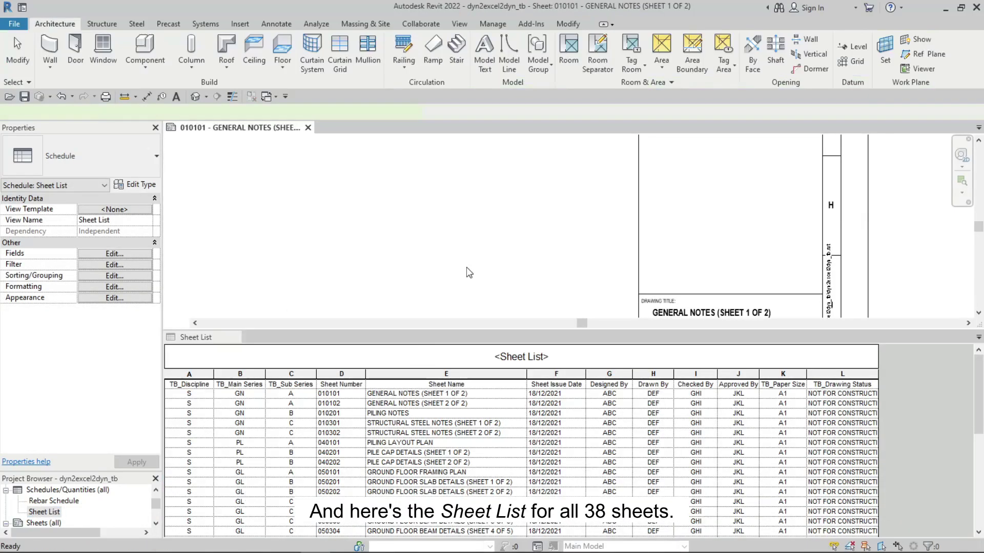
{"action": "middle_click_drag", "start_coordinate": [522, 198], "coordinate": [253, 199]}
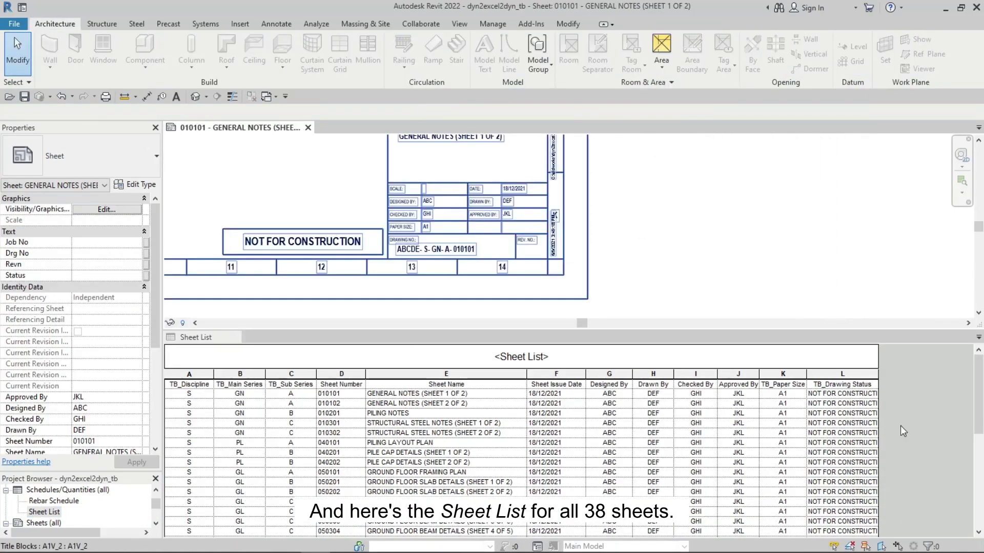
{"action": "left_click", "coordinate": [930, 434]}
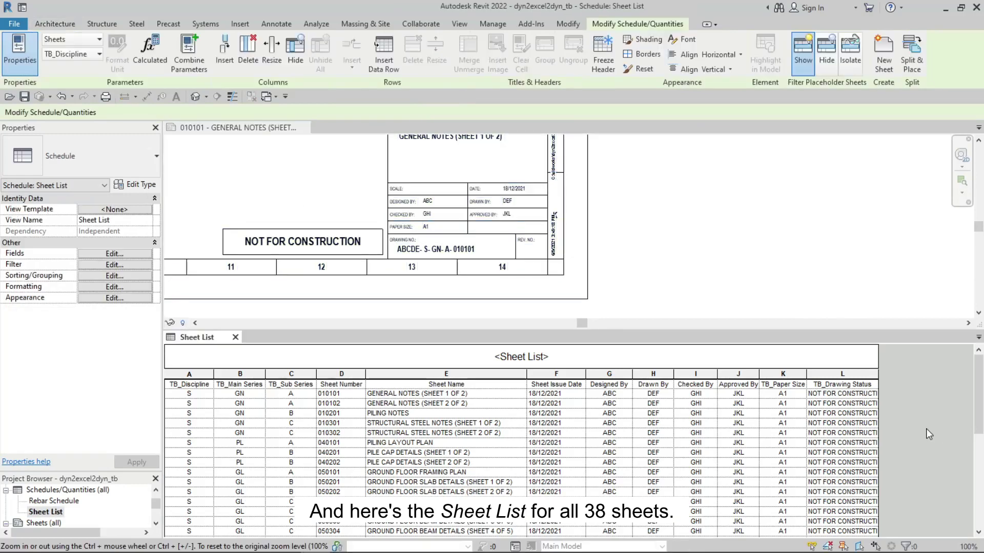
{"action": "scroll", "coordinate": [926, 429], "scroll_direction": "down", "scroll_amount": 5}
{"action": "scroll", "coordinate": [926, 428], "scroll_direction": "up", "scroll_amount": 5}
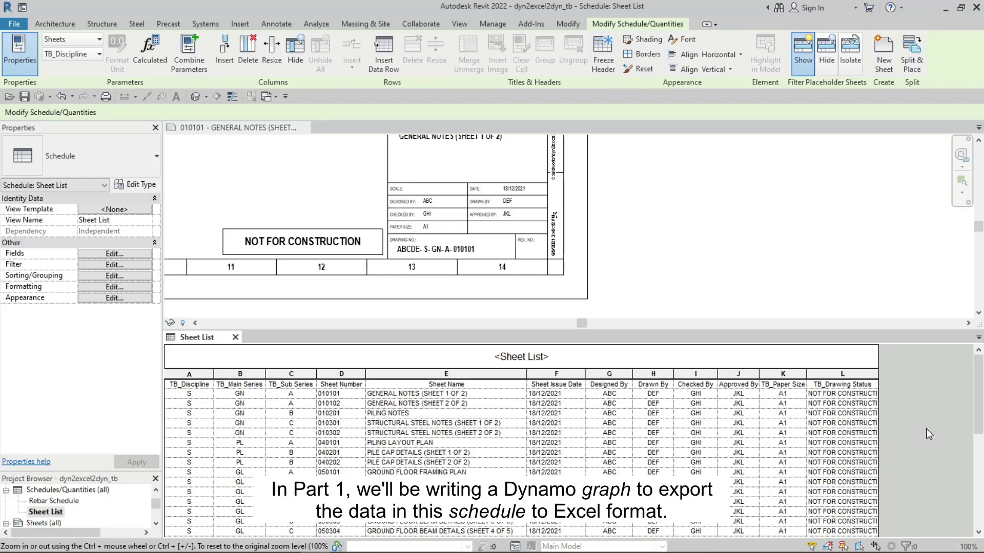
Launch Dynamo from Manage and start a new graph with Run mode set to Manual
{"action": "left_click", "coordinate": [492, 25]}
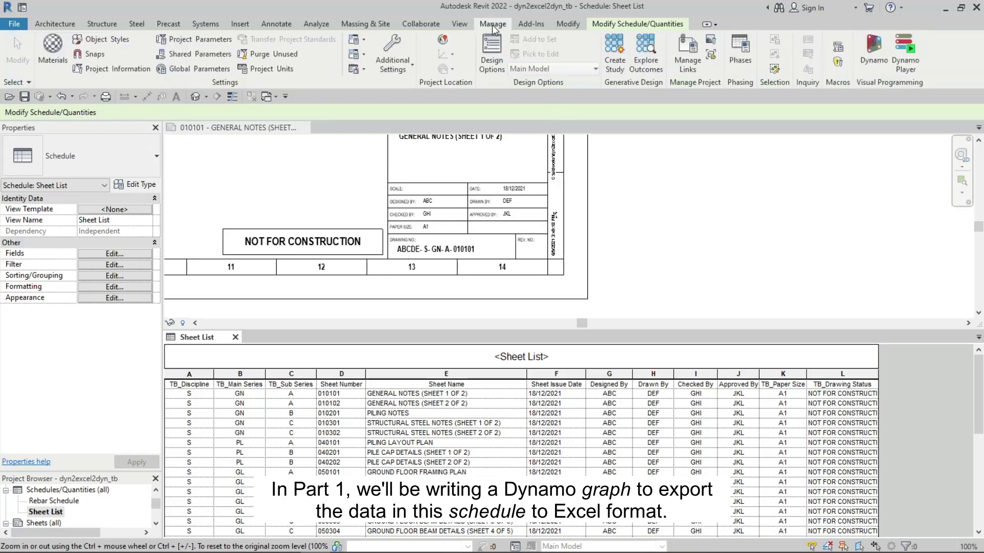
{"action": "left_click", "coordinate": [877, 70]}
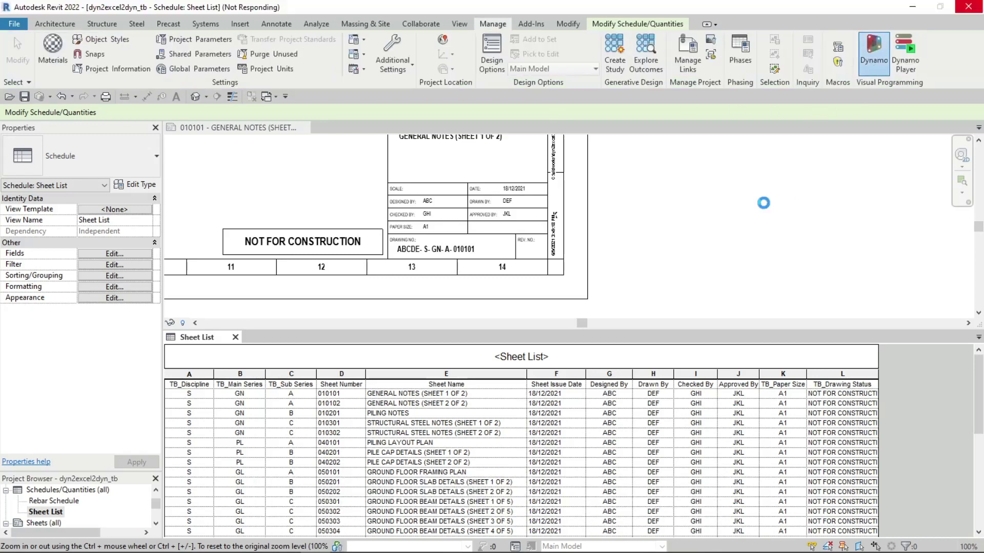
{"action": "left_click_drag", "start_coordinate": [745, 71], "coordinate": [558, 28]}
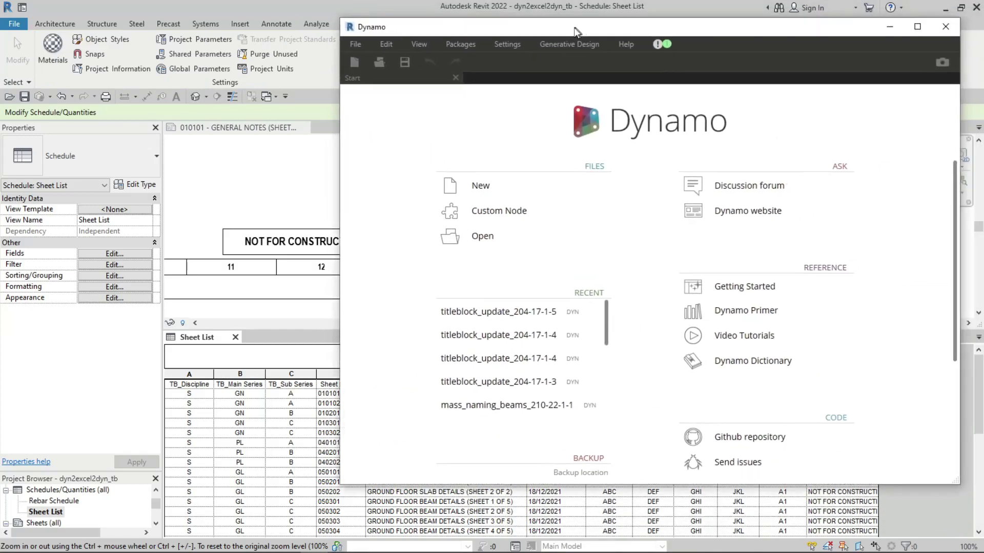
{"action": "left_click", "coordinate": [470, 188]}
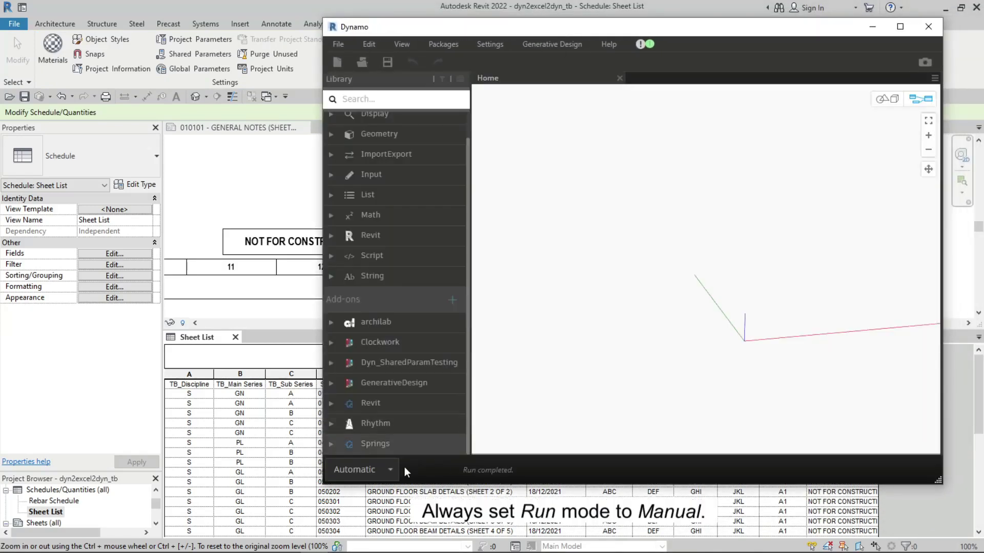
{"action": "left_click", "coordinate": [391, 470]}
{"action": "left_click", "coordinate": [376, 493]}
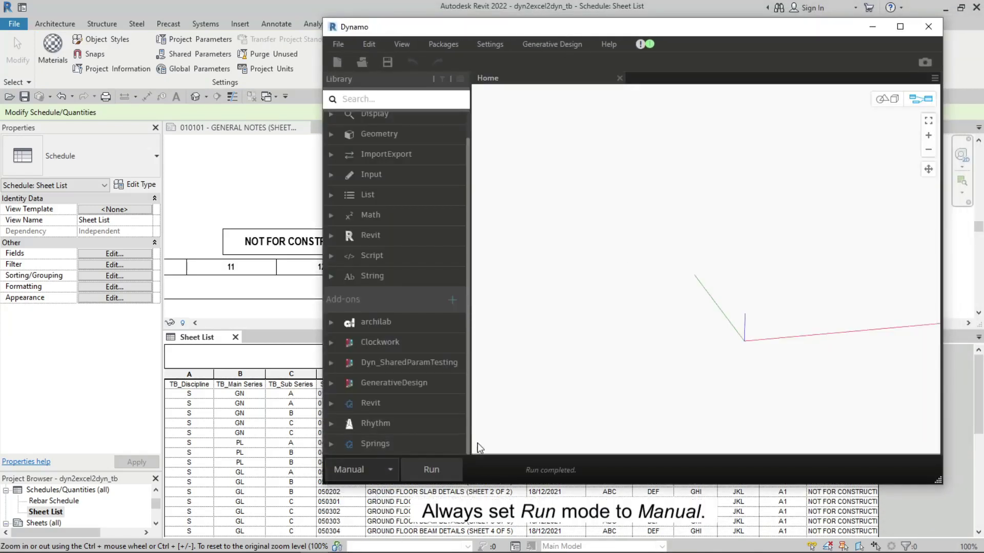
Add a Categories node and an All Elements of Category node placed beside it
{"action": "right_click", "coordinate": [558, 196]}
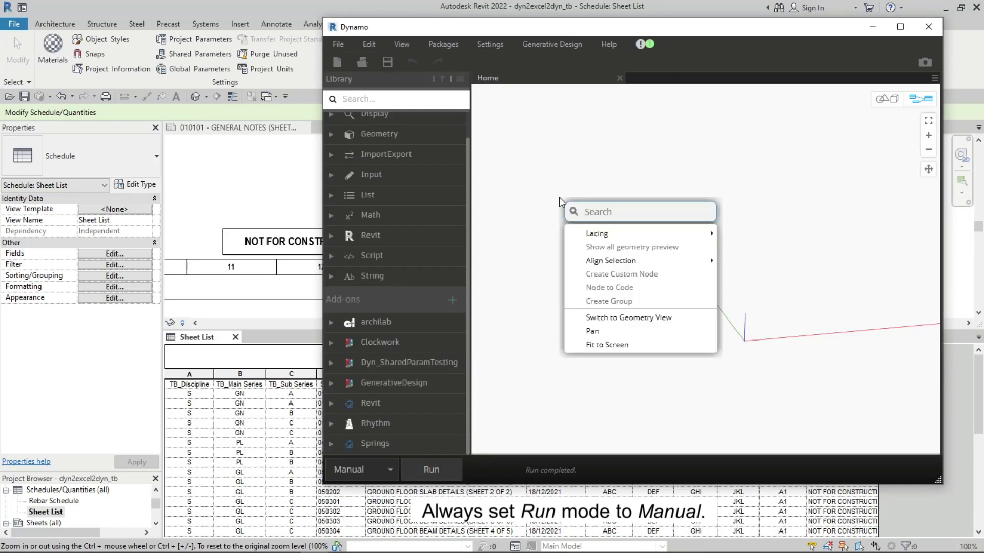
{"action": "type", "text": "CATEGO"}
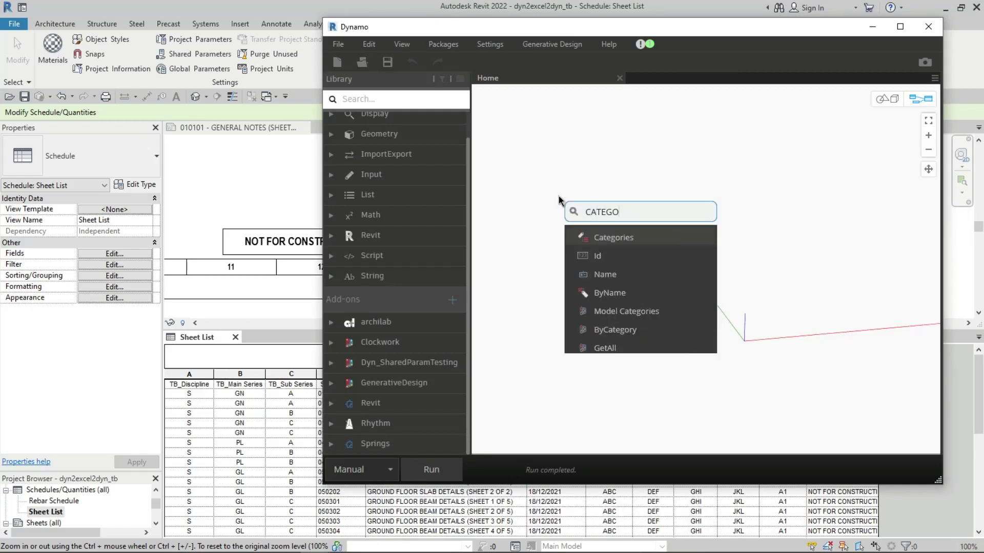
{"action": "left_click", "coordinate": [644, 239]}
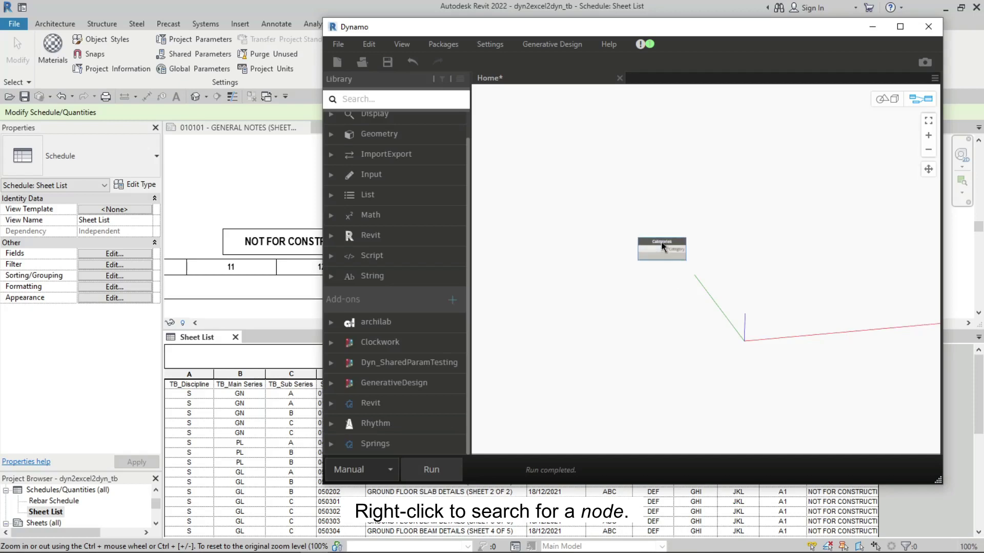
{"action": "scroll", "coordinate": [668, 226], "scroll_direction": "up", "scroll_amount": 3}
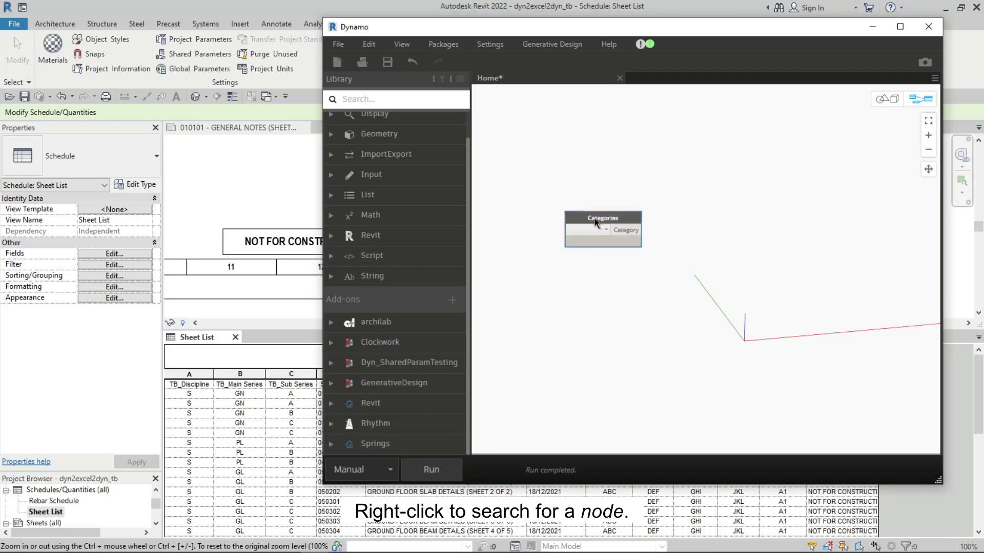
{"action": "right_click", "coordinate": [678, 223]}
{"action": "type", "text": "all"}
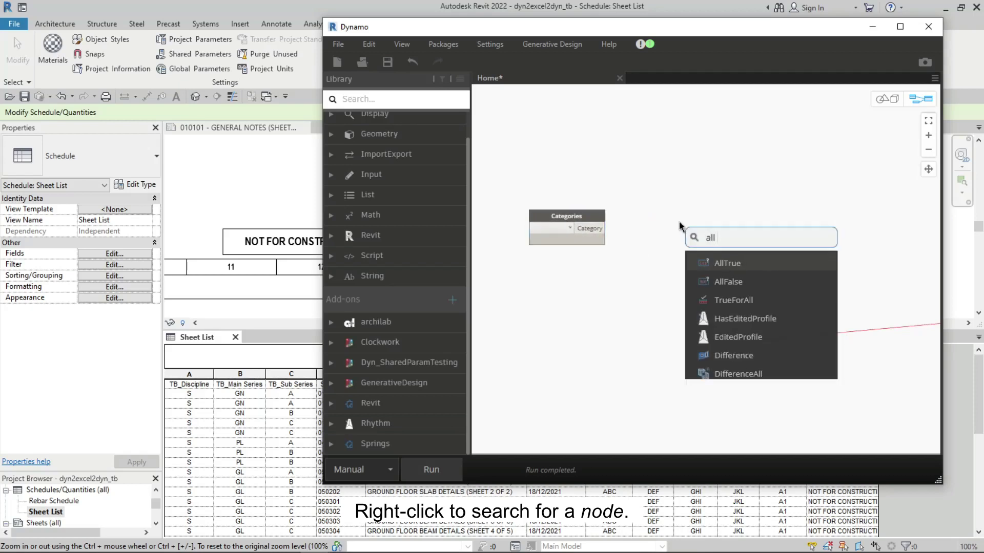
{"action": "type", "text": " element"}
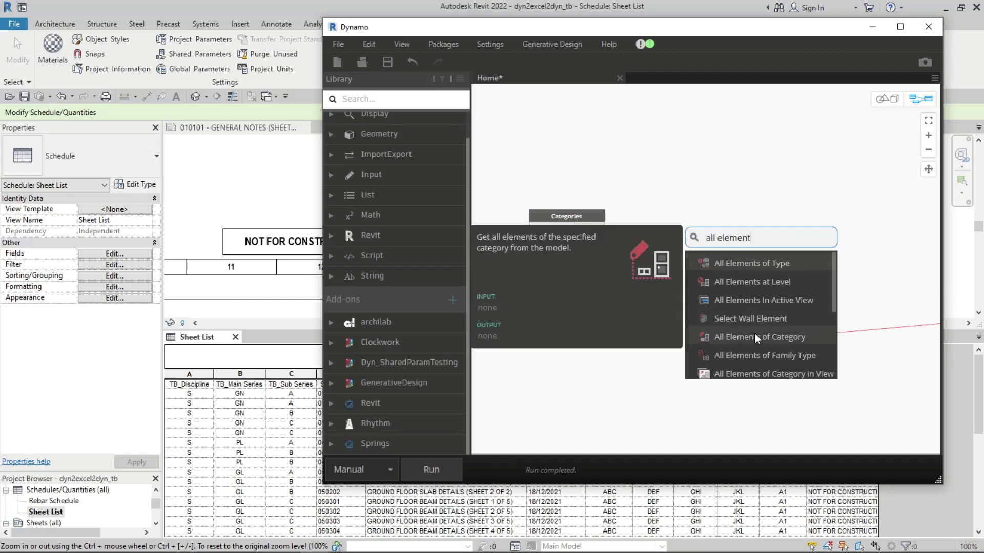
{"action": "left_click", "coordinate": [755, 334]}
{"action": "mouse_move", "coordinate": [779, 340]}
{"action": "left_mouse_down"}
{"action": "mouse_move", "coordinate": [649, 211]}
{"action": "mouse_move", "coordinate": [641, 222]}
{"action": "left_mouse_up"}
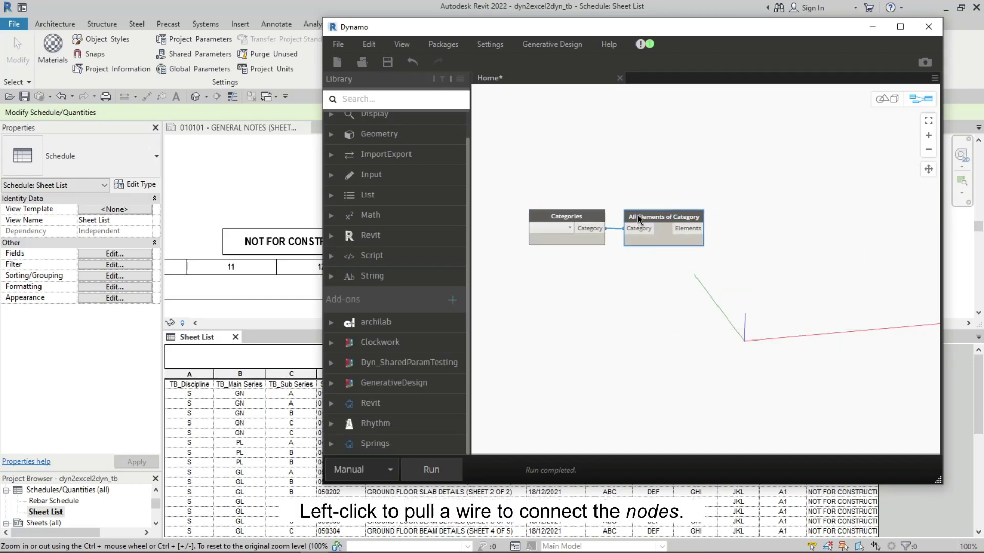
Choose Sheets in the Categories node dropdown
{"action": "left_click", "coordinate": [287, 184]}
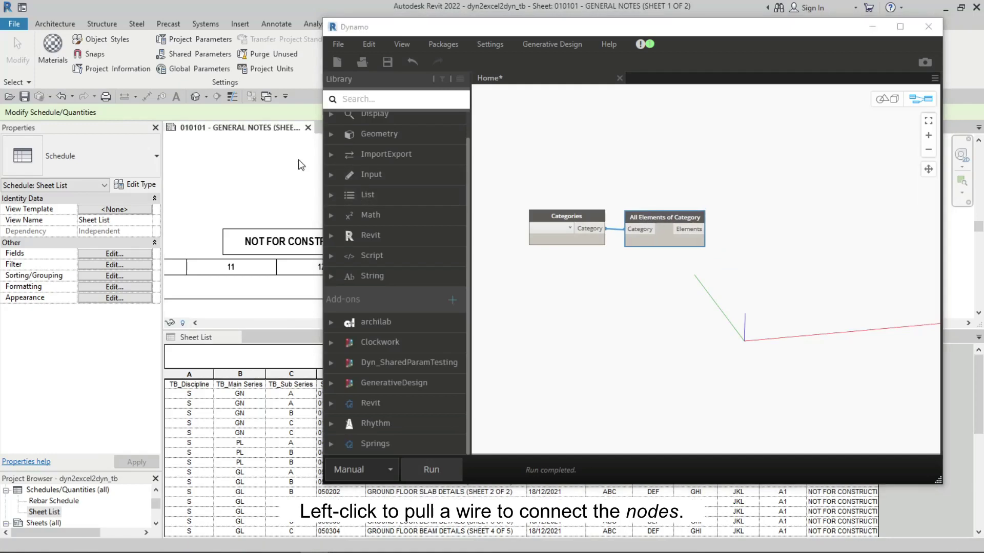
{"action": "left_click_drag", "start_coordinate": [408, 31], "coordinate": [691, 59]}
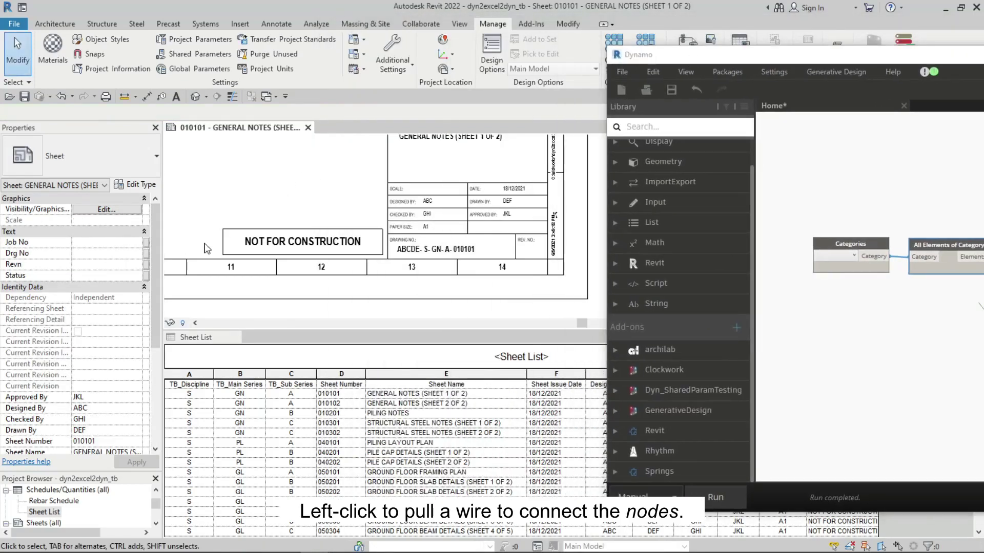
{"action": "left_click_drag", "start_coordinate": [156, 255], "coordinate": [148, 354]}
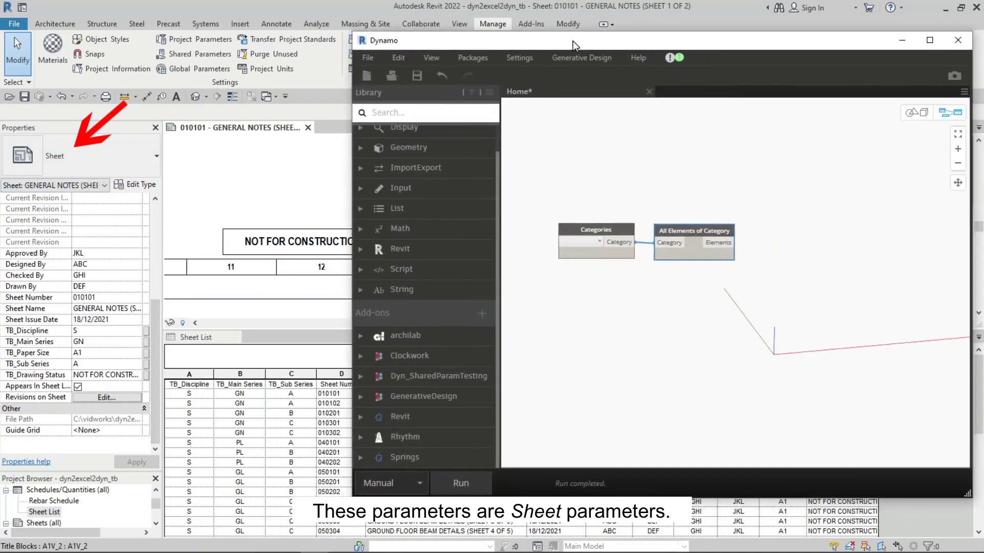
{"action": "left_click_drag", "start_coordinate": [828, 58], "coordinate": [555, 43]}
{"action": "left_click", "coordinate": [578, 242]}
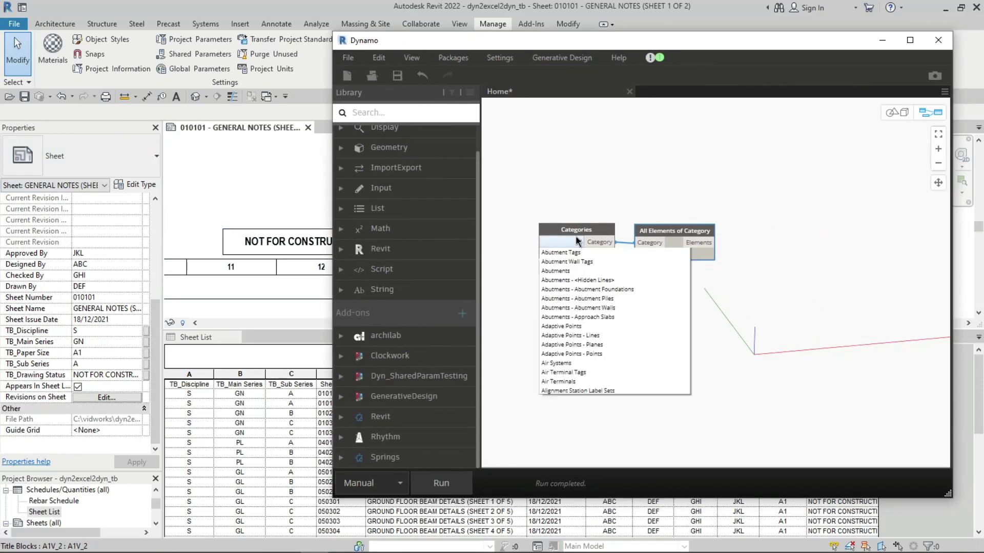
{"action": "scroll", "coordinate": [584, 333], "scroll_direction": "down", "scroll_amount": 10}
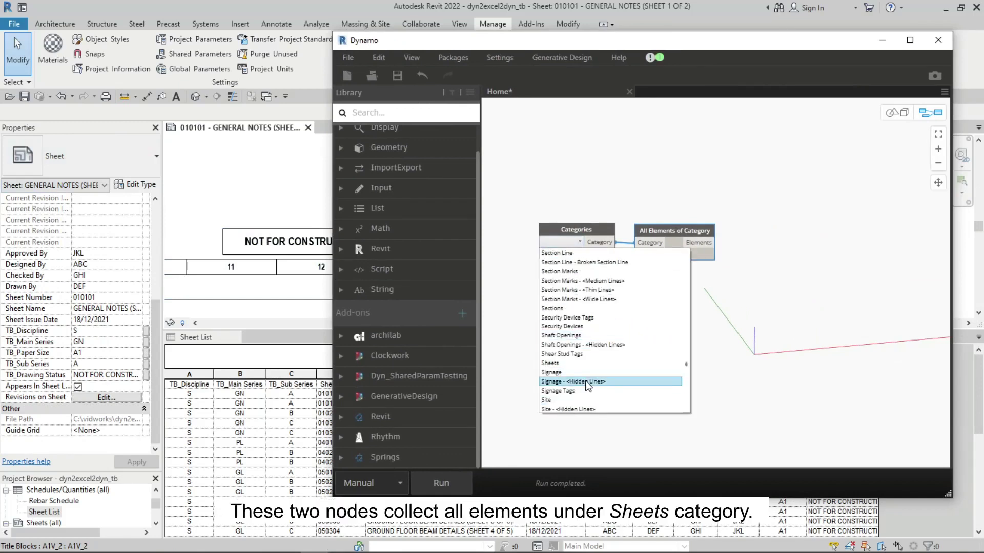
{"action": "left_click", "coordinate": [560, 366]}
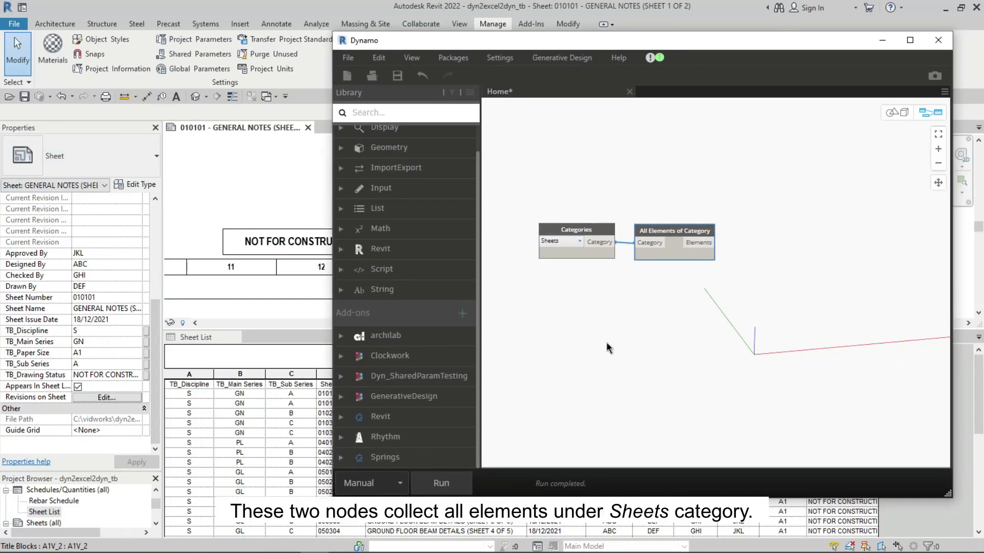
{"action": "scroll", "coordinate": [682, 296], "scroll_direction": "up", "scroll_amount": 3}
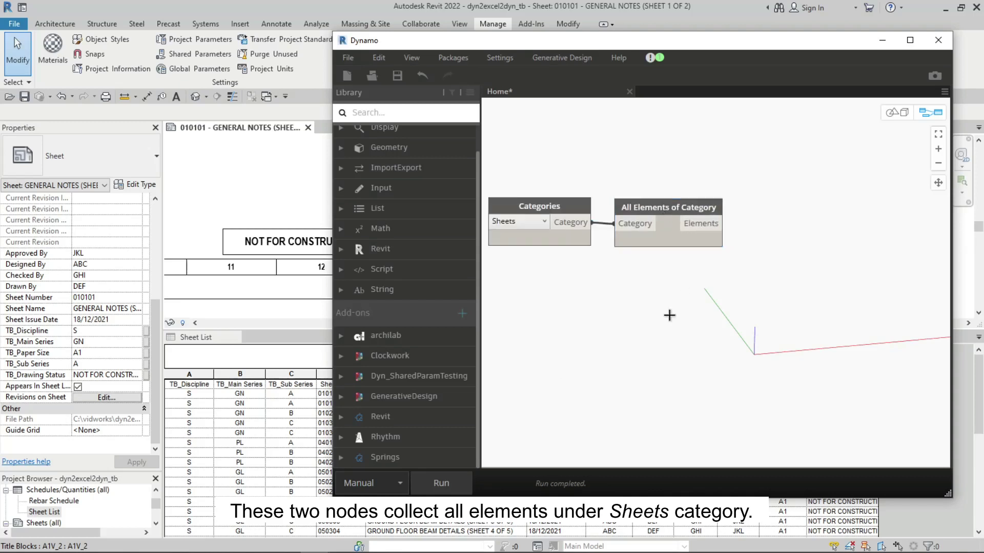
{"action": "middle_click_drag", "start_coordinate": [670, 314], "coordinate": [606, 287]}
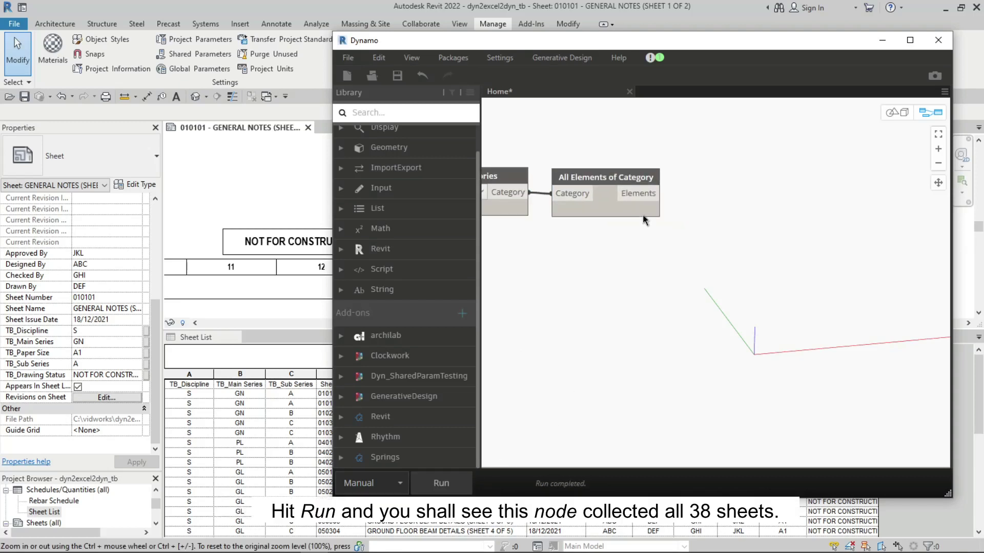
{"action": "left_click", "coordinate": [644, 228]}
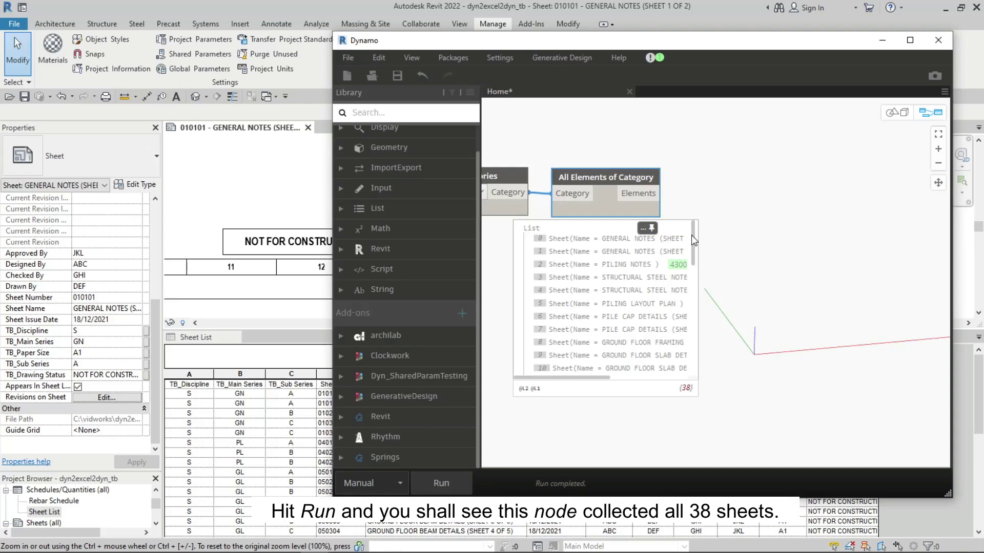
{"action": "left_click_drag", "start_coordinate": [693, 239], "coordinate": [695, 352]}
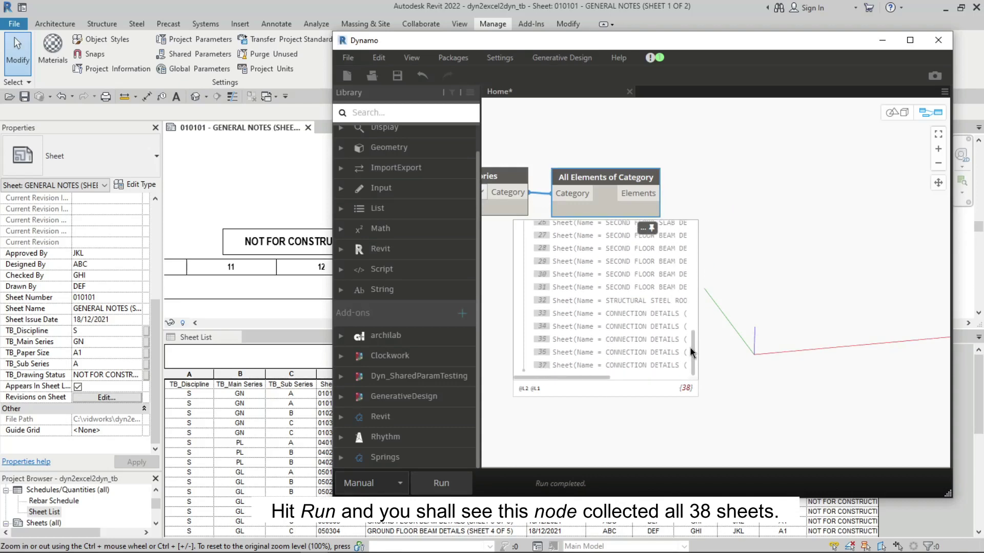
{"action": "left_click_drag", "start_coordinate": [692, 354], "coordinate": [696, 233]}
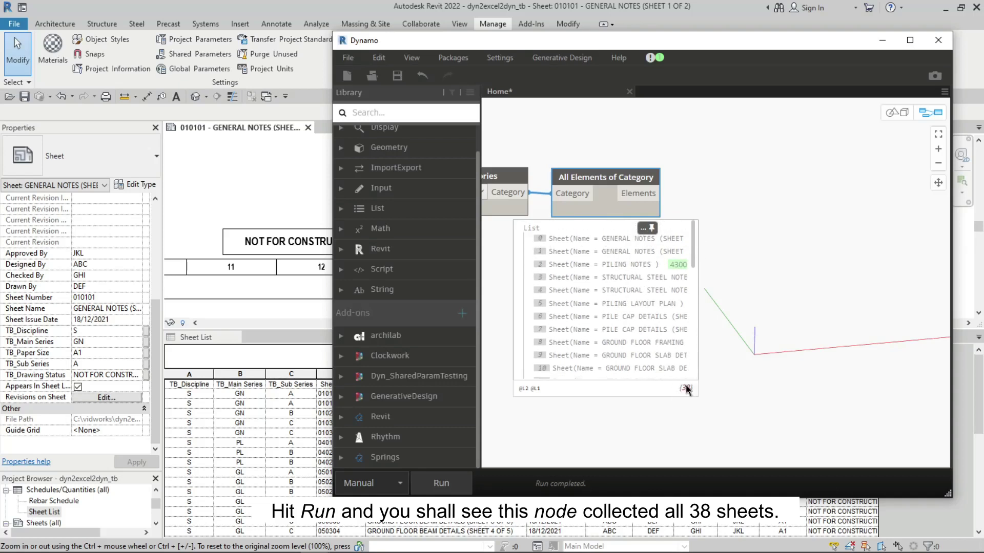
{"action": "scroll", "coordinate": [695, 260], "scroll_direction": "down", "scroll_amount": 3}
Add an Element.UniqueId node fed by All Elements of Category's Elements output
{"action": "scroll", "coordinate": [624, 321], "scroll_direction": "down", "scroll_amount": 3}
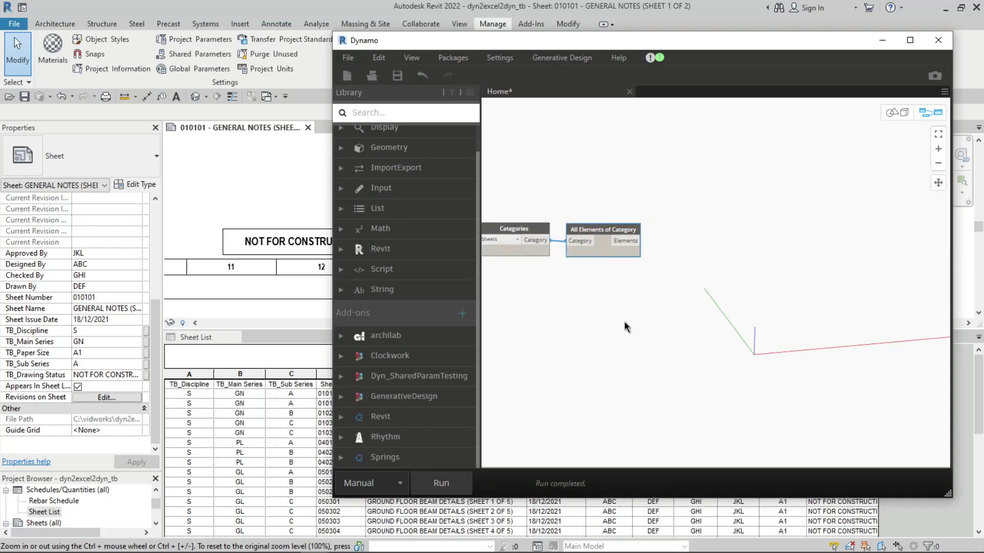
{"action": "right_click", "coordinate": [731, 261]}
{"action": "type", "text": "element"}
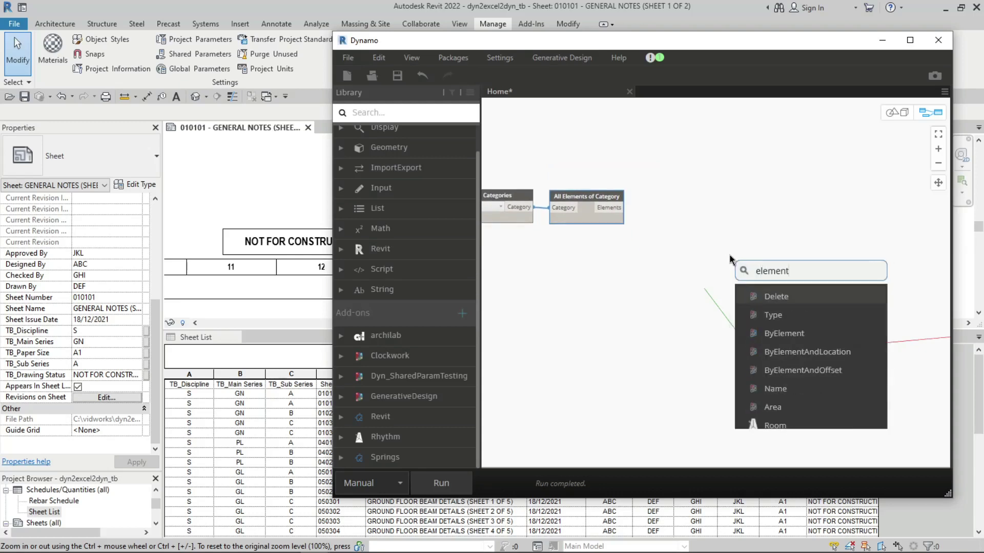
{"action": "type", "text": ".u"}
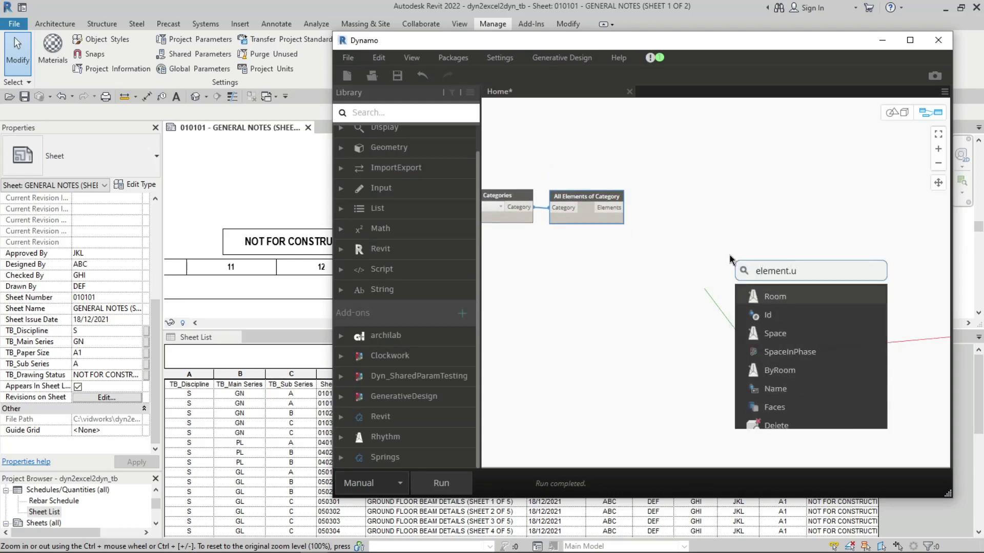
{"action": "type", "text": "ni"}
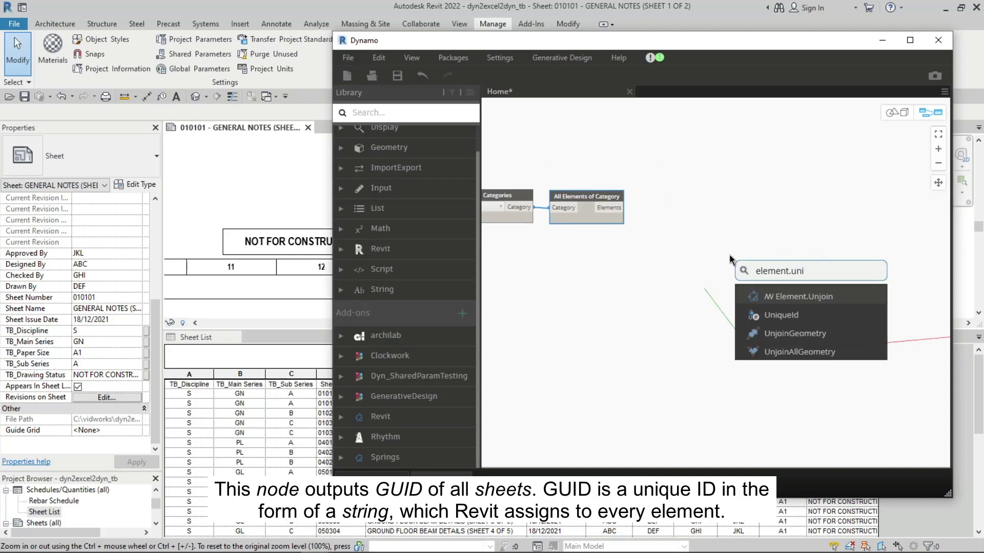
{"action": "left_click", "coordinate": [772, 308]}
{"action": "left_click_drag", "start_coordinate": [789, 296], "coordinate": [725, 196]}
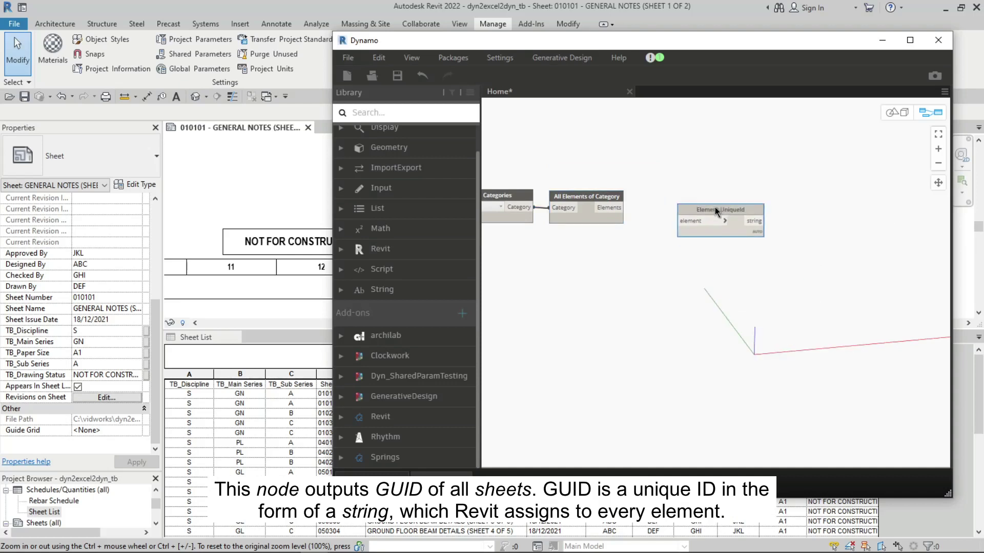
{"action": "left_click_drag", "start_coordinate": [624, 207], "coordinate": [711, 199]}
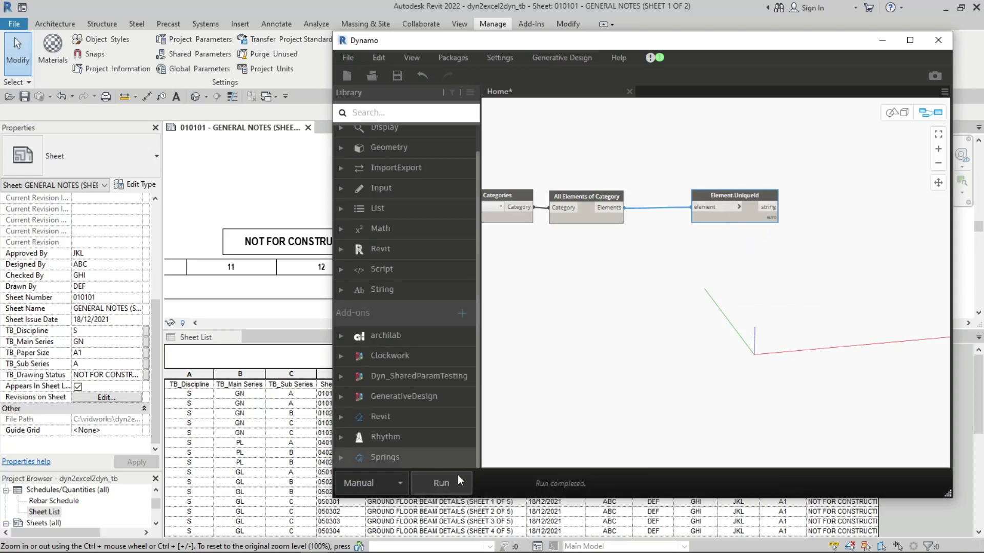
Run the graph and check the preview of the 38 sheet GUIDs
{"action": "left_click", "coordinate": [457, 475]}
{"action": "scroll", "coordinate": [768, 210], "scroll_direction": "up", "scroll_amount": 3}
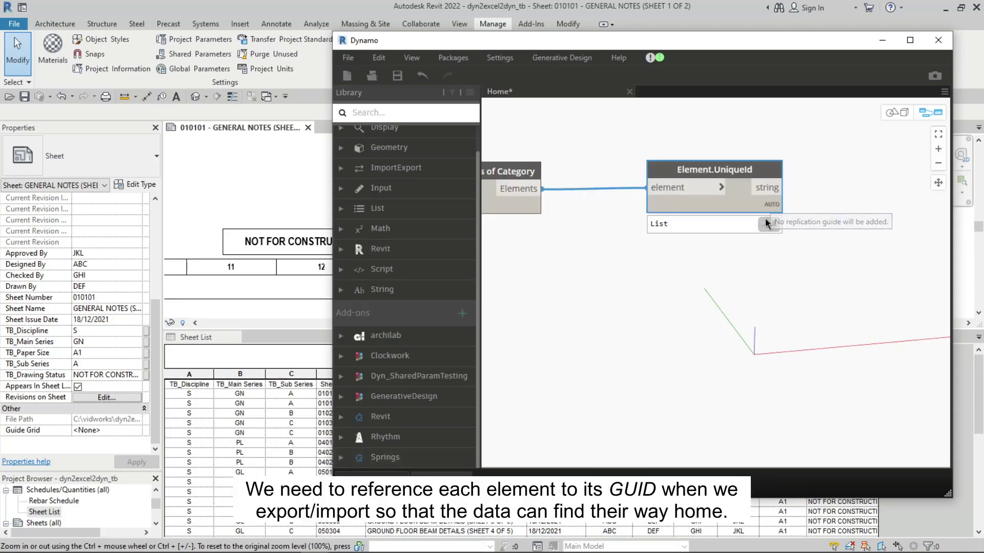
{"action": "mouse_move", "coordinate": [710, 362]}
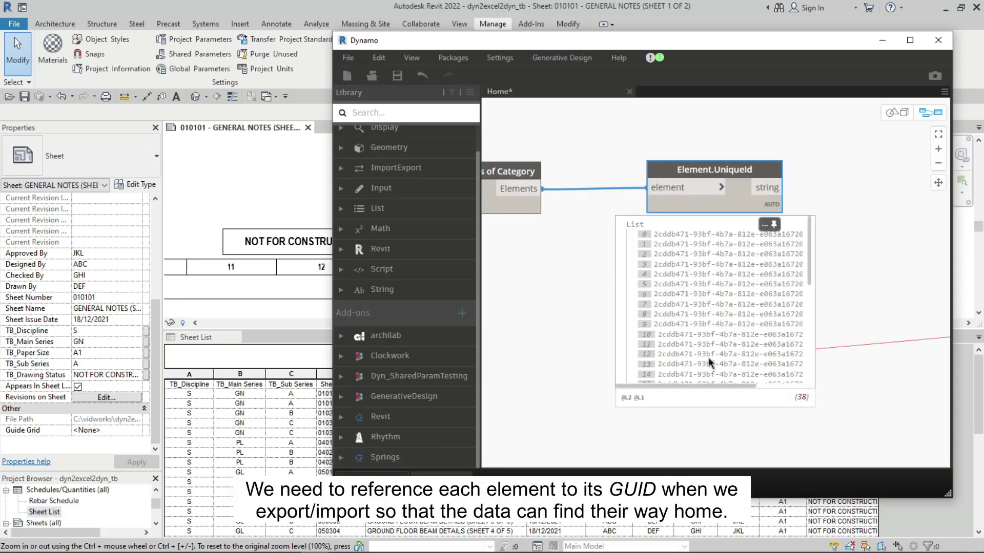
{"action": "mouse_move", "coordinate": [701, 387]}
{"action": "left_mouse_down"}
{"action": "mouse_move", "coordinate": [725, 386]}
{"action": "mouse_move", "coordinate": [701, 387]}
{"action": "left_mouse_up"}
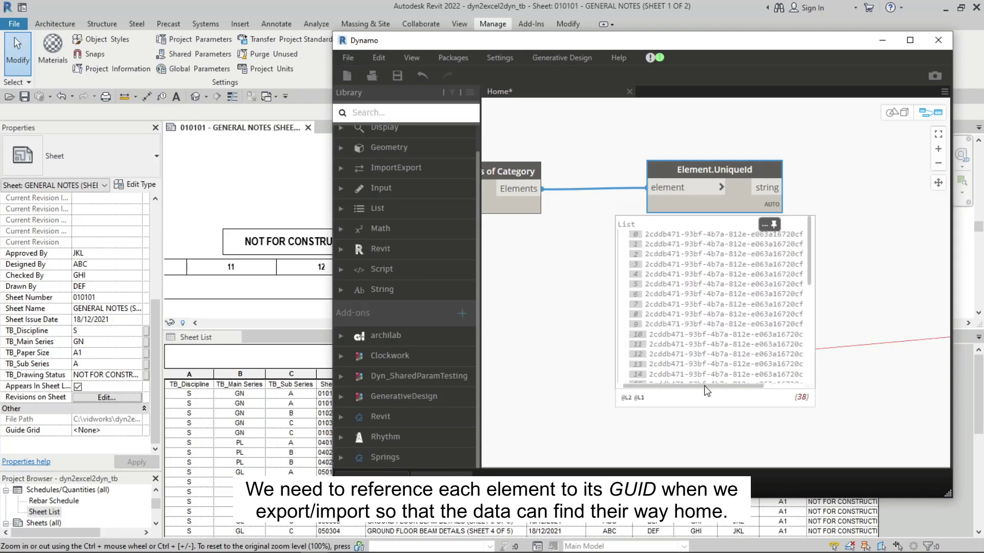
{"action": "left_click_drag", "start_coordinate": [808, 254], "coordinate": [815, 291]}
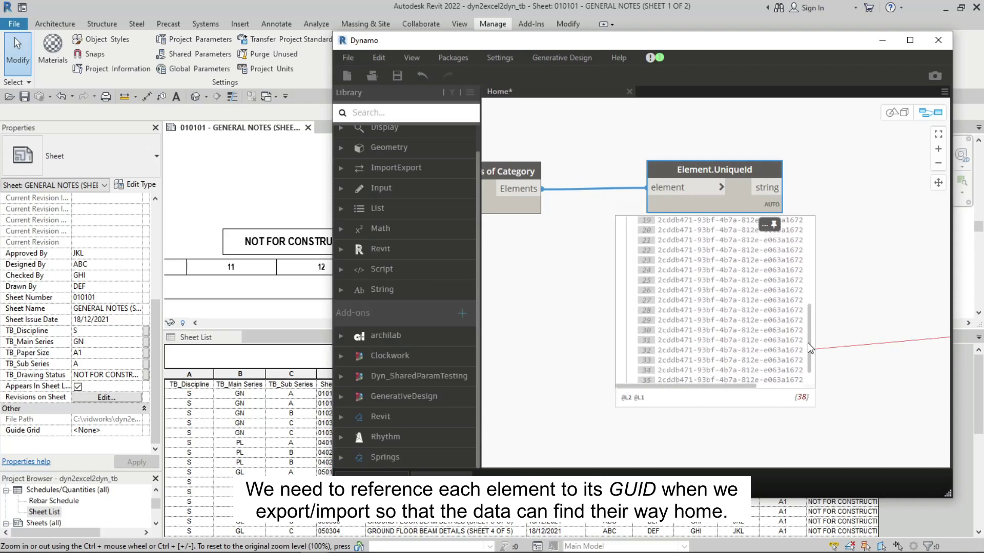
{"action": "scroll", "coordinate": [783, 230], "scroll_direction": "down", "scroll_amount": 5}
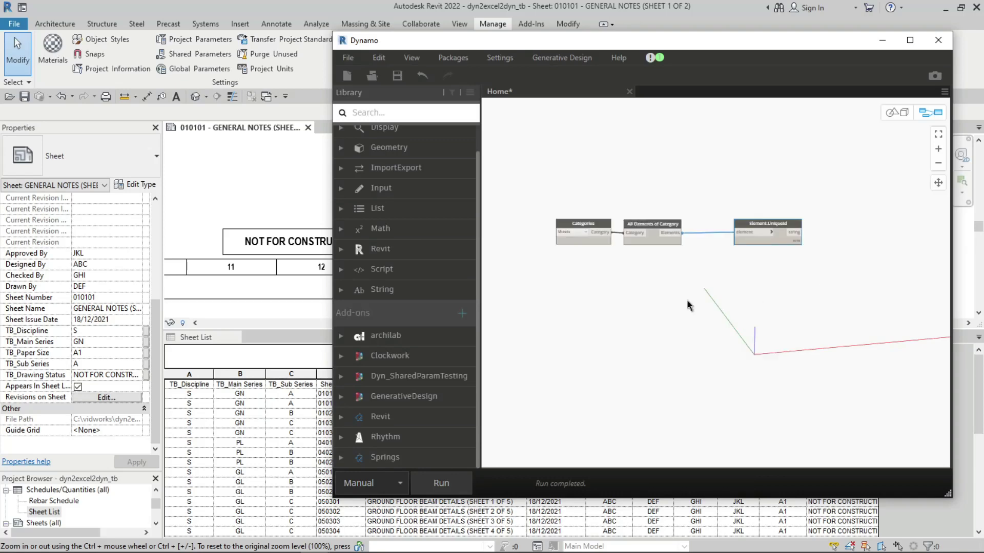
{"action": "scroll", "coordinate": [666, 184], "scroll_direction": "up", "scroll_amount": 3}
{"action": "left_click_drag", "start_coordinate": [666, 185], "coordinate": [668, 184]}
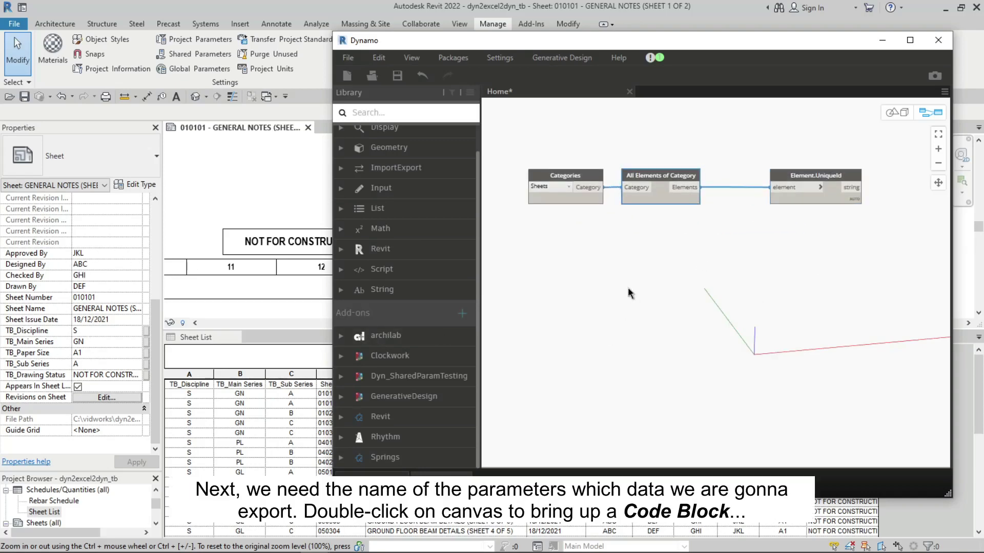
{"action": "left_click", "coordinate": [619, 268]}
Create a Code Block listing TB_Discipline, TB_Main Series, TB_Sub Series, Sheet Number, Sheet Name and Sheet Issue Date
{"action": "double_click", "coordinate": [617, 264]}
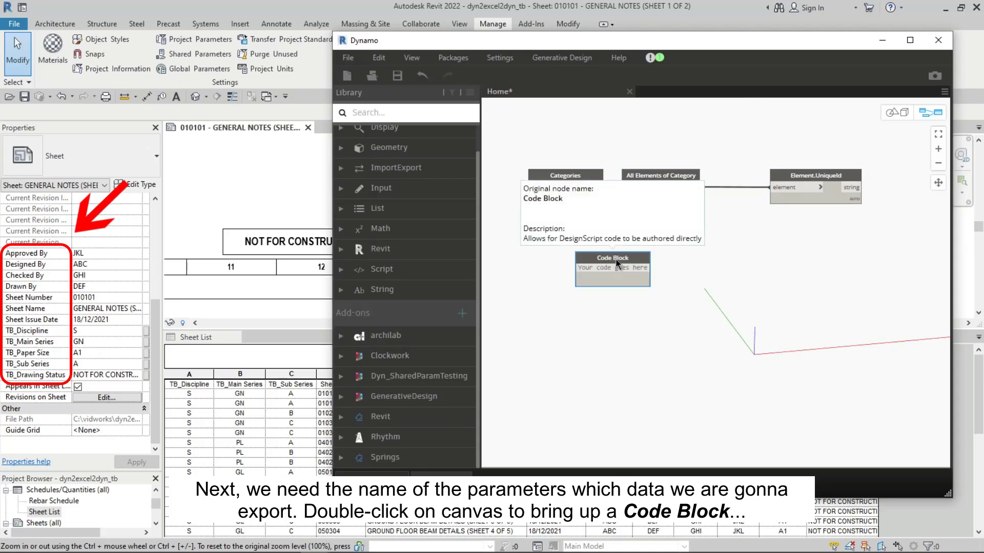
{"action": "scroll", "coordinate": [617, 261], "scroll_direction": "up", "scroll_amount": 3}
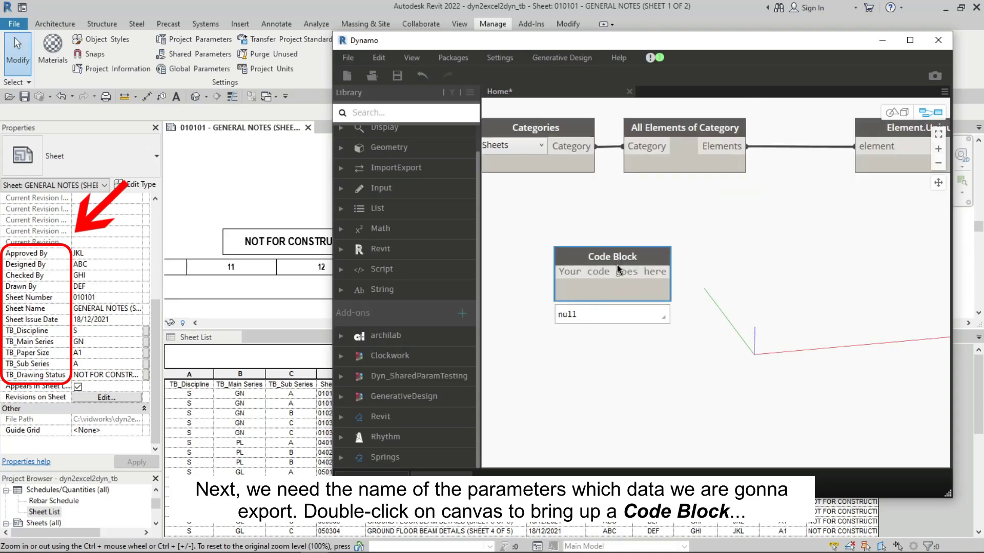
{"action": "type", "text": "\"TB_D"}
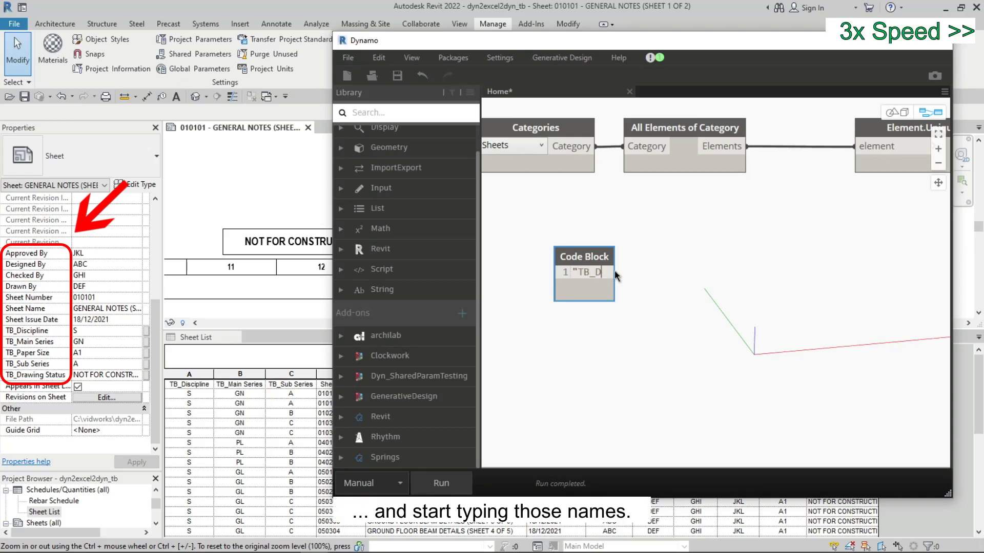
{"action": "type", "text": "iscipline\";"}
{"action": "key", "text": "Return"}
{"action": "type", "text": "\""}
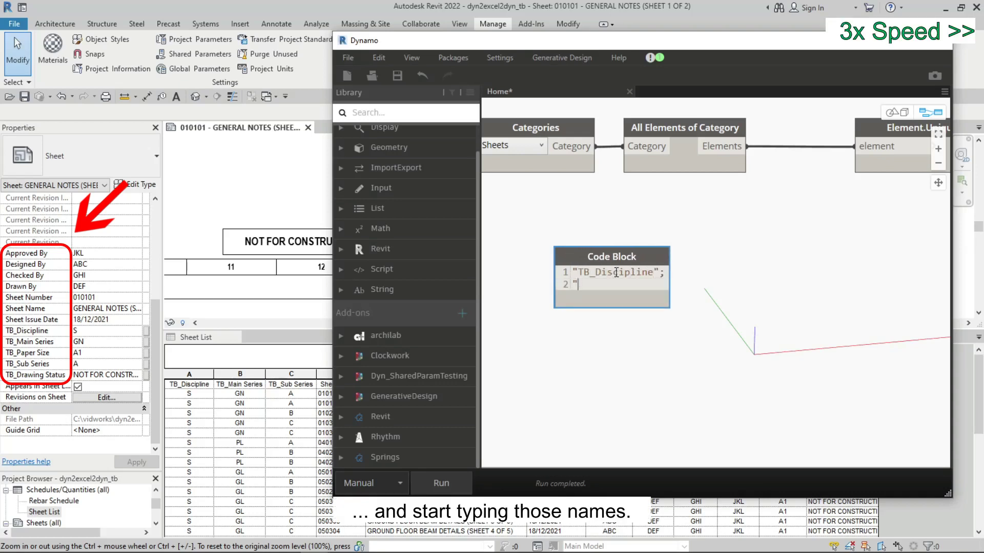
{"action": "type", "text": "TB_Main Series\";"}
{"action": "key", "text": "Return"}
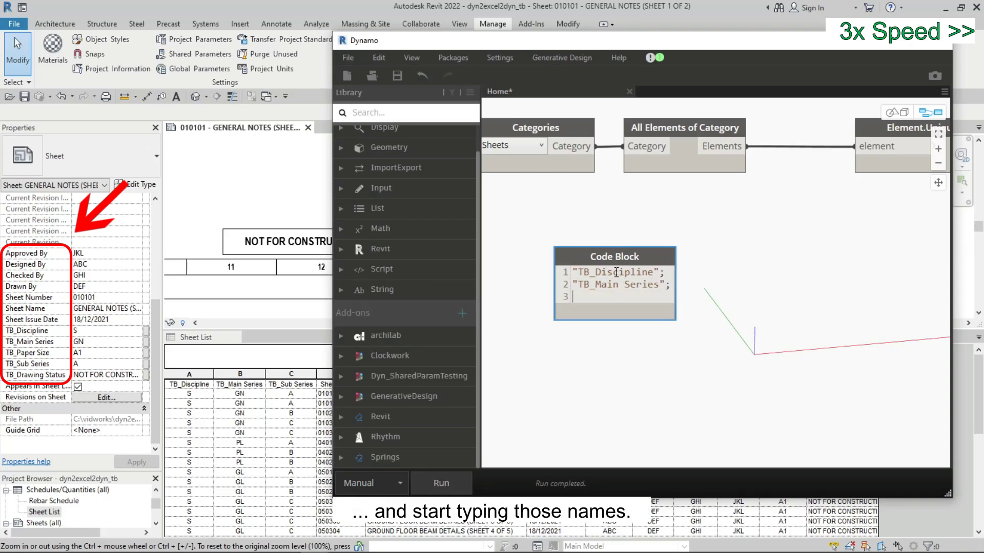
{"action": "type", "text": "\"TB_Sub Serie"}
{"action": "type", "text": "s\";"}
{"action": "key", "text": "Return"}
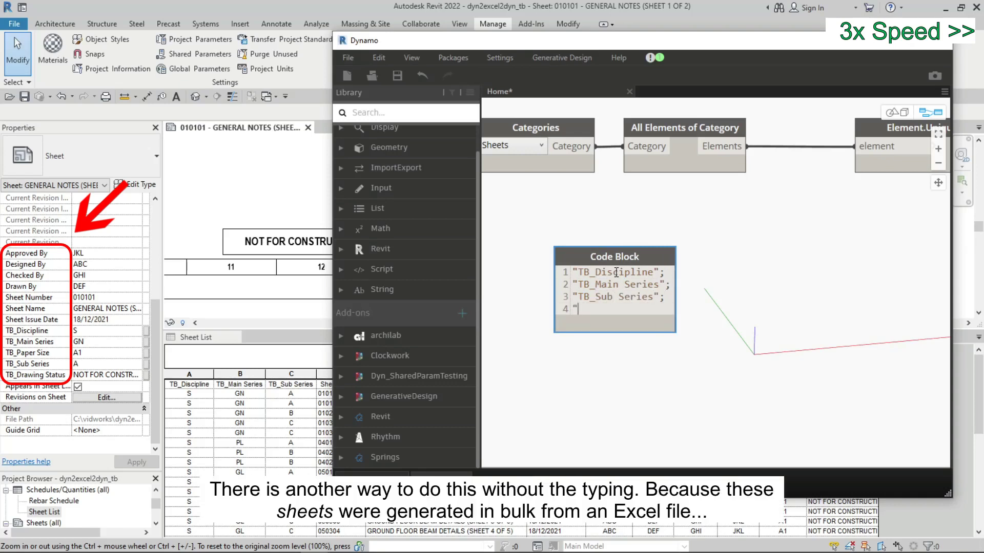
{"action": "type", "text": "Shee"}
{"action": "key", "text": "BackSpace"}
{"action": "key", "text": "BackSpace"}
{"action": "type", "text": "t Number\""}
{"action": "type", "text": ";"}
{"action": "key", "text": "Return"}
{"action": "type", "text": "\"Sheet Name\""}
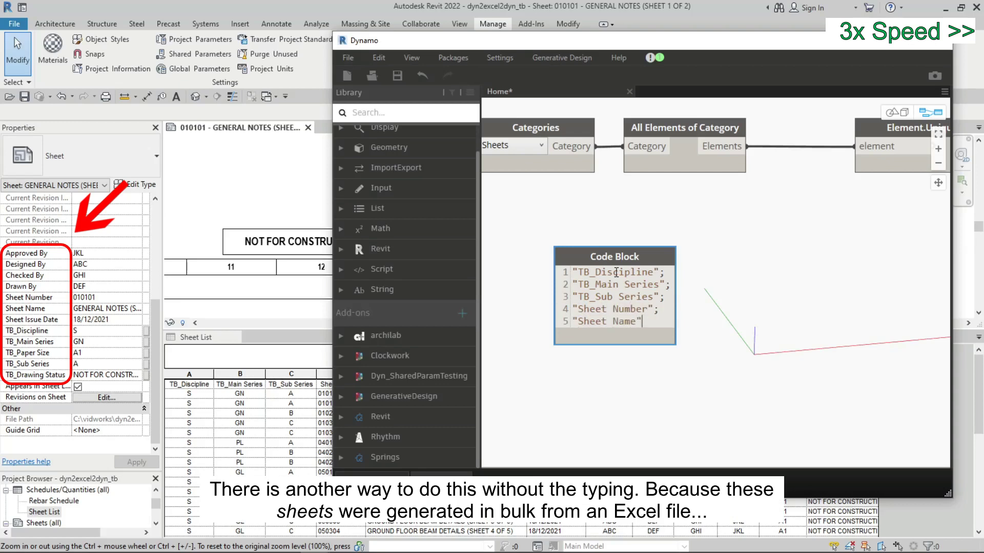
{"action": "key", "text": "Return"}
{"action": "type", "text": "\"Sheet Issue D"}
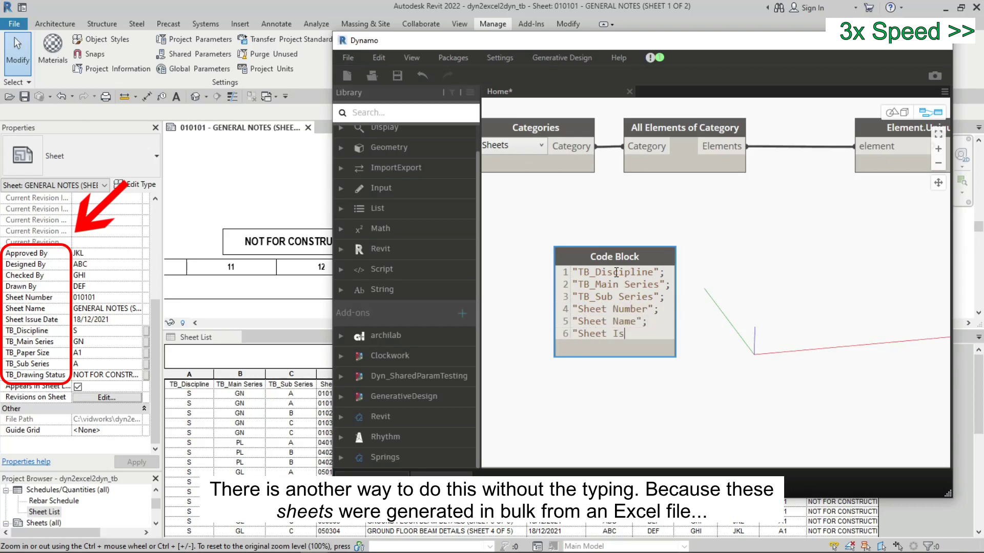
{"action": "type", "text": "ate\";"}
{"action": "key", "text": "Return"}
Append Designed By, Checked By, Drawn By, Approved By, TB_Paper Size and TB_Drawing Status lines
{"action": "type", "text": "\""}
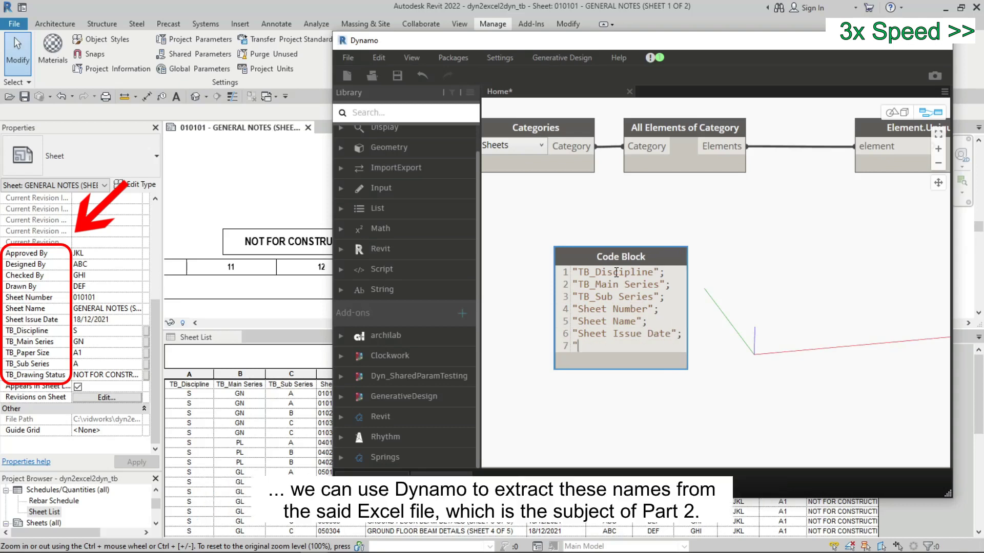
{"action": "type", "text": "Designed By\";"}
{"action": "key", "text": "Return"}
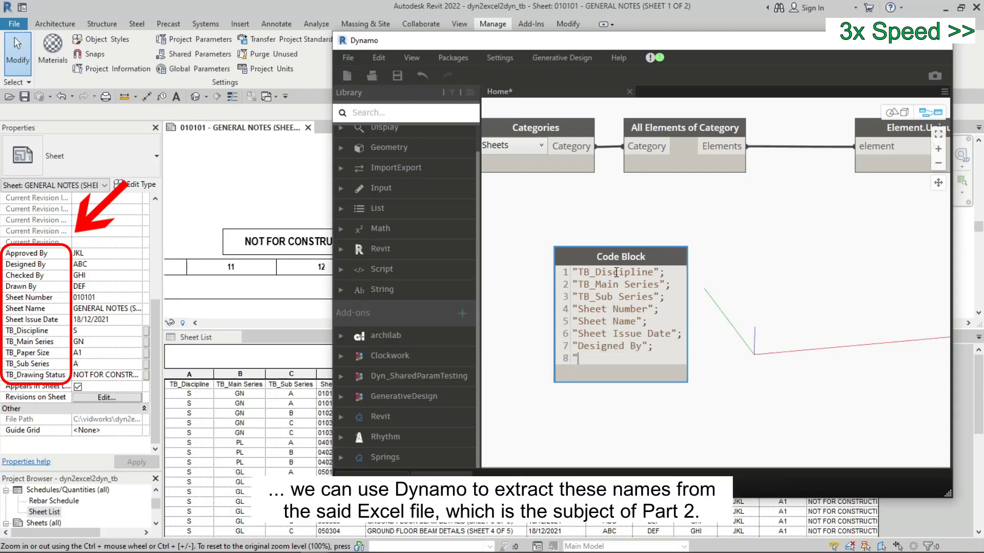
{"action": "type", "text": "Checked By\";"}
{"action": "key", "text": "Return"}
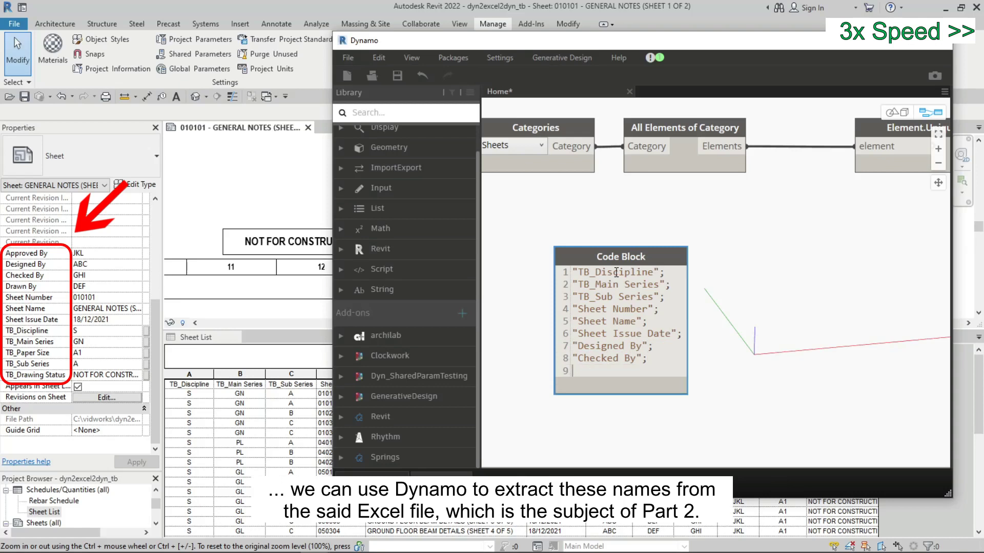
{"action": "key", "text": "Return"}
{"action": "key", "text": "Up"}
{"action": "type", "text": "\"Drawn By\"; "}
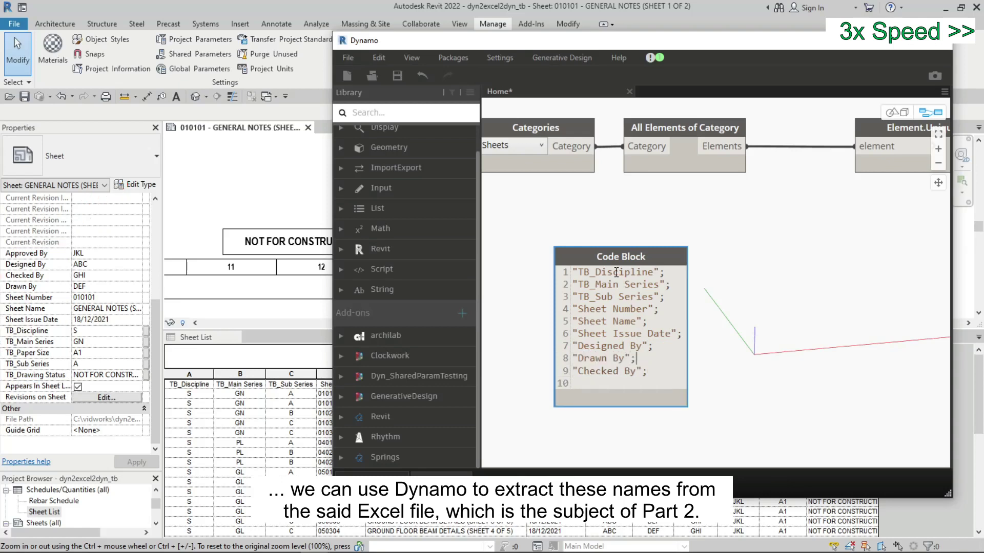
{"action": "type", "text": "\"Checked By\"; \"Appro"}
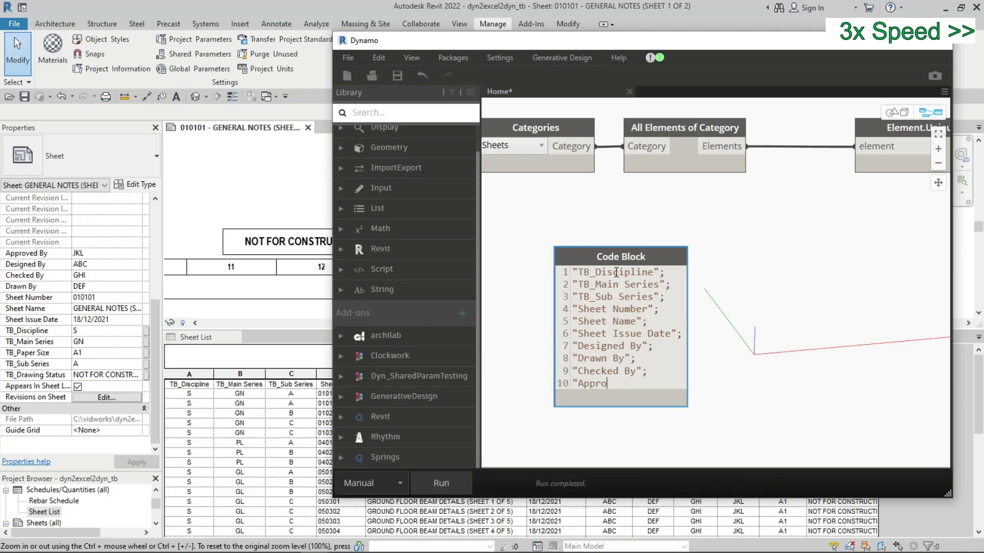
{"action": "type", "text": "ved By\";"}
{"action": "key", "text": "Return"}
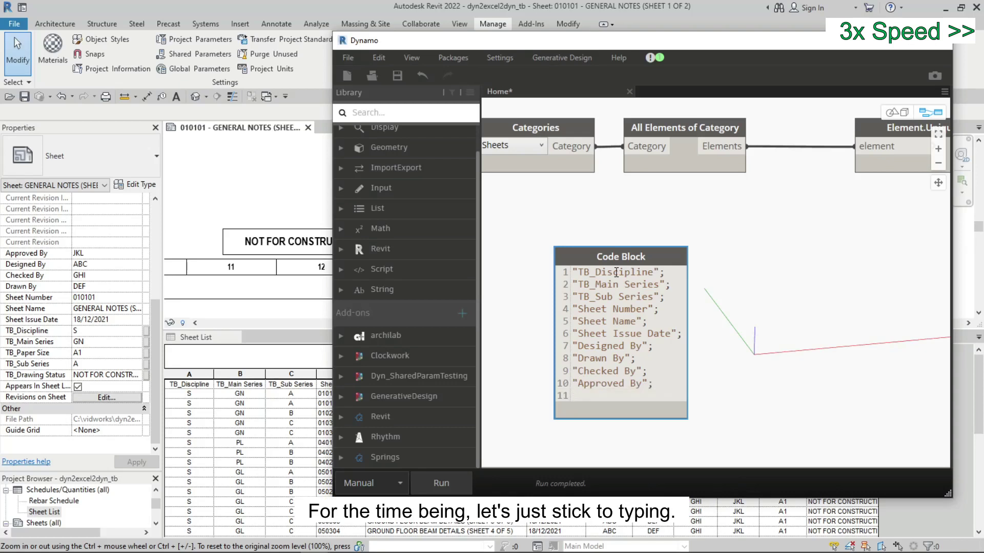
{"action": "type", "text": "T\"TB_Pap"}
{"action": "type", "text": "er Size\";"}
{"action": "key", "text": "Return"}
{"action": "type", "text": "\"TB_"}
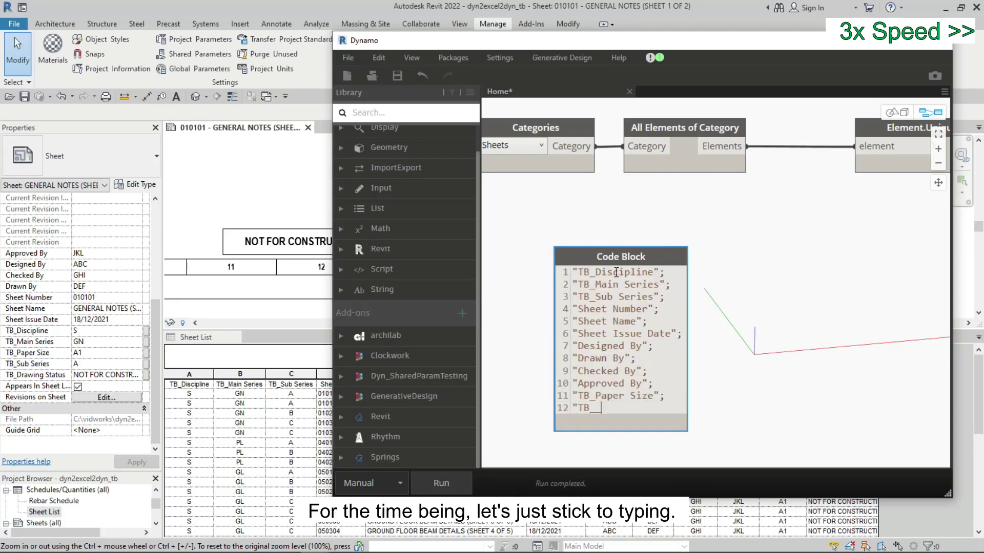
{"action": "type", "text": "Drawing Status\""}
{"action": "type", "text": ";"}
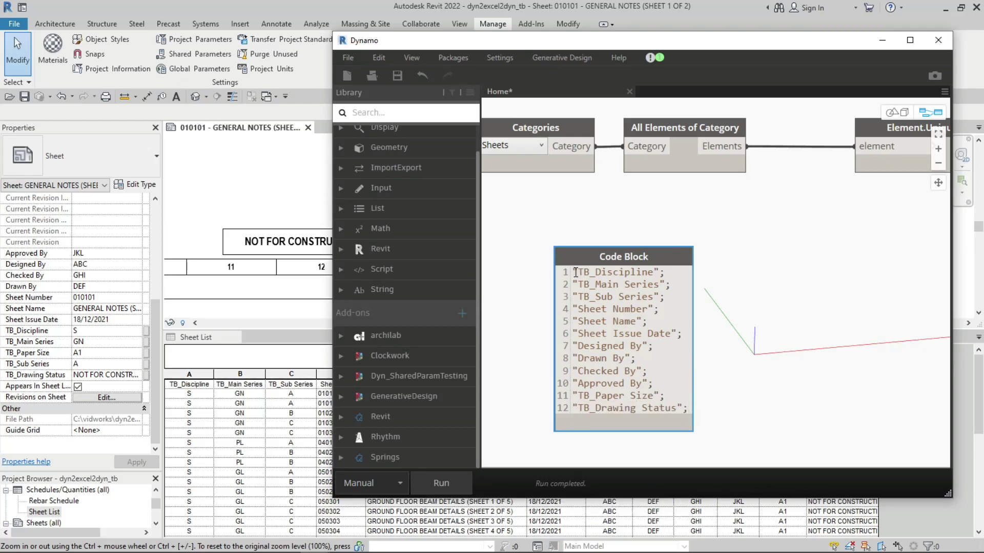
Insert commented-out //"Project Number"; and //"Scale"; lines, then commit the Code Block
{"action": "key", "text": "Return"}
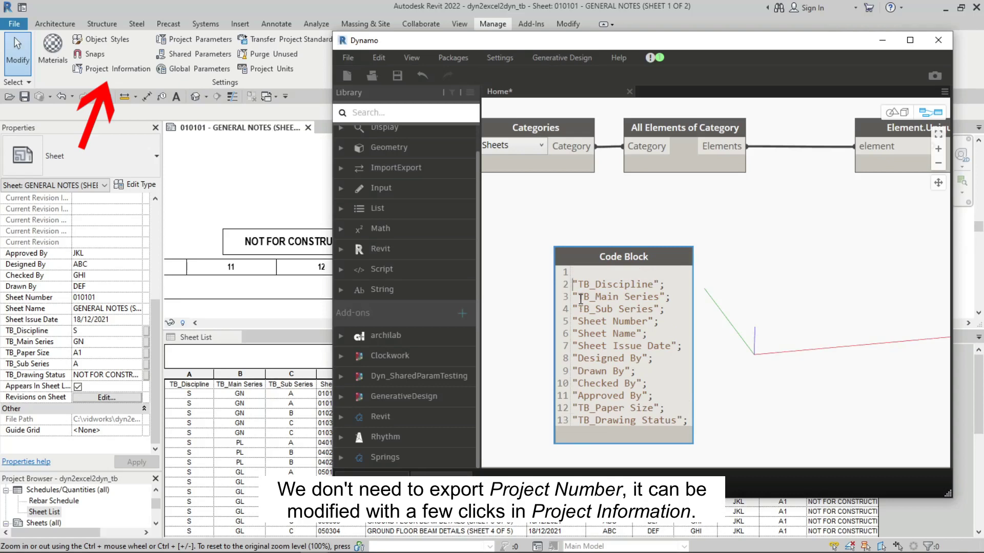
{"action": "type", "text": "\"Pro"}
{"action": "type", "text": "ject N"}
{"action": "type", "text": "um"}
{"action": "type", "text": "ber"}
{"action": "type", "text": "/"}
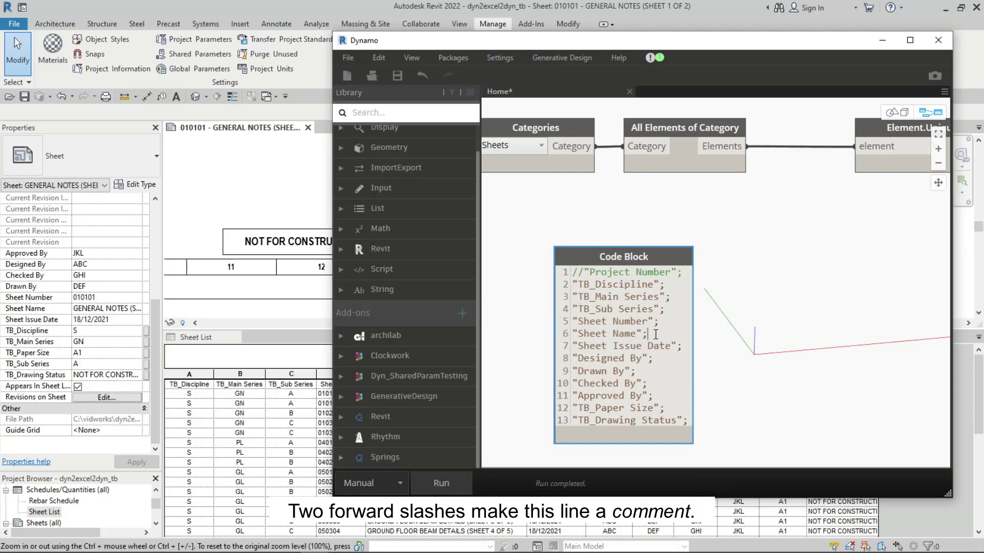
{"action": "key", "text": "Return"}
{"action": "type", "text": "\"Scale"}
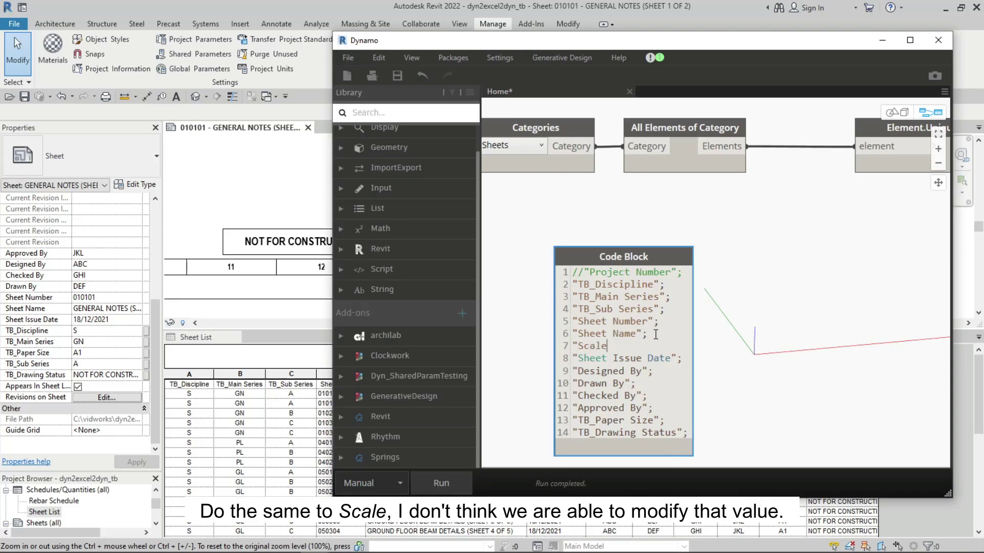
{"action": "type", "text": "//"}
{"action": "left_click", "coordinate": [758, 351]}
{"action": "scroll", "coordinate": [758, 352], "scroll_direction": "down", "scroll_amount": 1}
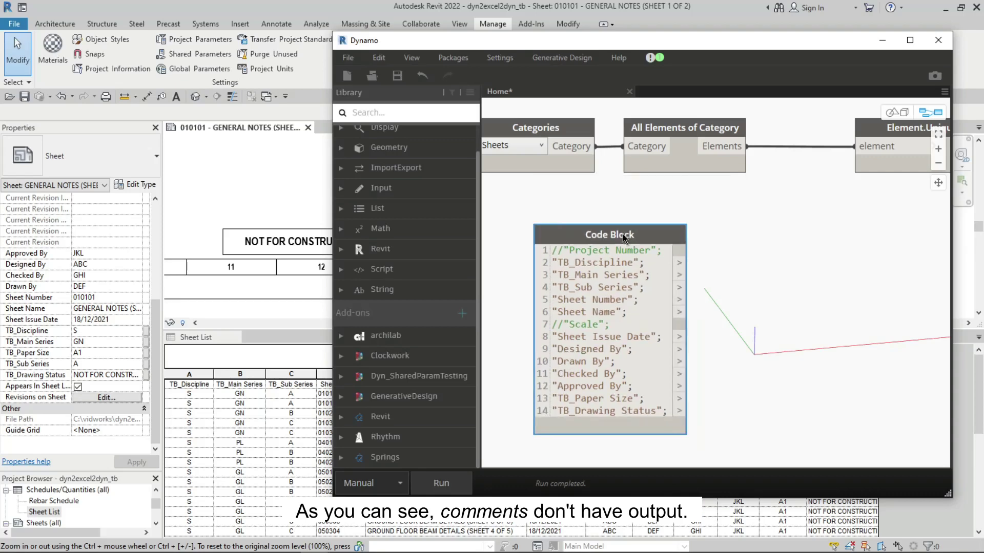
{"action": "scroll", "coordinate": [718, 308], "scroll_direction": "down", "scroll_amount": 2}
Place a List Create node beside the Code Block and add item inputs up to item11
{"action": "scroll", "coordinate": [732, 305], "scroll_direction": "down", "scroll_amount": 1}
{"action": "right_click", "coordinate": [732, 301]}
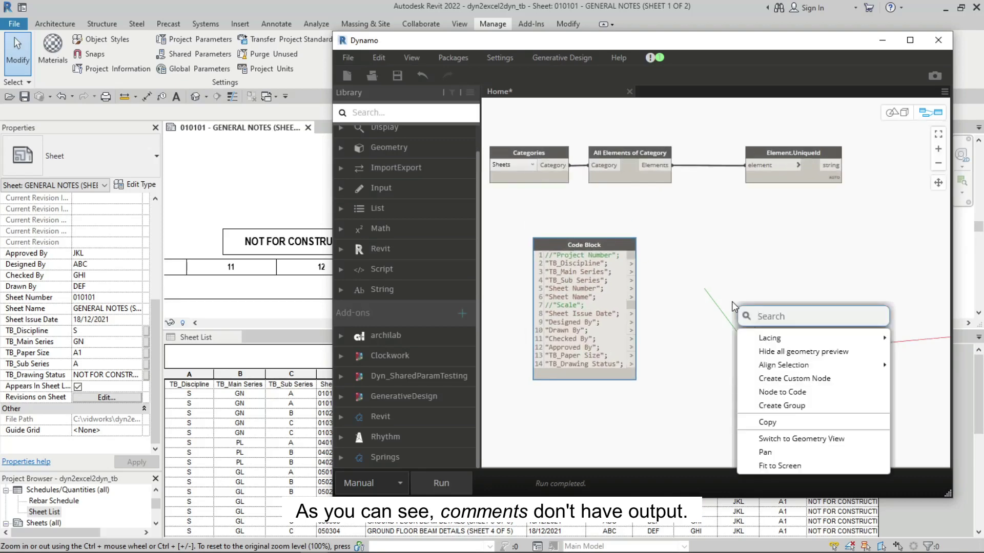
{"action": "type", "text": "list"}
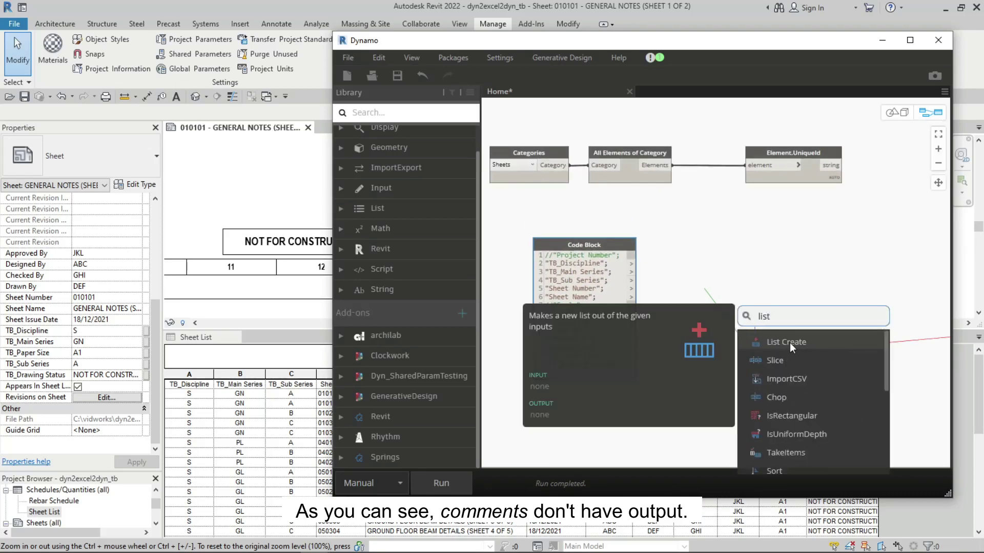
{"action": "left_click", "coordinate": [789, 342]}
{"action": "left_click_drag", "start_coordinate": [766, 308], "coordinate": [719, 248]}
{"action": "scroll", "coordinate": [696, 317], "scroll_direction": "up", "scroll_amount": 2}
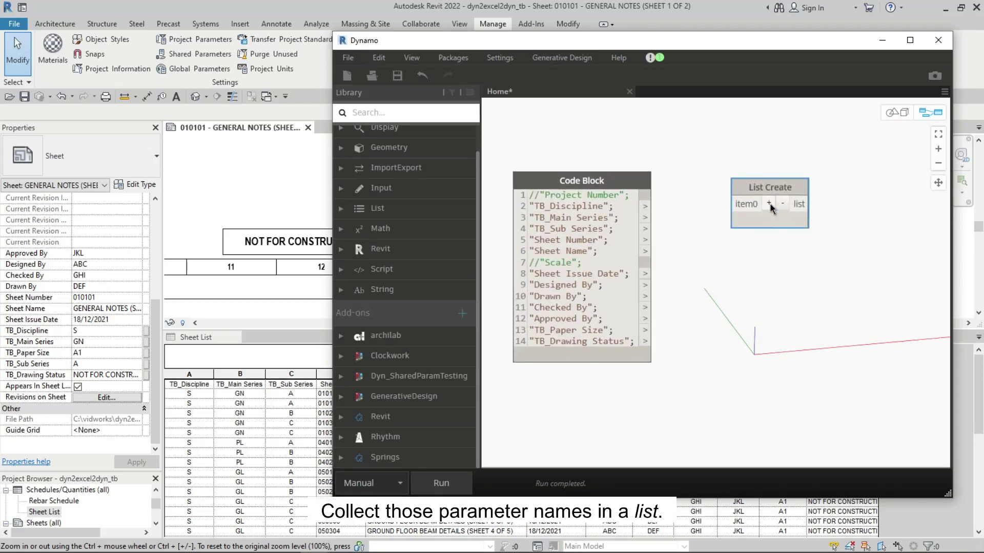
{"action": "left_click", "coordinate": [769, 204]}
{"action": "left_click", "coordinate": [769, 204]}
{"action": "left_click", "coordinate": [769, 204]}
{"action": "triple_click", "coordinate": [769, 204]}
Wire each Code Block parameter-name output into its own List Create item input, item0 through item11
{"action": "left_click_drag", "start_coordinate": [770, 187], "coordinate": [747, 165]}
{"action": "mouse_move", "coordinate": [645, 206]}
{"action": "left_mouse_down"}
{"action": "mouse_move", "coordinate": [710, 182]}
{"action": "mouse_move", "coordinate": [710, 198]}
{"action": "left_mouse_up"}
{"action": "mouse_move", "coordinate": [645, 229]}
{"action": "left_mouse_down"}
{"action": "mouse_move", "coordinate": [710, 215]}
{"action": "mouse_move", "coordinate": [710, 232]}
{"action": "left_mouse_up"}
{"action": "left_click_drag", "start_coordinate": [645, 250], "coordinate": [710, 248]}
{"action": "mouse_move", "coordinate": [645, 274]}
{"action": "left_mouse_down"}
{"action": "mouse_move", "coordinate": [709, 265]}
{"action": "mouse_move", "coordinate": [709, 281]}
{"action": "left_mouse_up"}
{"action": "mouse_move", "coordinate": [645, 296]}
{"action": "left_mouse_down"}
{"action": "mouse_move", "coordinate": [718, 299]}
{"action": "mouse_move", "coordinate": [710, 315]}
{"action": "left_mouse_up"}
{"action": "mouse_move", "coordinate": [645, 318]}
{"action": "left_mouse_down"}
{"action": "mouse_move", "coordinate": [709, 332]}
{"action": "mouse_move", "coordinate": [709, 348]}
{"action": "left_mouse_up"}
{"action": "left_click_drag", "start_coordinate": [645, 341], "coordinate": [710, 365]}
{"action": "scroll", "coordinate": [744, 288], "scroll_direction": "down", "scroll_amount": 3}
{"action": "scroll", "coordinate": [758, 328], "scroll_direction": "up", "scroll_amount": 1}
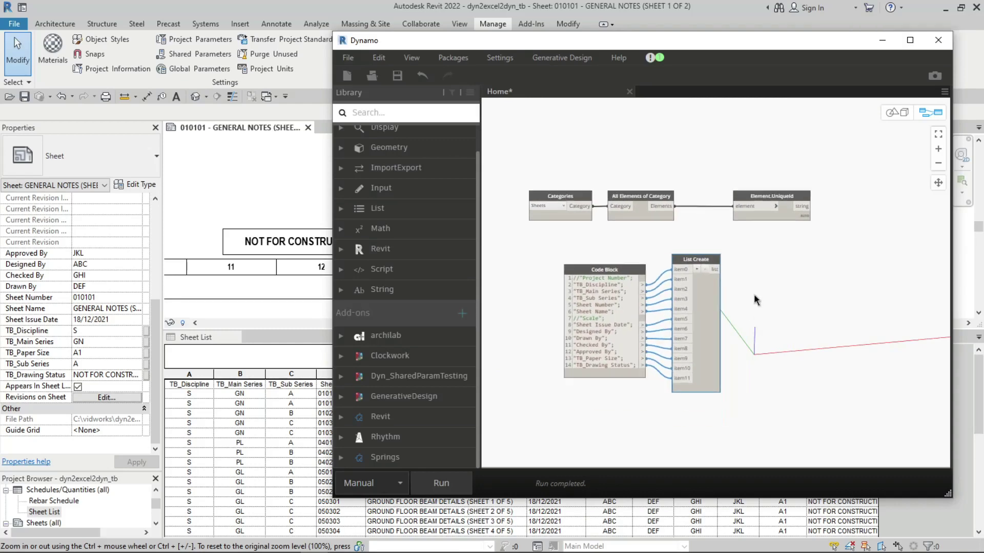
{"action": "scroll", "coordinate": [757, 318], "scroll_direction": "up", "scroll_amount": 1}
{"action": "scroll", "coordinate": [714, 435], "scroll_direction": "up", "scroll_amount": 1}
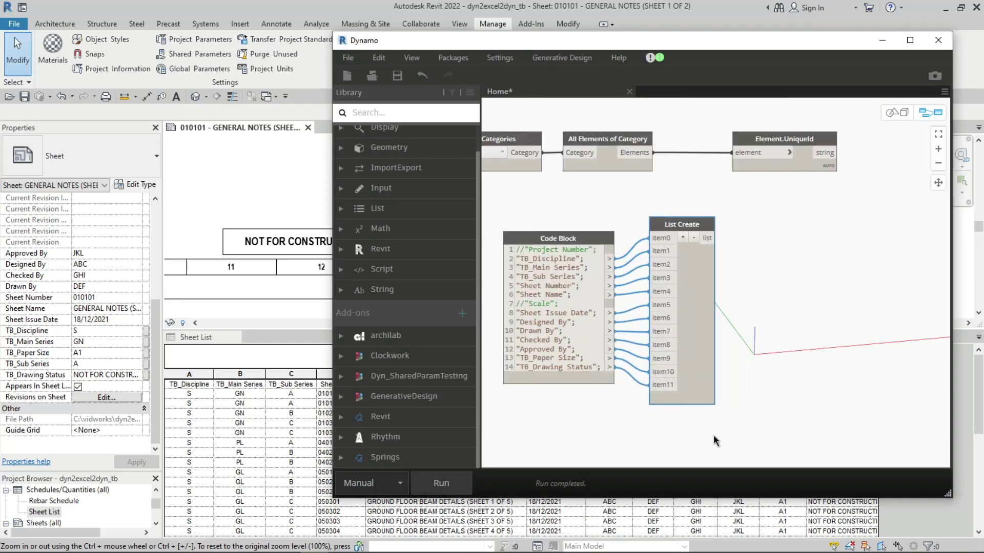
{"action": "scroll", "coordinate": [722, 409], "scroll_direction": "up", "scroll_amount": 1}
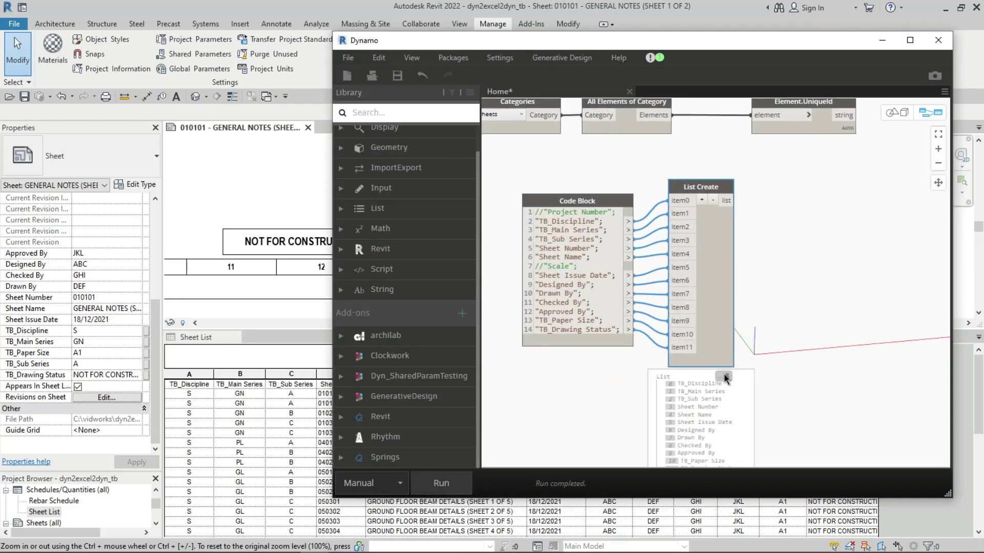
{"action": "scroll", "coordinate": [724, 374], "scroll_direction": "up", "scroll_amount": 1}
{"action": "middle_click_drag", "start_coordinate": [816, 305], "coordinate": [835, 351]}
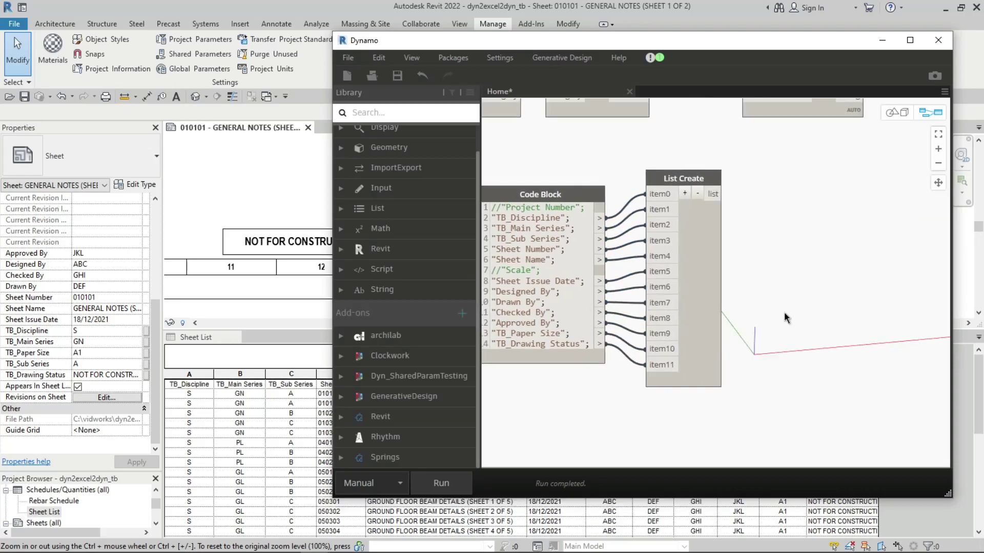
Add an Element.GetParameterValueByName node right of List Create and tidy the node layout
{"action": "right_click", "coordinate": [832, 237]}
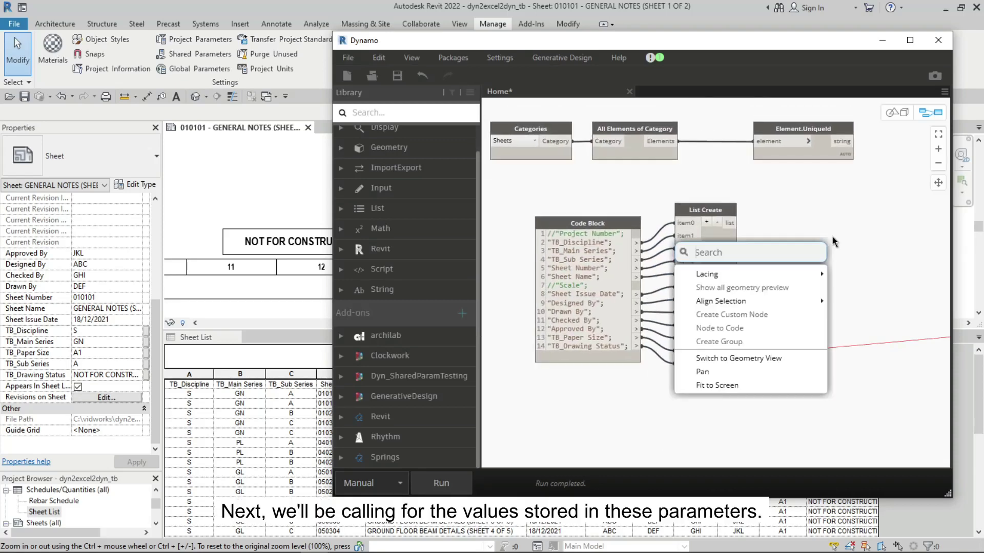
{"action": "type", "text": "get"}
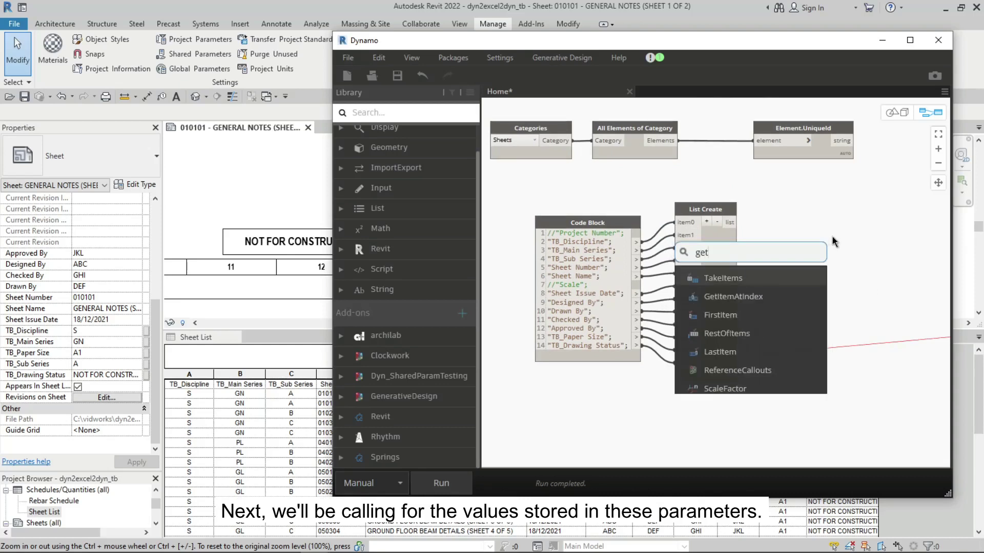
{"action": "type", "text": "pa"}
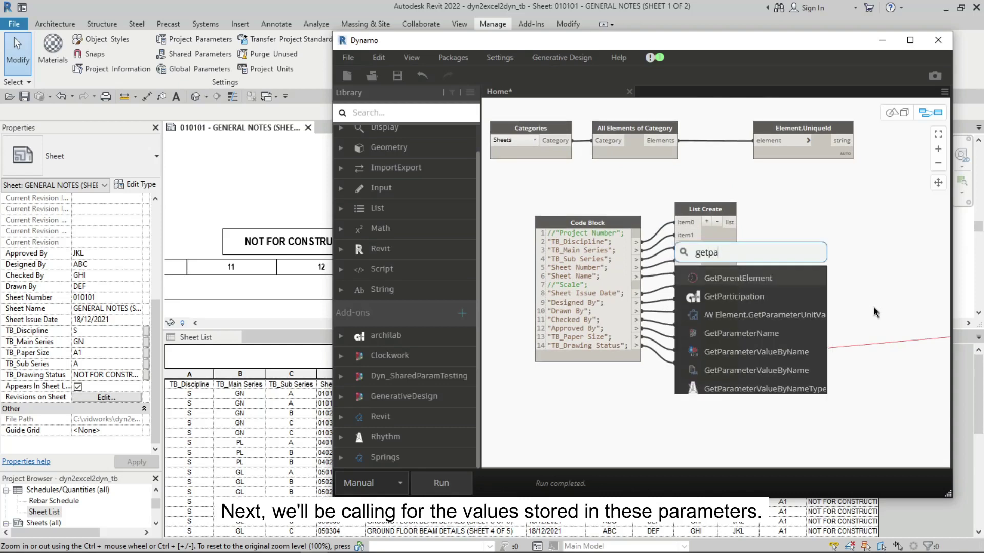
{"action": "left_click", "coordinate": [761, 353]}
{"action": "left_click_drag", "start_coordinate": [803, 365], "coordinate": [840, 222]}
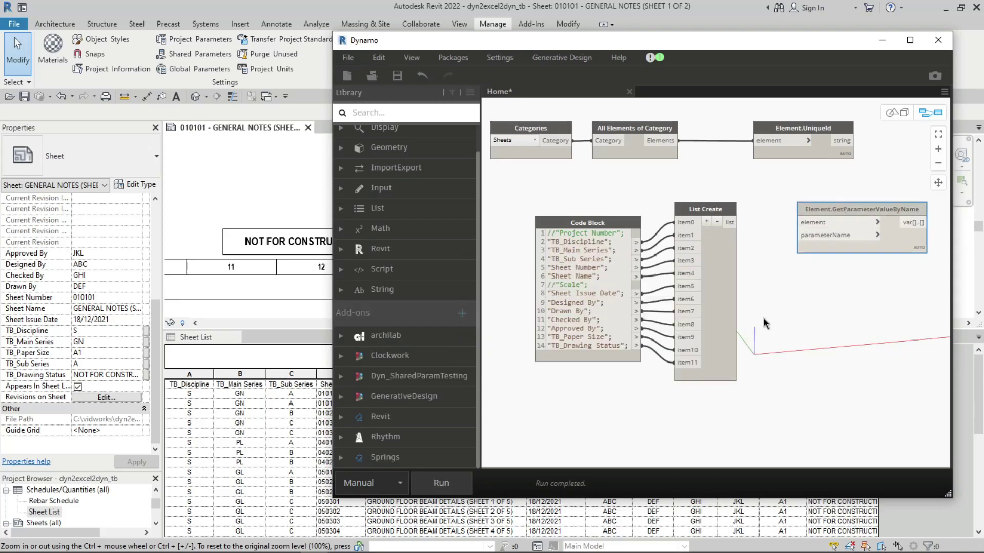
{"action": "middle_click_drag", "start_coordinate": [766, 272], "coordinate": [758, 288]}
{"action": "left_click_drag", "start_coordinate": [758, 287], "coordinate": [589, 333]}
{"action": "left_click_drag", "start_coordinate": [696, 225], "coordinate": [648, 259]}
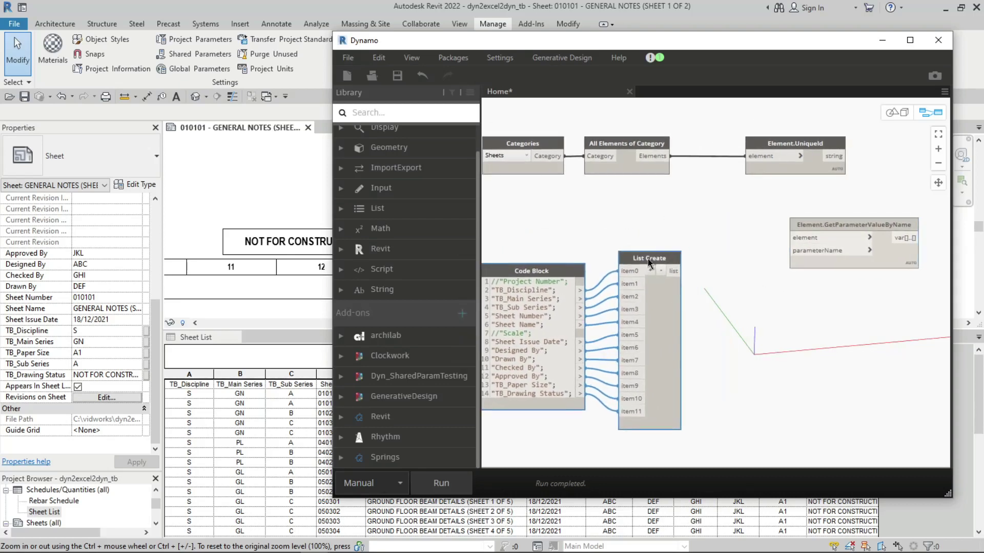
{"action": "left_click_drag", "start_coordinate": [796, 229], "coordinate": [758, 226]}
{"action": "middle_click_drag", "start_coordinate": [758, 226], "coordinate": [744, 243]}
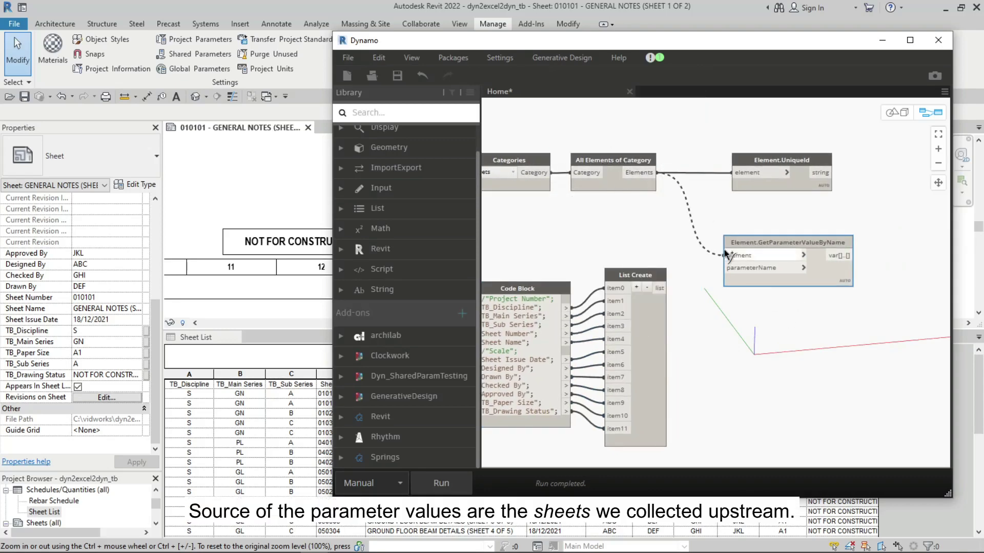
{"action": "mouse_move", "coordinate": [651, 177]}
{"action": "left_mouse_down"}
{"action": "mouse_move", "coordinate": [727, 255]}
{"action": "mouse_move", "coordinate": [742, 240]}
{"action": "left_mouse_up"}
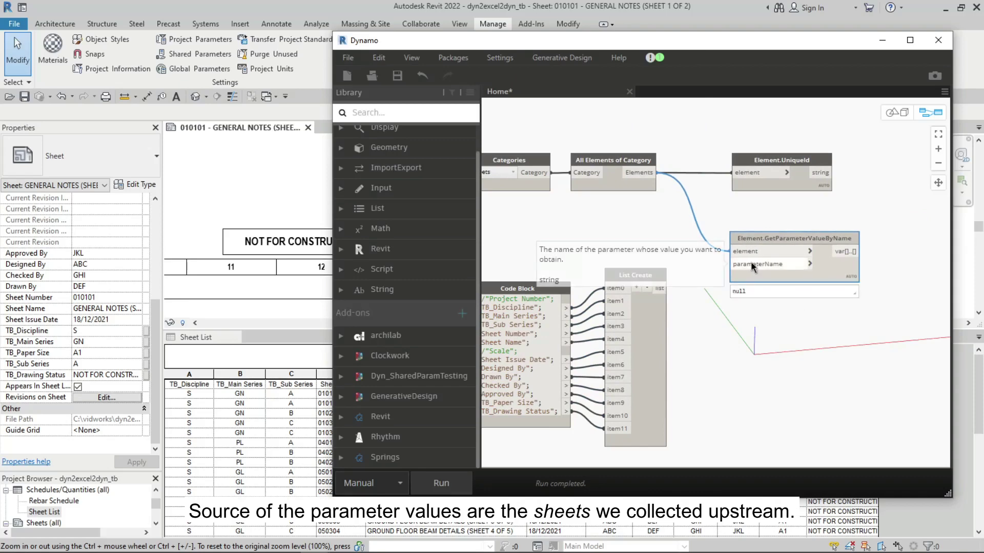
{"action": "left_click_drag", "start_coordinate": [661, 291], "coordinate": [731, 264]}
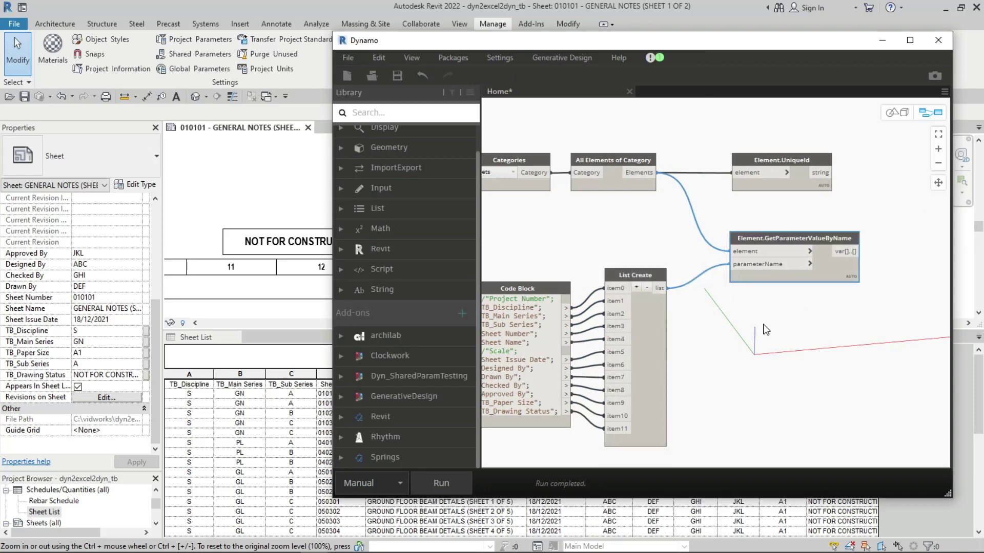
{"action": "mouse_move", "coordinate": [784, 368]}
{"action": "middle_mouse_down"}
{"action": "mouse_move", "coordinate": [773, 290]}
{"action": "mouse_move", "coordinate": [819, 326]}
{"action": "middle_mouse_up"}
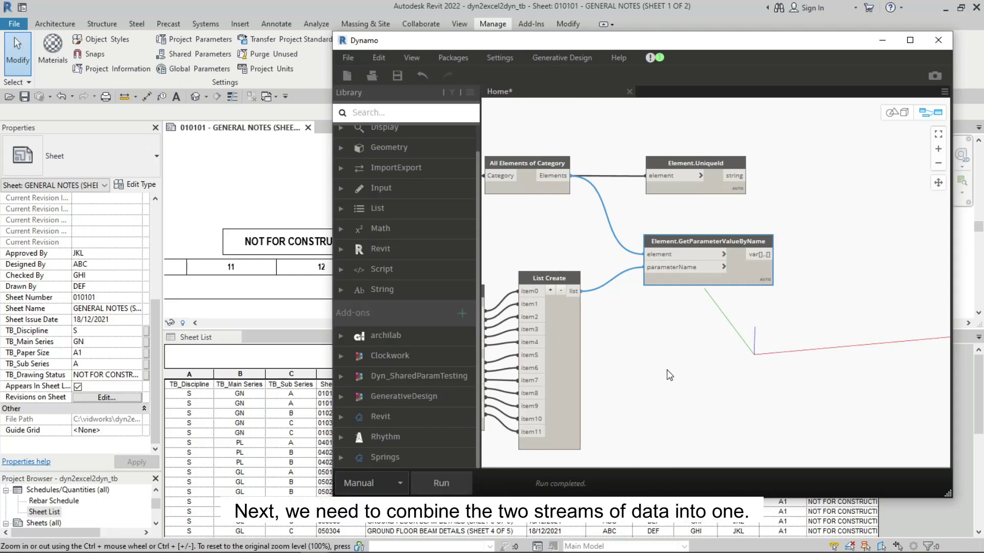
{"action": "scroll", "coordinate": [671, 372], "scroll_direction": "up", "scroll_amount": 2}
{"action": "mouse_move", "coordinate": [708, 288]}
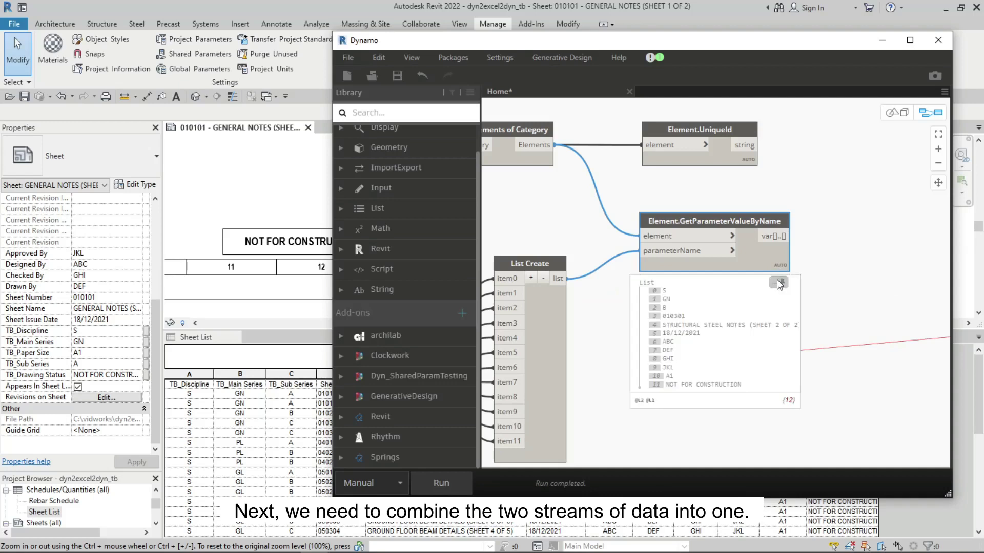
{"action": "mouse_move", "coordinate": [715, 338]}
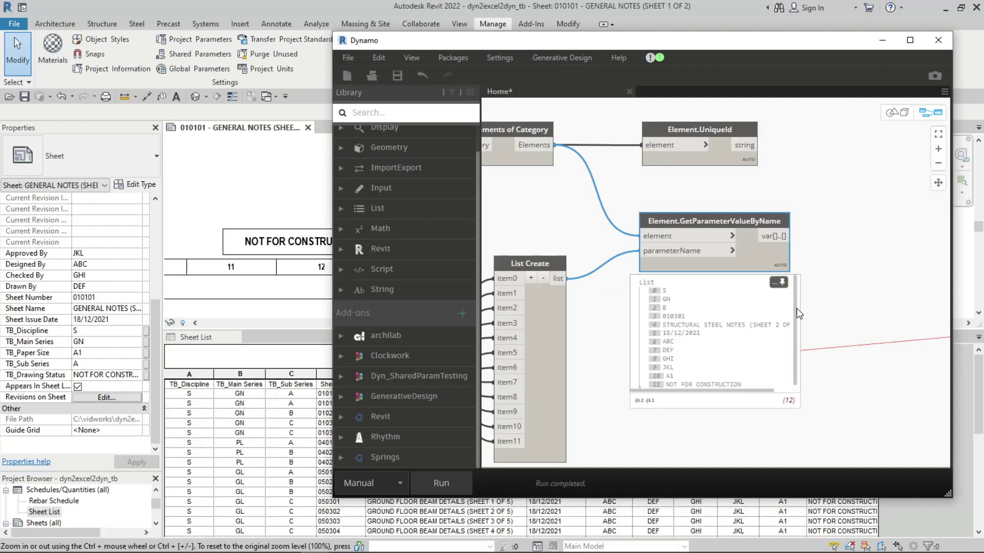
{"action": "scroll", "coordinate": [797, 329], "scroll_direction": "up", "scroll_amount": 1}
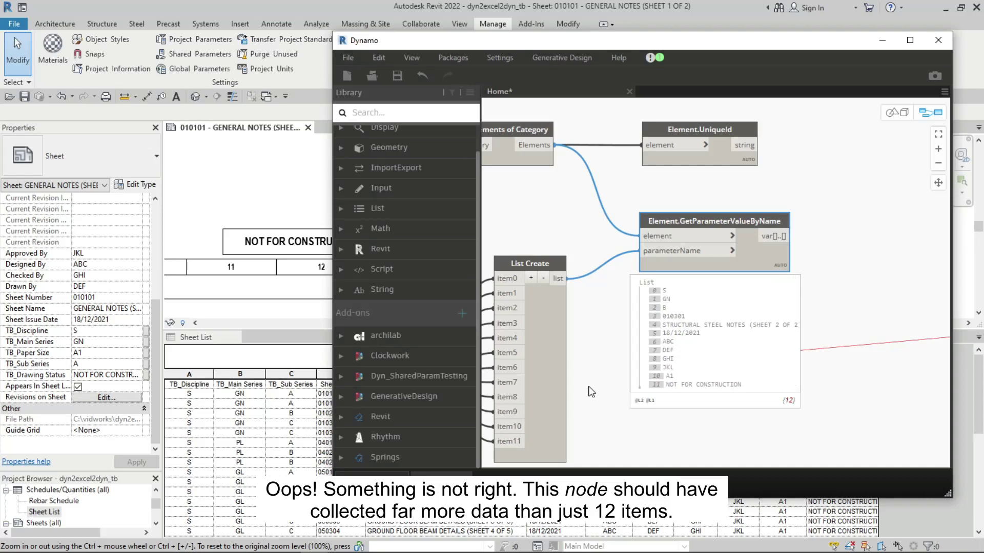
{"action": "middle_click_drag", "start_coordinate": [562, 195], "coordinate": [698, 184]}
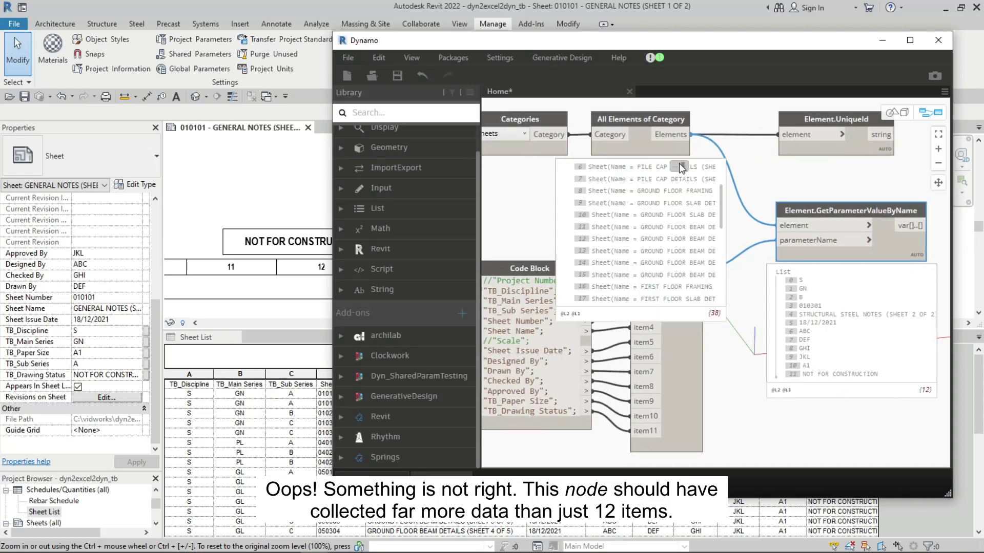
{"action": "left_click", "coordinate": [686, 154]}
{"action": "middle_click_drag", "start_coordinate": [712, 299], "coordinate": [693, 166]}
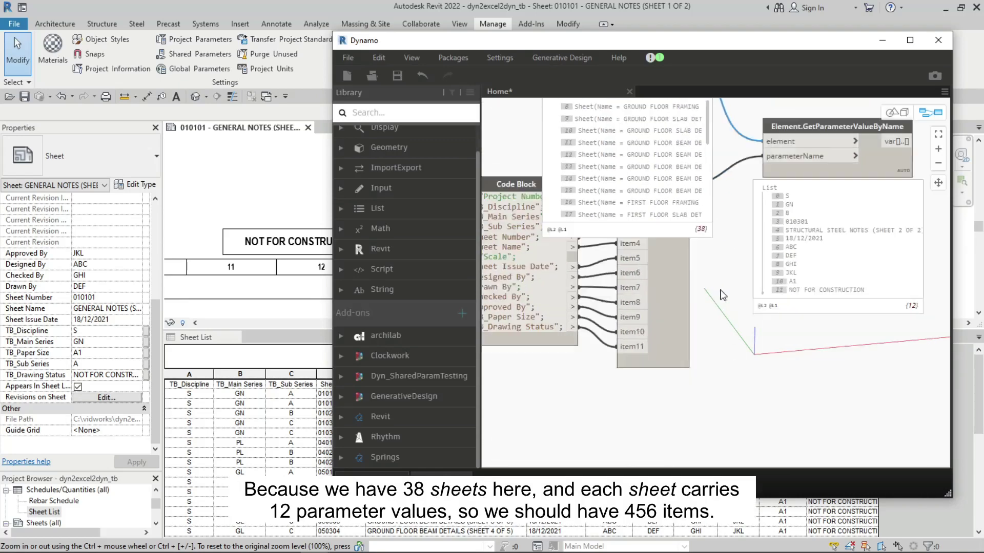
{"action": "left_click", "coordinate": [680, 327]}
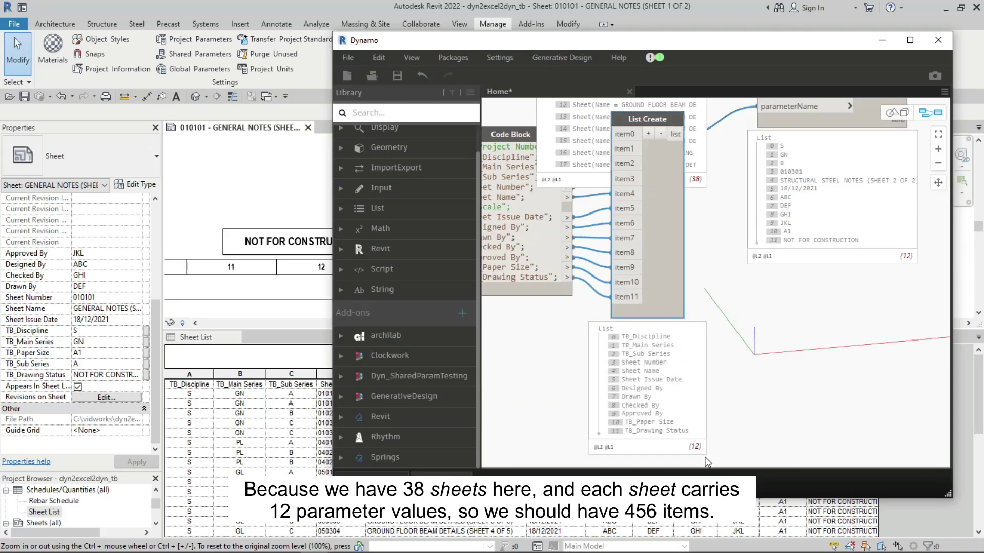
{"action": "middle_click_drag", "start_coordinate": [793, 350], "coordinate": [746, 426]}
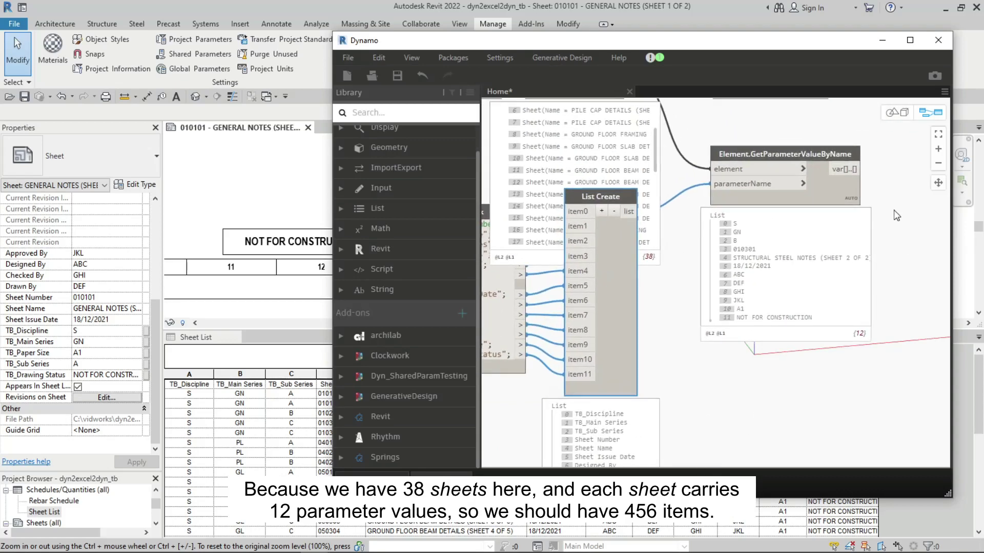
Set Element.GetParameterValueByName lacing to Cross Product and rerun the graph
{"action": "right_click", "coordinate": [853, 199]}
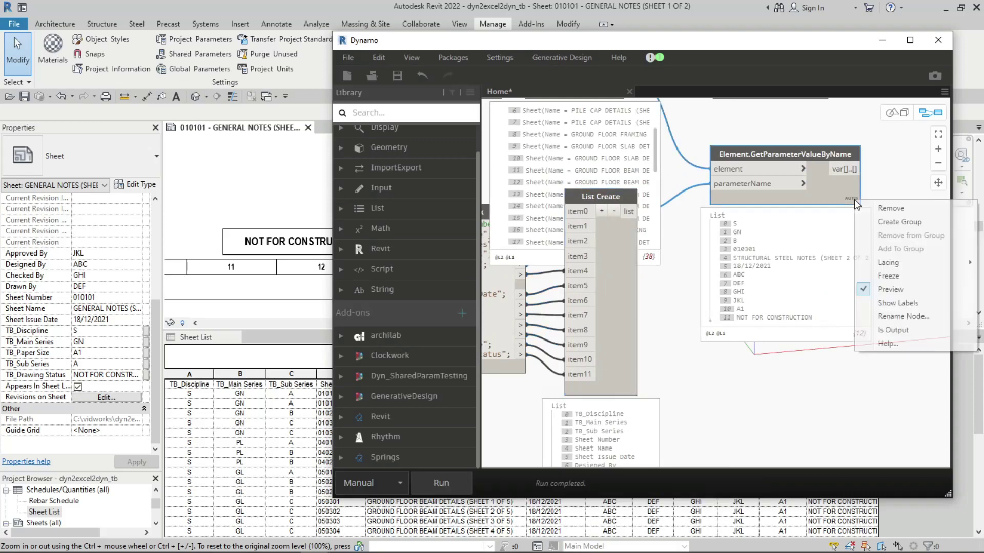
{"action": "mouse_move", "coordinate": [891, 262]}
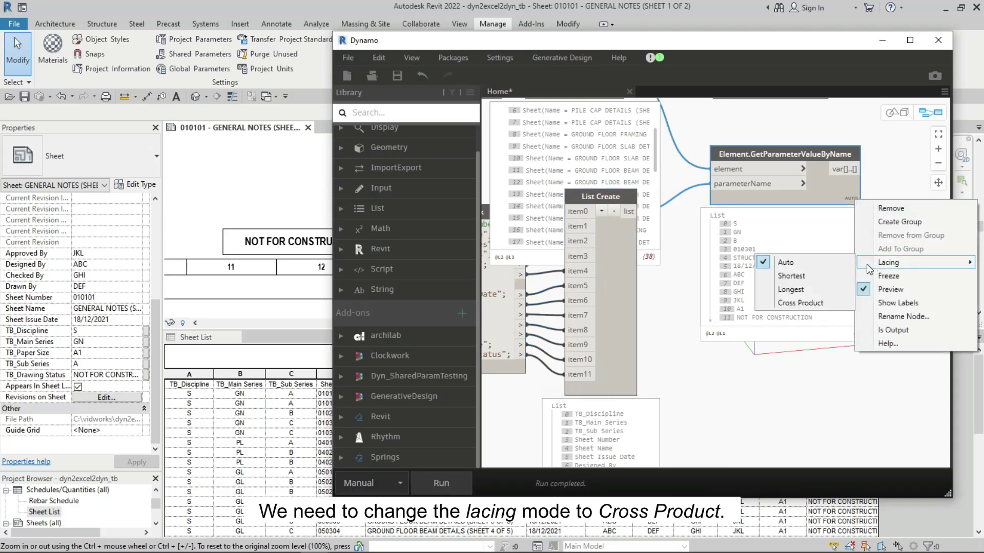
{"action": "left_click", "coordinate": [800, 310]}
{"action": "scroll", "coordinate": [792, 395], "scroll_direction": "down", "scroll_amount": 3}
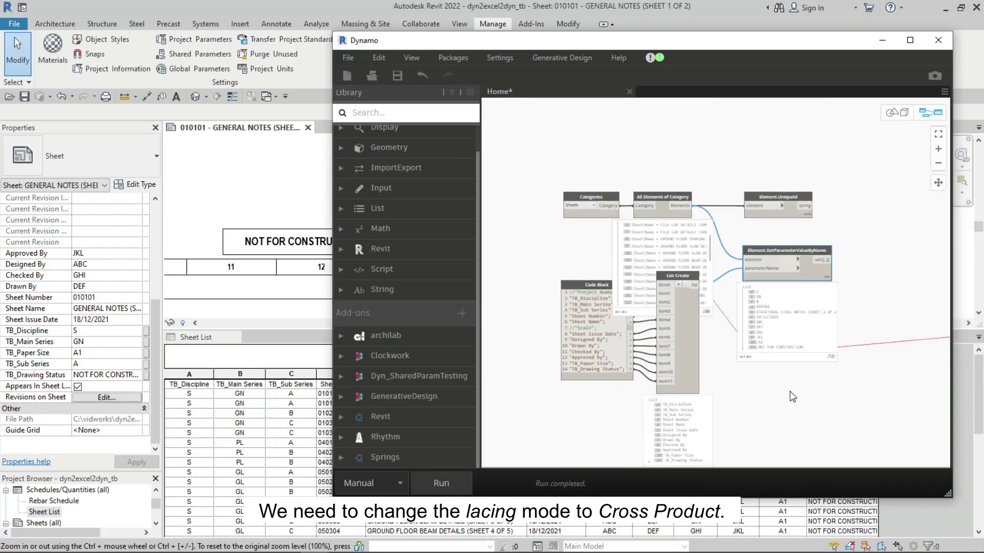
{"action": "left_click", "coordinate": [454, 480]}
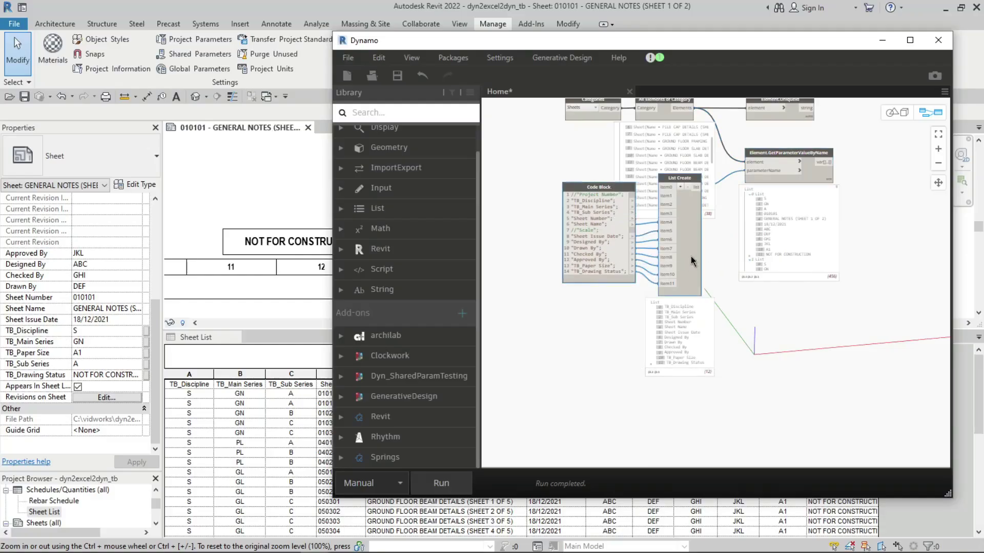
Move the Code Block and List Create nodes lower, then review the 38 parameter lists and sheet UniqueIds
{"action": "left_click_drag", "start_coordinate": [691, 260], "coordinate": [689, 306]}
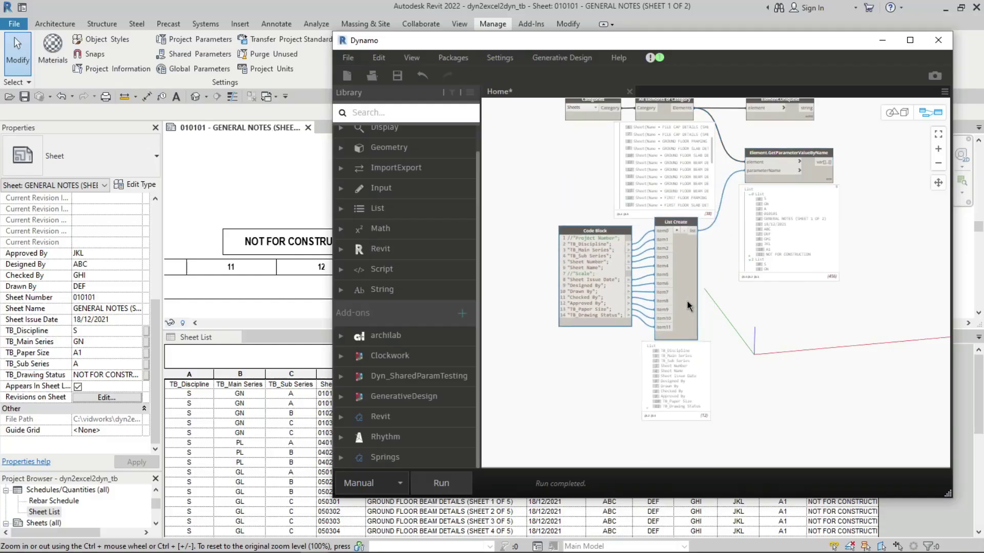
{"action": "scroll", "coordinate": [872, 223], "scroll_direction": "up", "scroll_amount": 3}
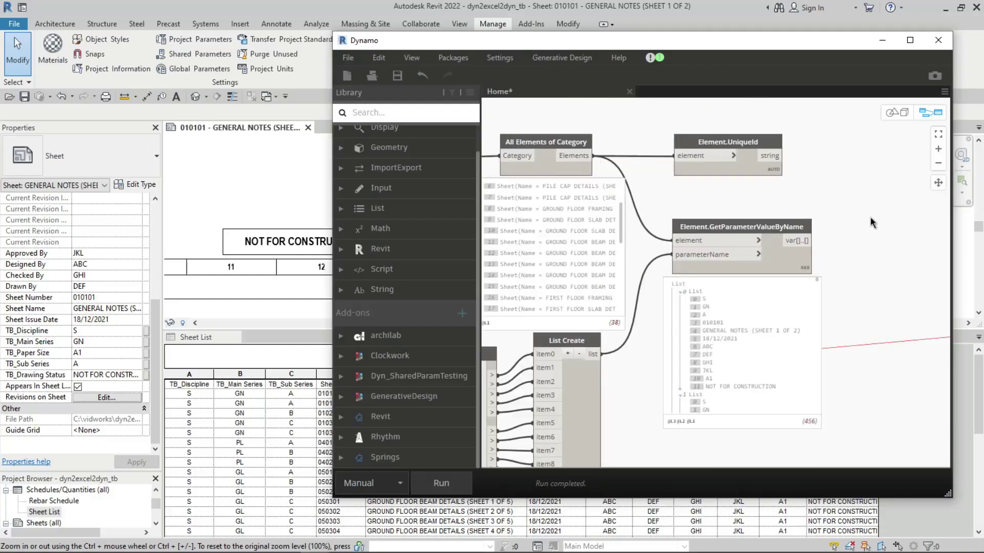
{"action": "scroll", "coordinate": [852, 278], "scroll_direction": "up", "scroll_amount": 1}
{"action": "middle_click_drag", "start_coordinate": [866, 293], "coordinate": [909, 245]}
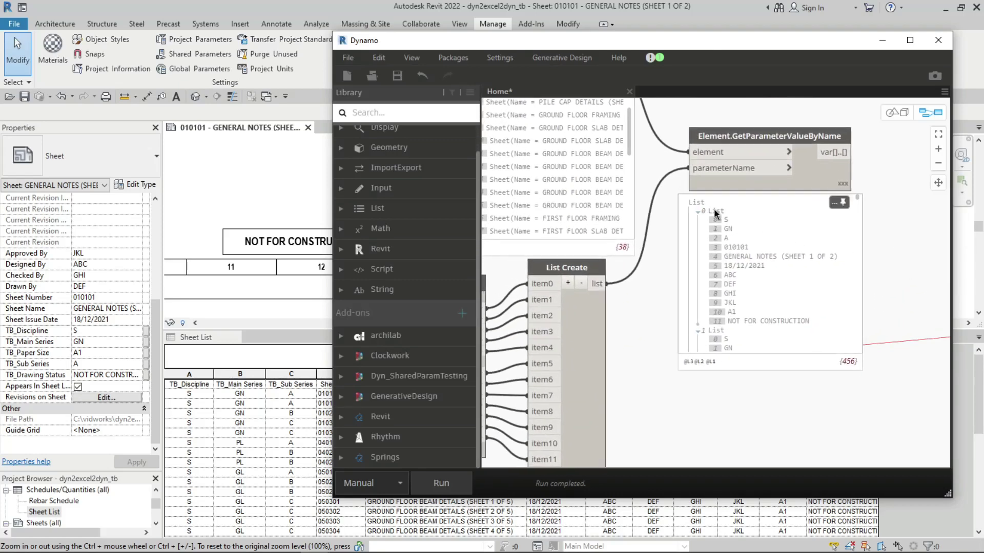
{"action": "mouse_move", "coordinate": [718, 230]}
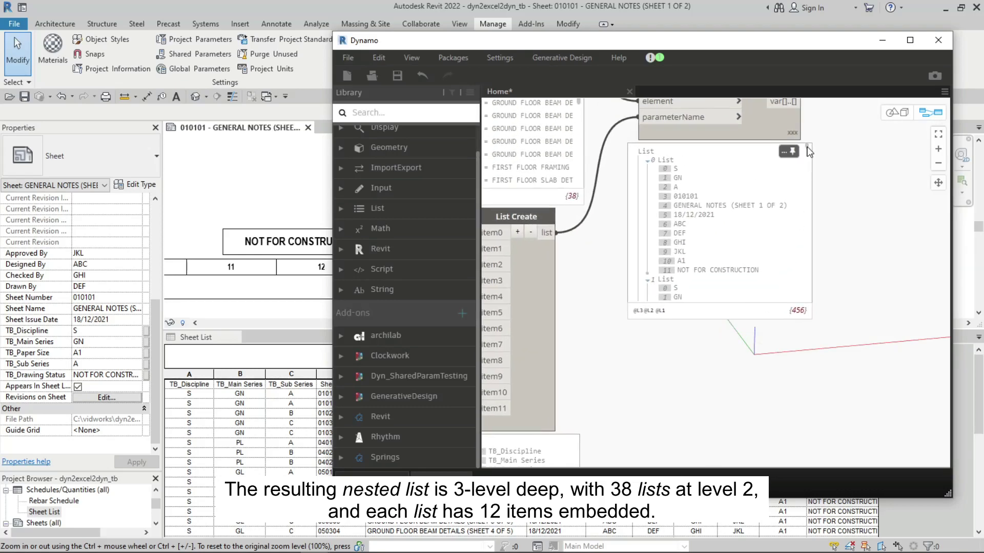
{"action": "left_click_drag", "start_coordinate": [807, 151], "coordinate": [774, 284]}
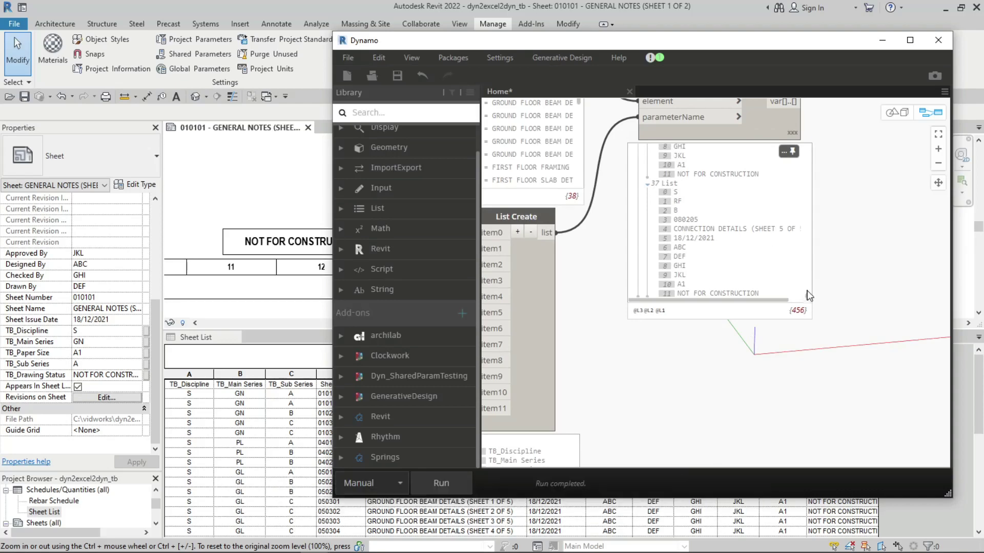
{"action": "scroll", "coordinate": [778, 287], "scroll_direction": "up", "scroll_amount": 3}
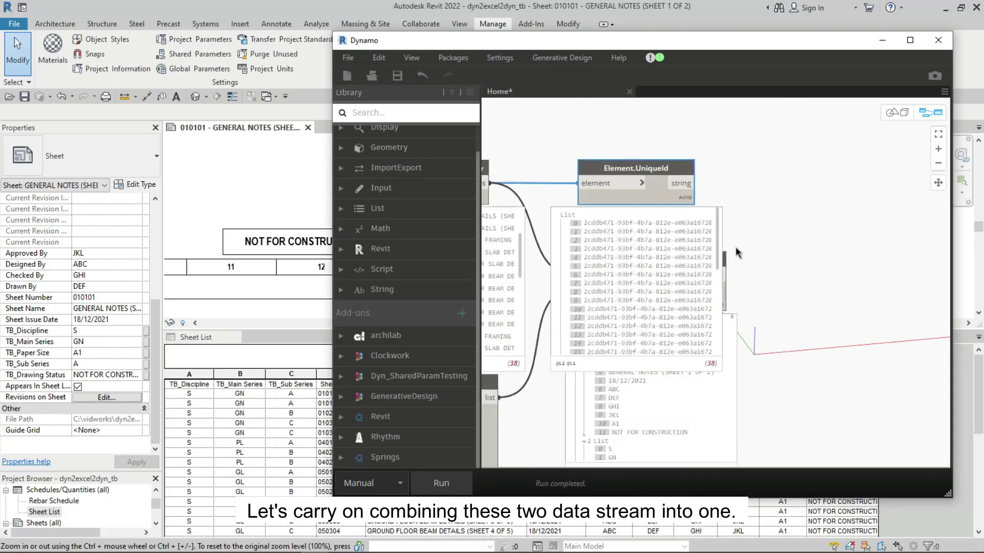
{"action": "scroll", "coordinate": [666, 228], "scroll_direction": "up", "scroll_amount": 2}
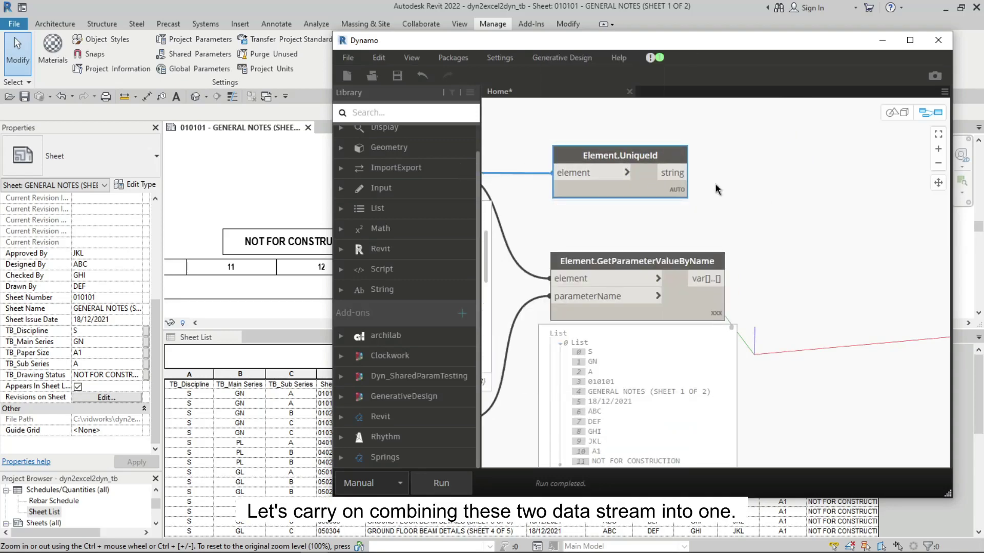
{"action": "scroll", "coordinate": [804, 275], "scroll_direction": "down", "scroll_amount": 2}
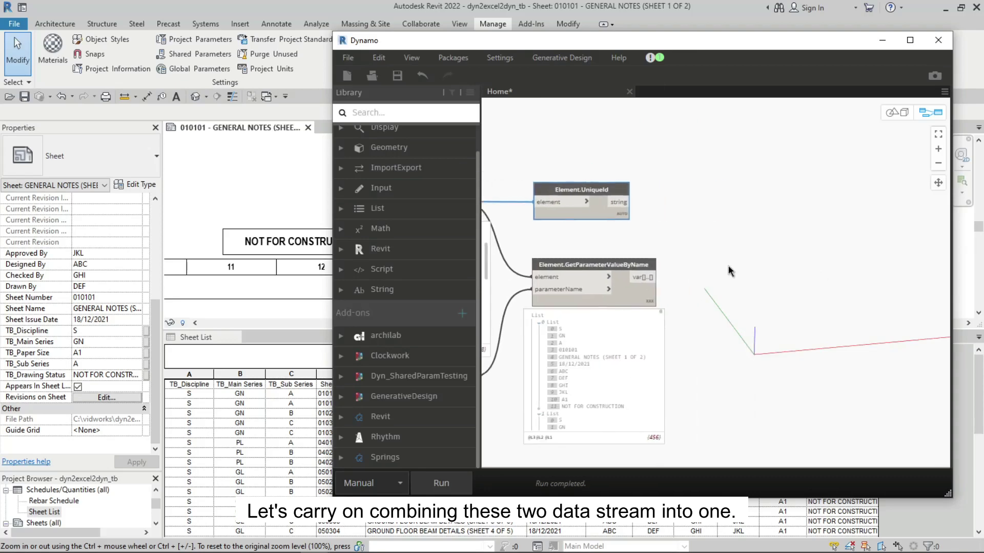
Add a List.Combine node with UniqueIds wired to list0 and parameter values to list1
{"action": "right_click", "coordinate": [770, 255]}
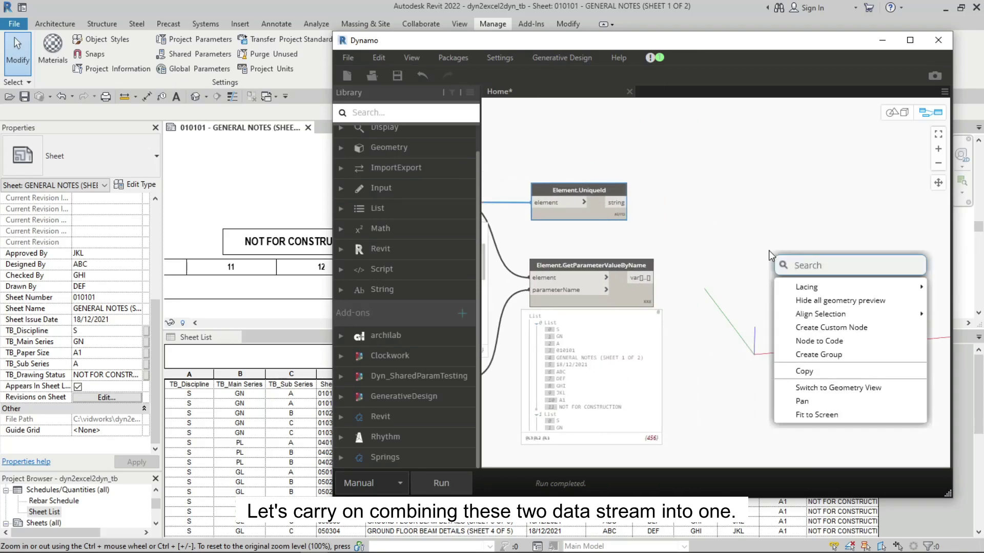
{"action": "type", "text": "list.co"}
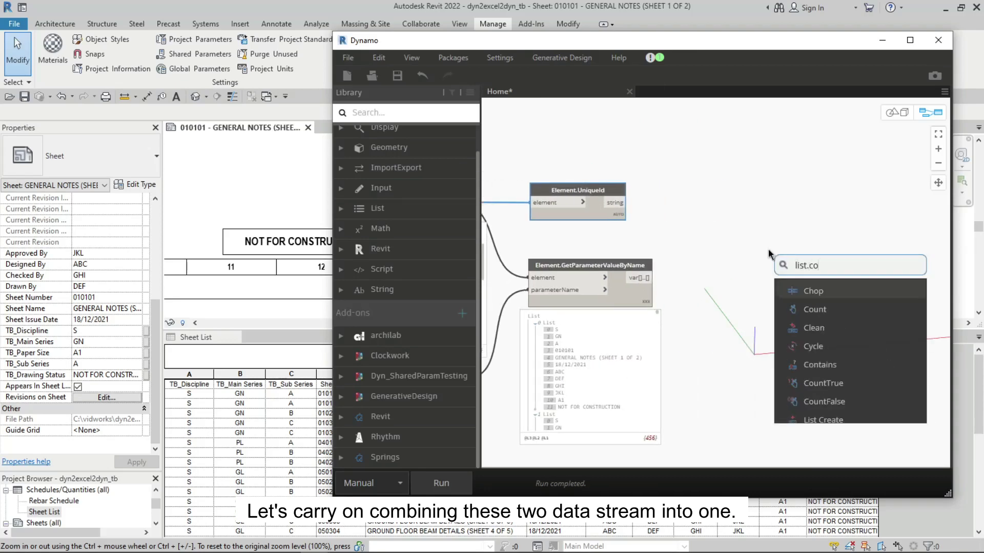
{"action": "type", "text": "m"}
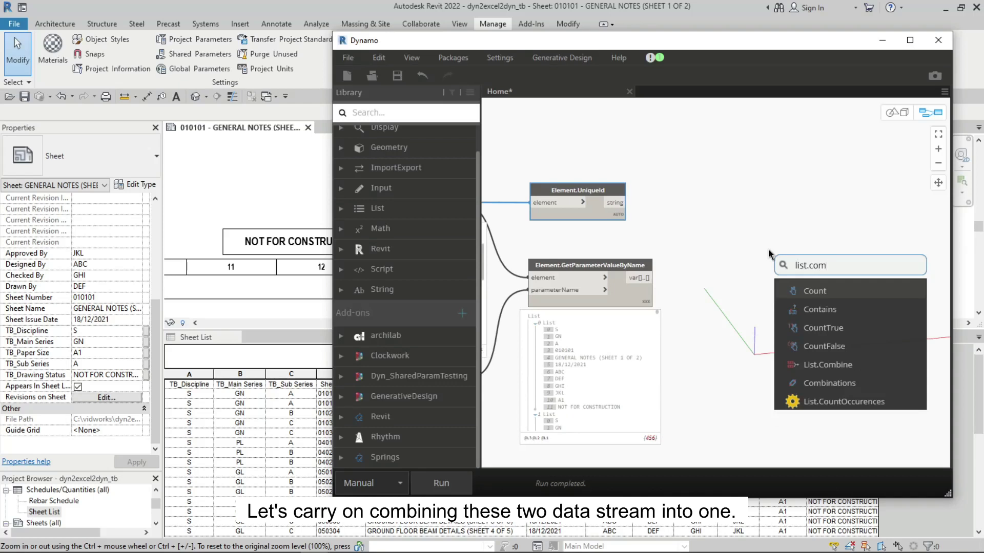
{"action": "left_click", "coordinate": [826, 365]}
{"action": "left_click_drag", "start_coordinate": [856, 376], "coordinate": [792, 208]}
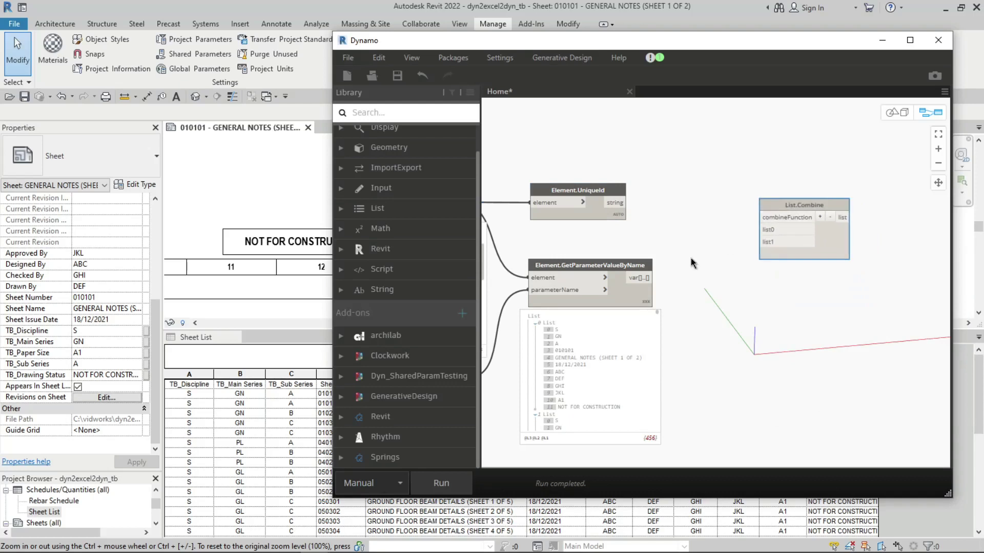
{"action": "scroll", "coordinate": [690, 257], "scroll_direction": "up", "scroll_amount": 2}
{"action": "left_click", "coordinate": [603, 184]}
{"action": "left_click", "coordinate": [782, 220]}
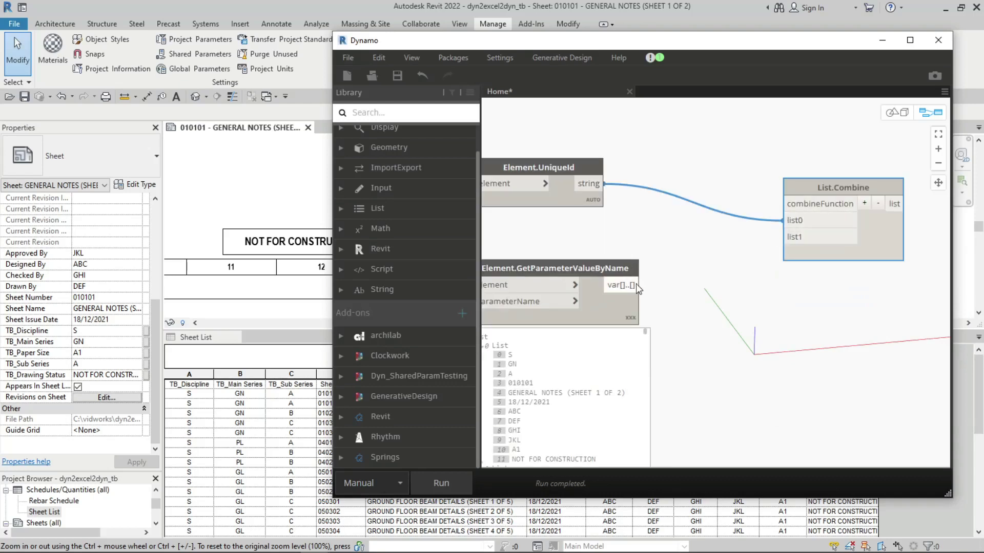
{"action": "left_click", "coordinate": [638, 285]}
{"action": "left_click", "coordinate": [783, 237]}
{"action": "middle_click_drag", "start_coordinate": [783, 238], "coordinate": [770, 309]}
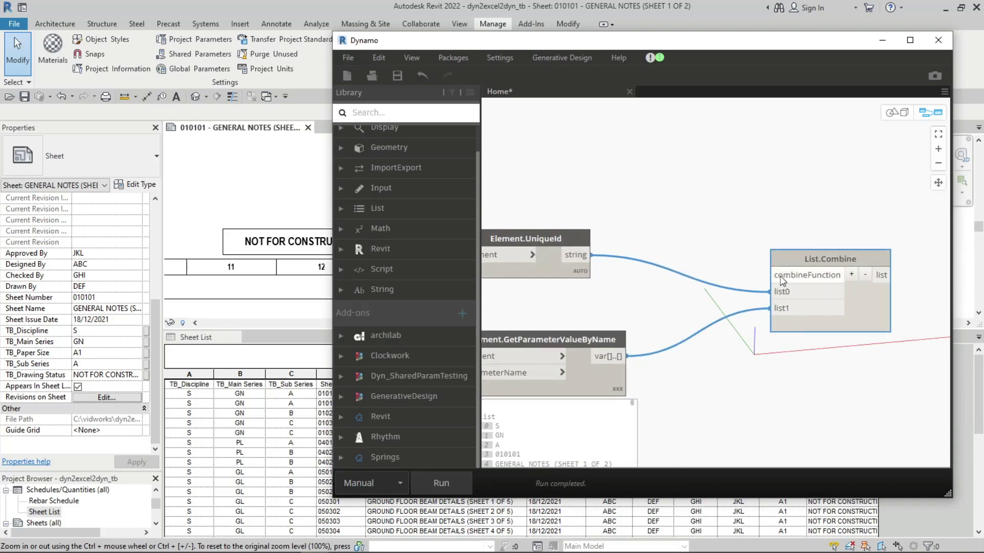
Add a two-input List.Join node as List.Combine's combineFunction
{"action": "right_click", "coordinate": [753, 183]}
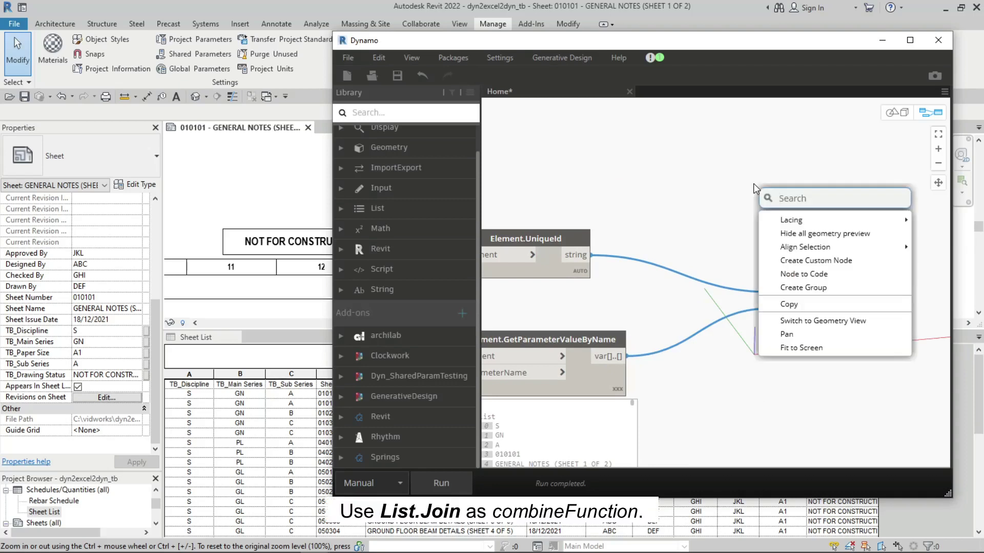
{"action": "type", "text": "list"}
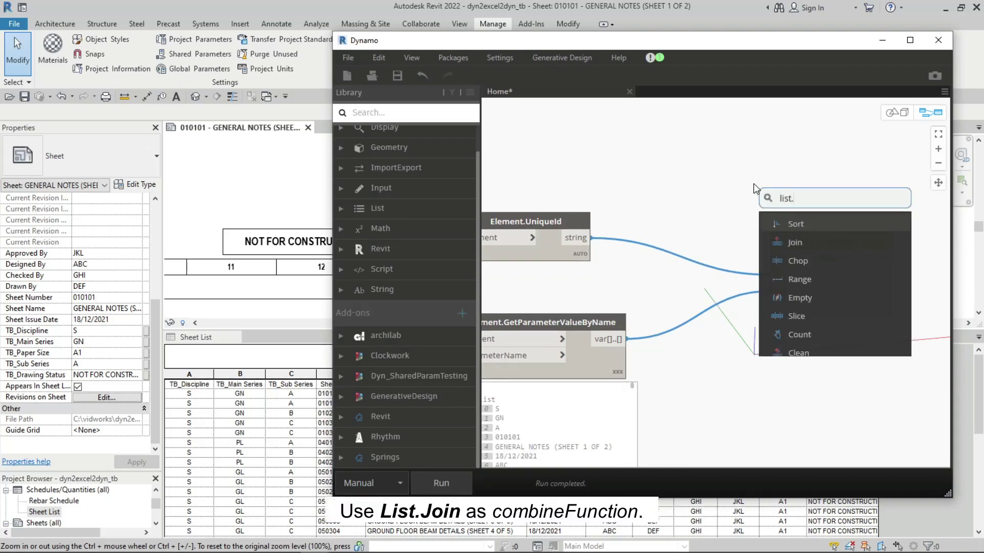
{"action": "type", "text": ".join"}
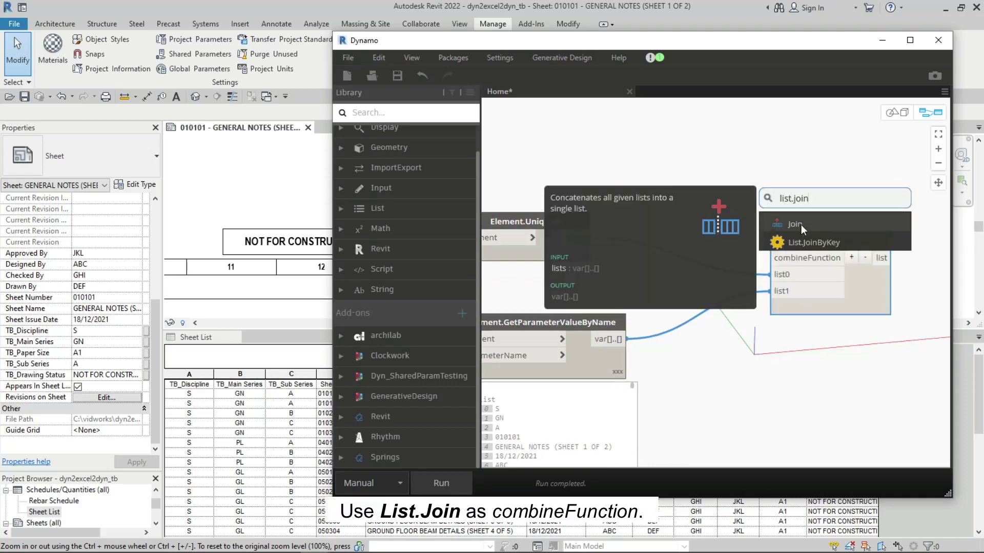
{"action": "left_click", "coordinate": [801, 225]}
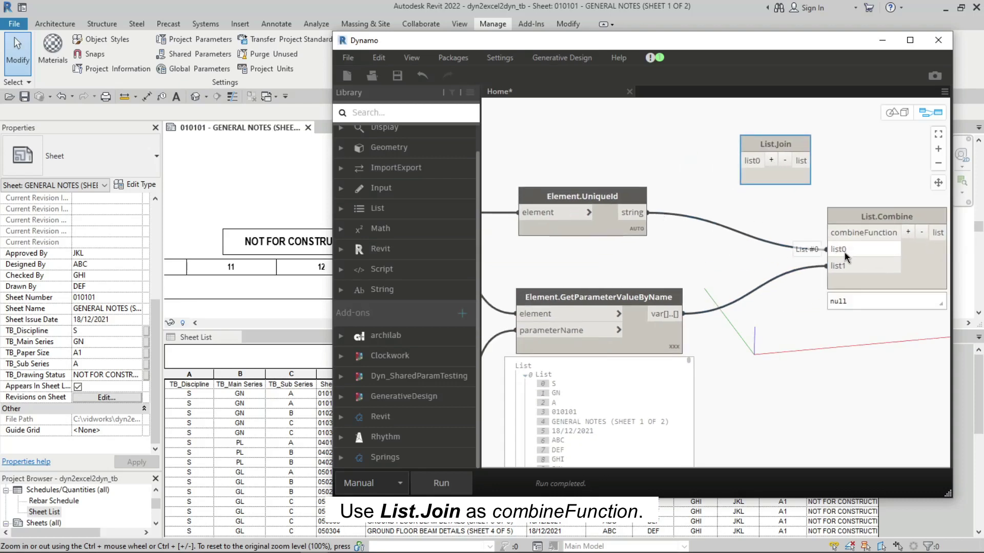
{"action": "left_click", "coordinate": [773, 161]}
{"action": "left_click", "coordinate": [794, 226]}
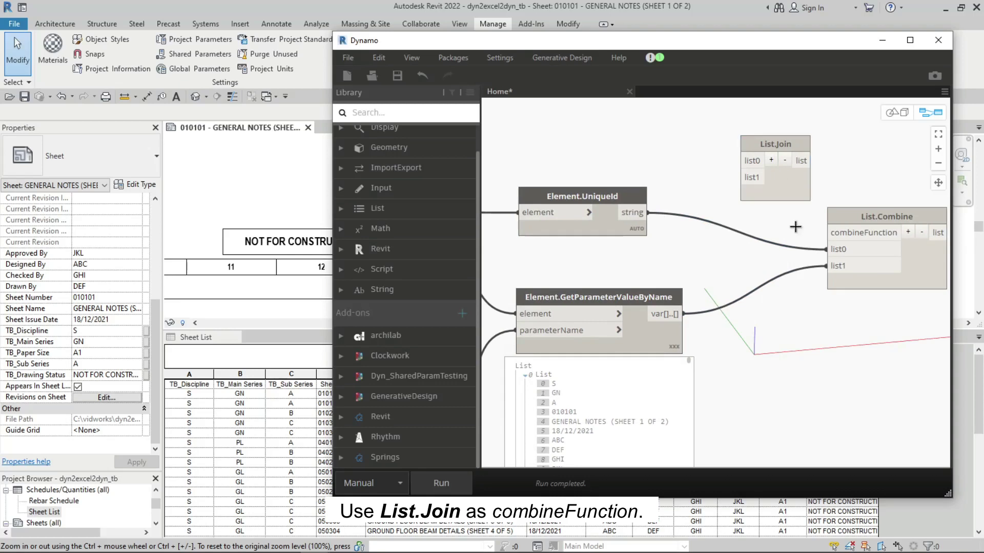
{"action": "left_click_drag", "start_coordinate": [800, 161], "coordinate": [826, 233]}
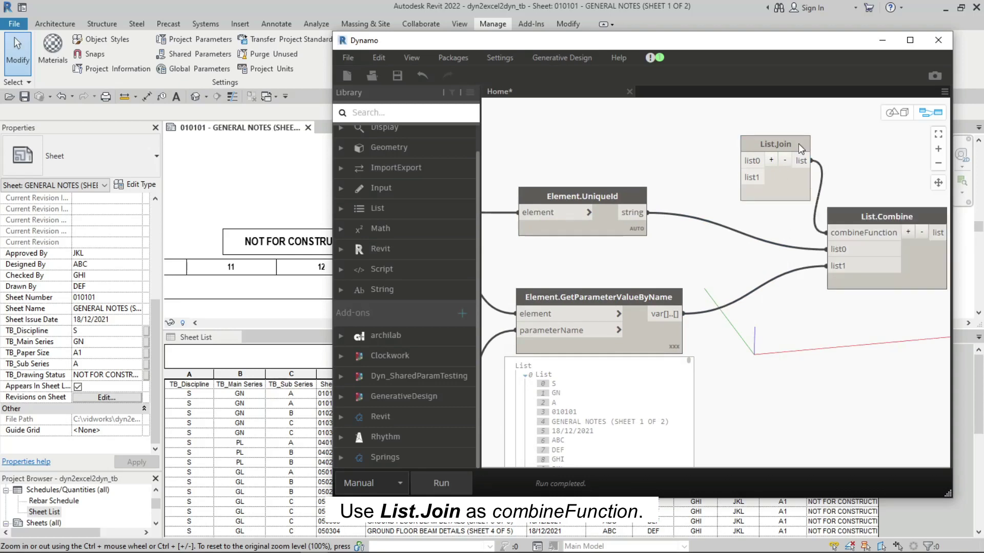
{"action": "left_click_drag", "start_coordinate": [796, 144], "coordinate": [772, 141]}
{"action": "scroll", "coordinate": [666, 307], "scroll_direction": "down", "scroll_amount": 2}
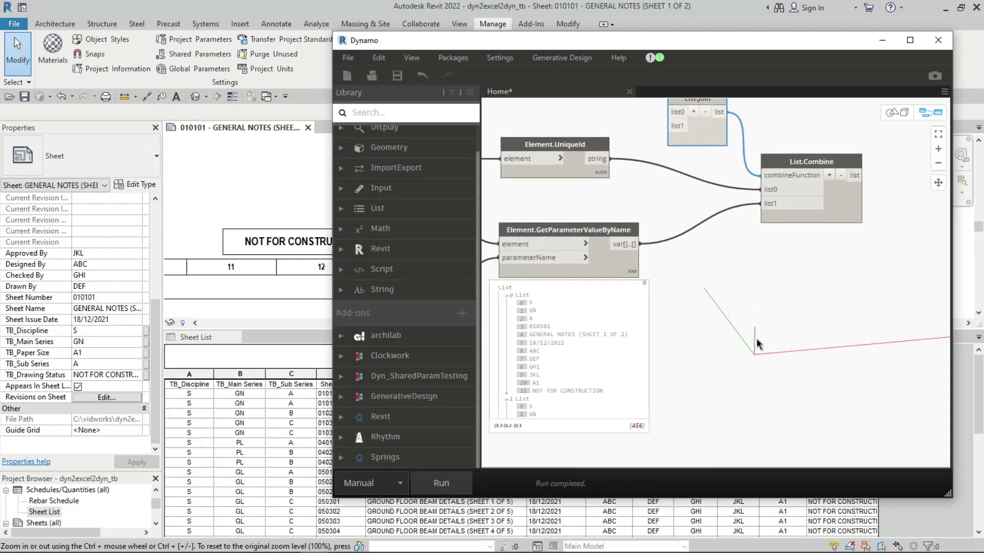
{"action": "middle_click_drag", "start_coordinate": [666, 308], "coordinate": [553, 413]}
{"action": "left_click", "coordinate": [463, 479]}
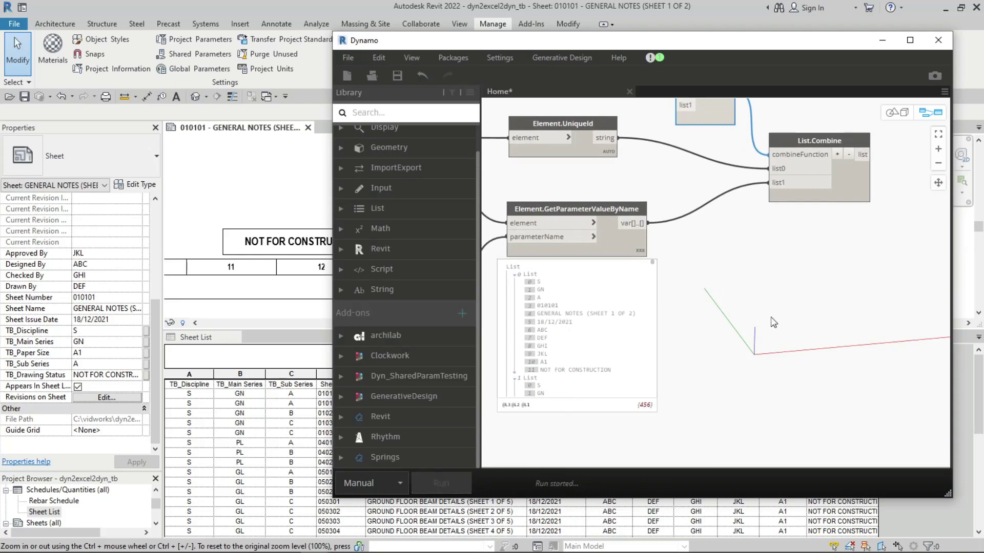
{"action": "left_click", "coordinate": [851, 190]}
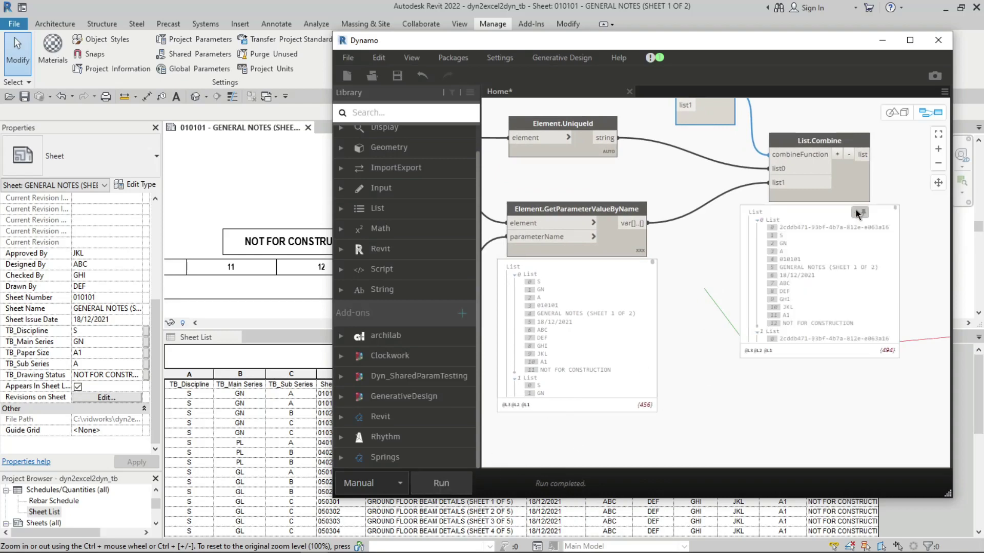
{"action": "scroll", "coordinate": [859, 215], "scroll_direction": "up", "scroll_amount": 2}
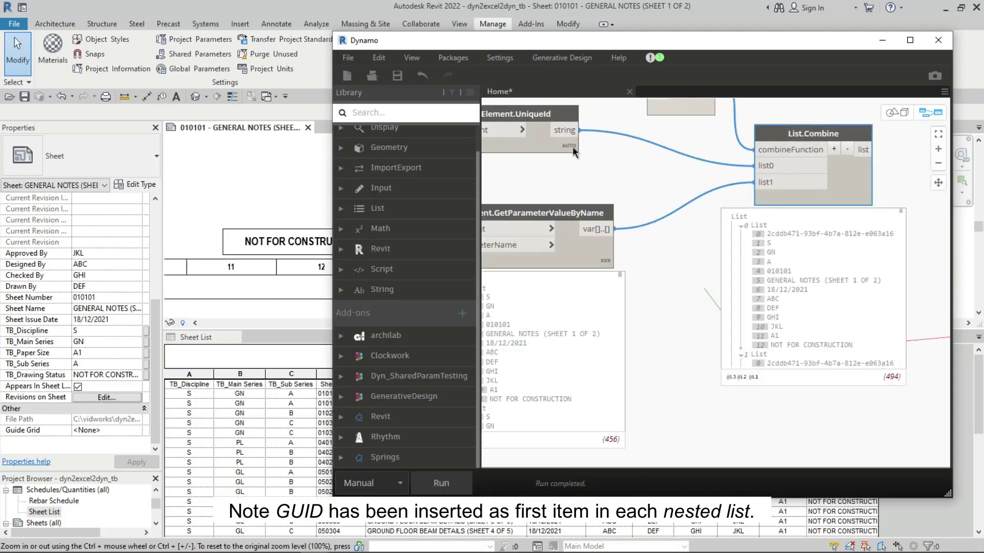
{"action": "mouse_move", "coordinate": [537, 146]}
{"action": "middle_click_drag", "start_coordinate": [529, 174], "coordinate": [626, 158]}
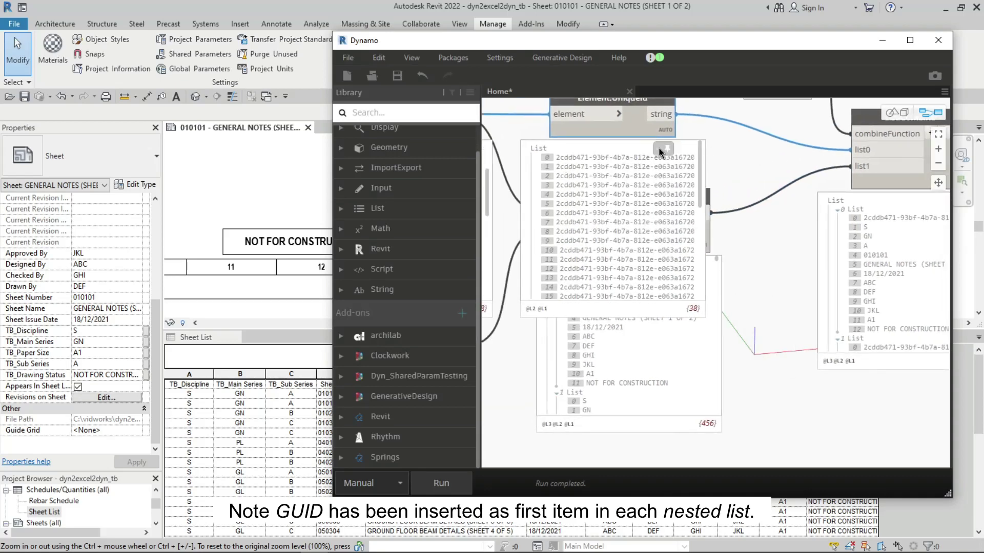
{"action": "mouse_move", "coordinate": [582, 281]}
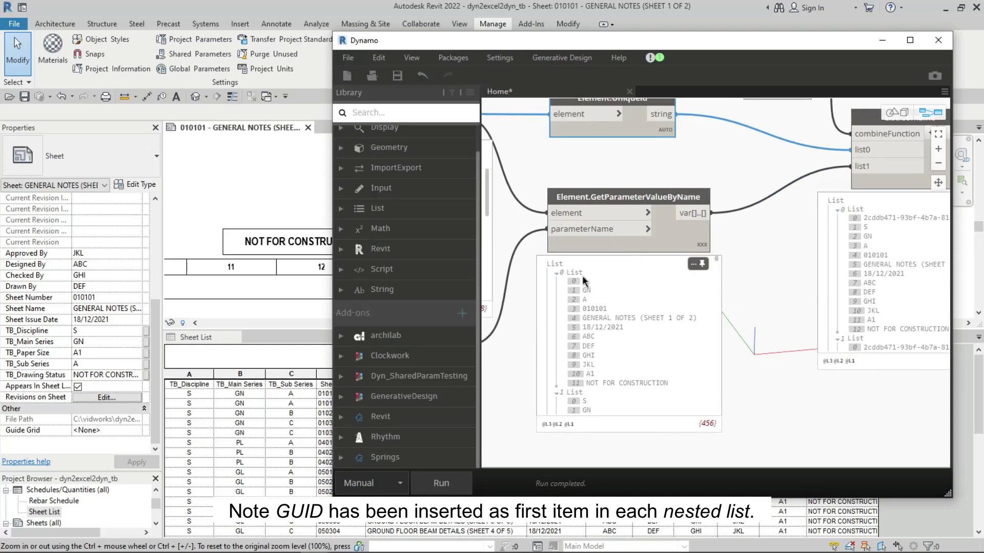
{"action": "middle_click_drag", "start_coordinate": [899, 232], "coordinate": [875, 227]}
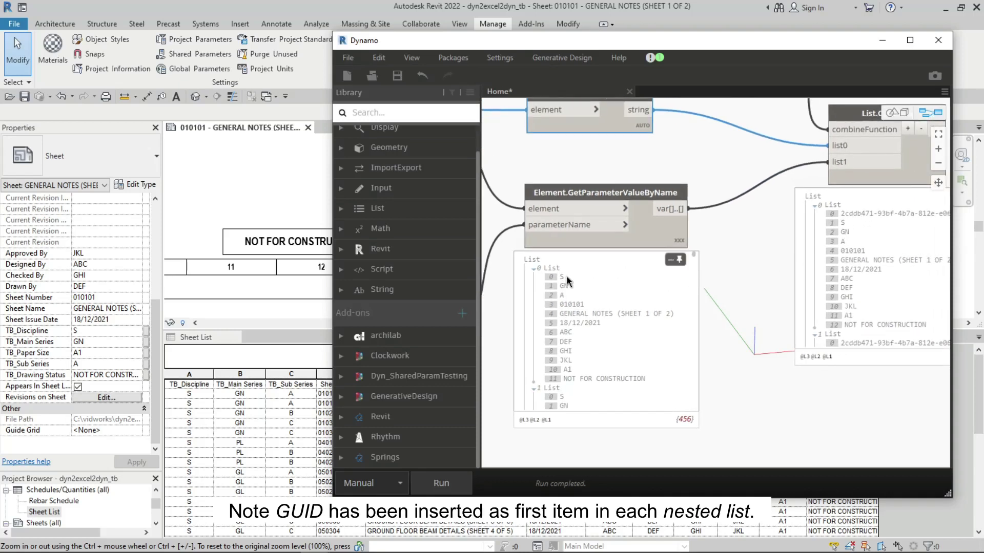
{"action": "scroll", "coordinate": [757, 247], "scroll_direction": "down", "scroll_amount": 5}
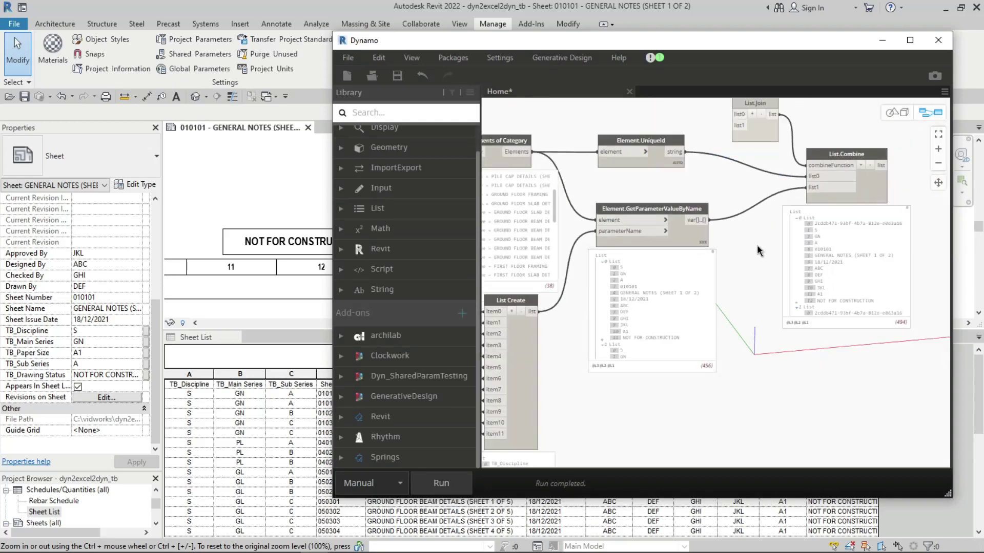
{"action": "middle_click_drag", "start_coordinate": [761, 250], "coordinate": [627, 263]}
{"action": "scroll", "coordinate": [764, 228], "scroll_direction": "up", "scroll_amount": 1}
Place a Data.ExportExcel node and wire List.Combine's combined list into its data input
{"action": "scroll", "coordinate": [764, 228], "scroll_direction": "up", "scroll_amount": 1}
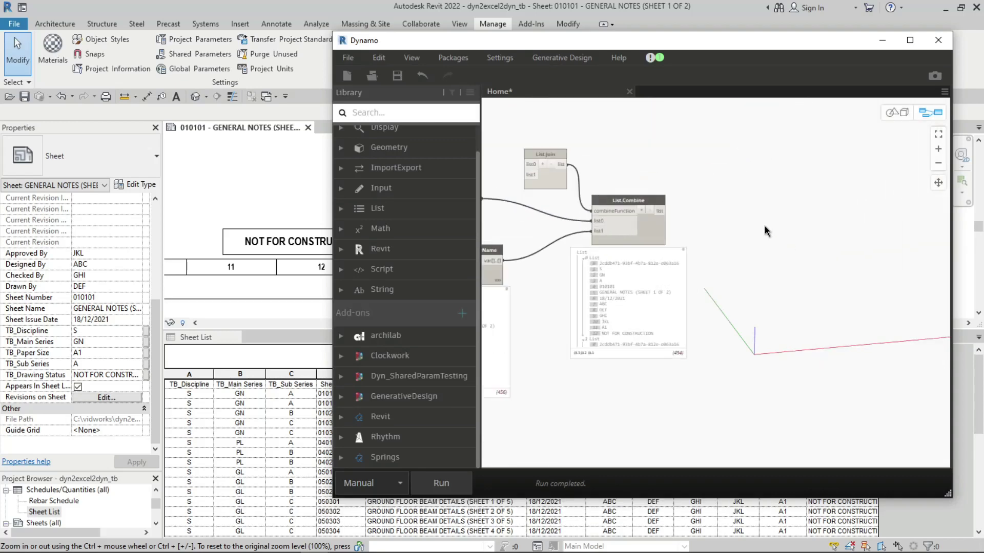
{"action": "middle_click_drag", "start_coordinate": [766, 231], "coordinate": [749, 261]}
{"action": "right_click", "coordinate": [831, 259]}
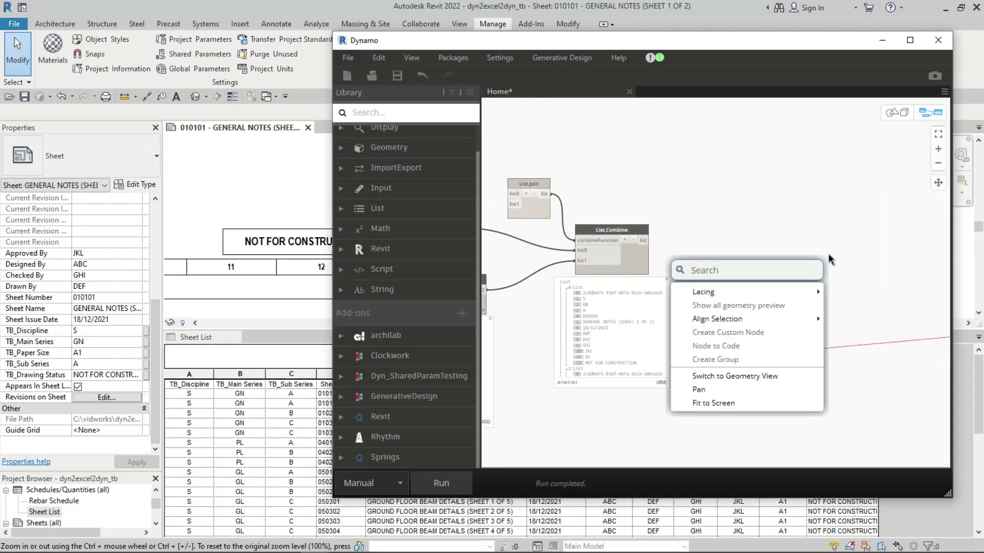
{"action": "type", "text": "expo"}
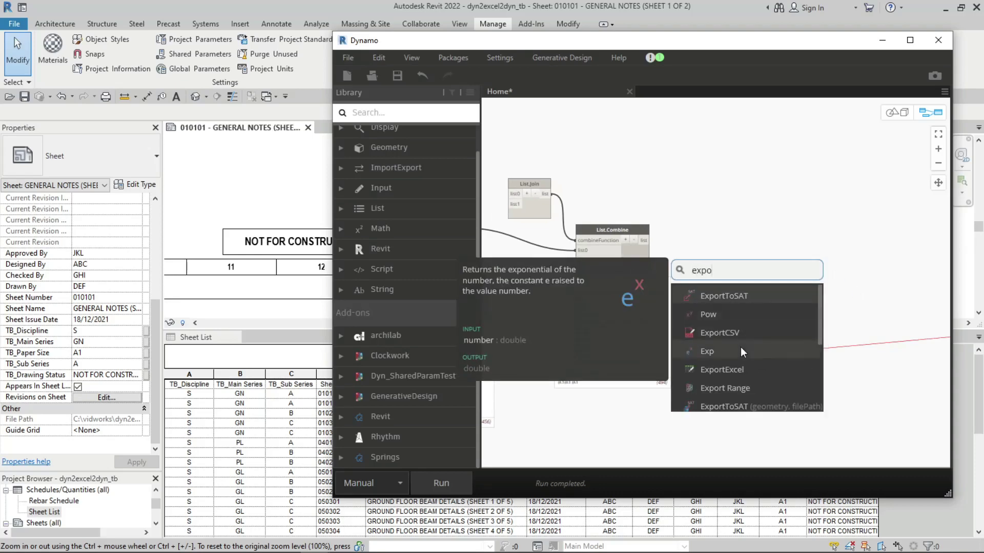
{"action": "left_click", "coordinate": [738, 370]}
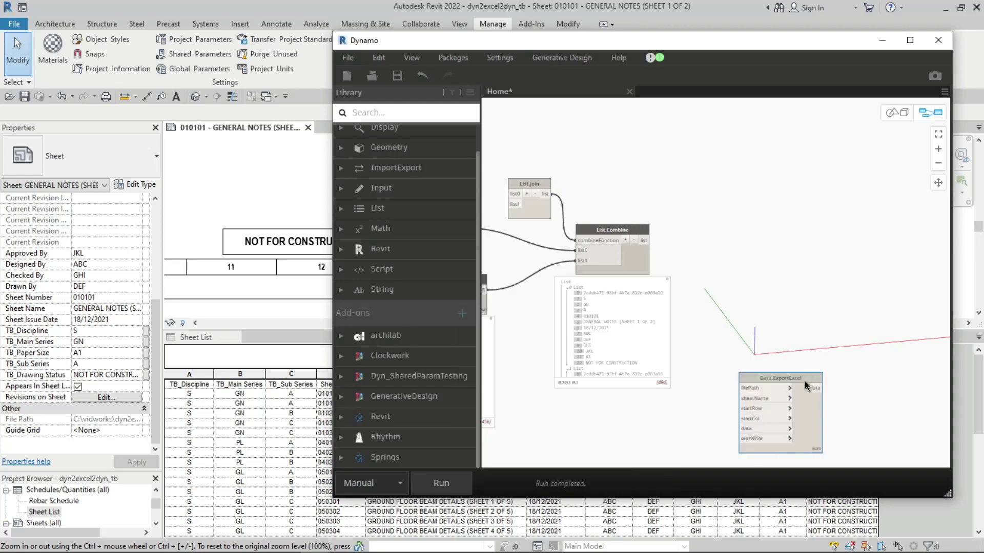
{"action": "scroll", "coordinate": [723, 282], "scroll_direction": "up", "scroll_amount": 3}
{"action": "scroll", "coordinate": [696, 219], "scroll_direction": "up", "scroll_amount": 1}
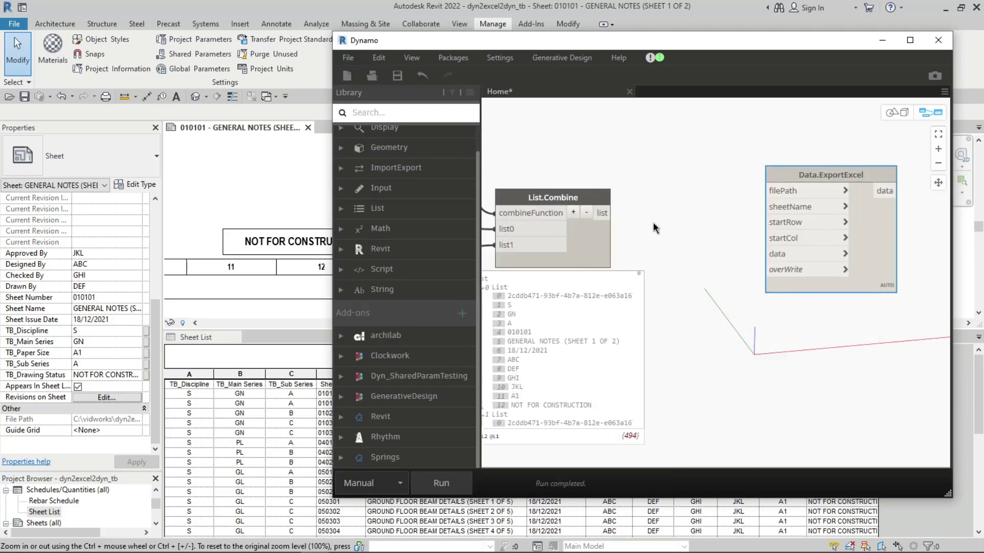
{"action": "left_click_drag", "start_coordinate": [602, 216], "coordinate": [782, 259]}
{"action": "left_click", "coordinate": [781, 257]}
{"action": "left_click_drag", "start_coordinate": [796, 174], "coordinate": [838, 137]}
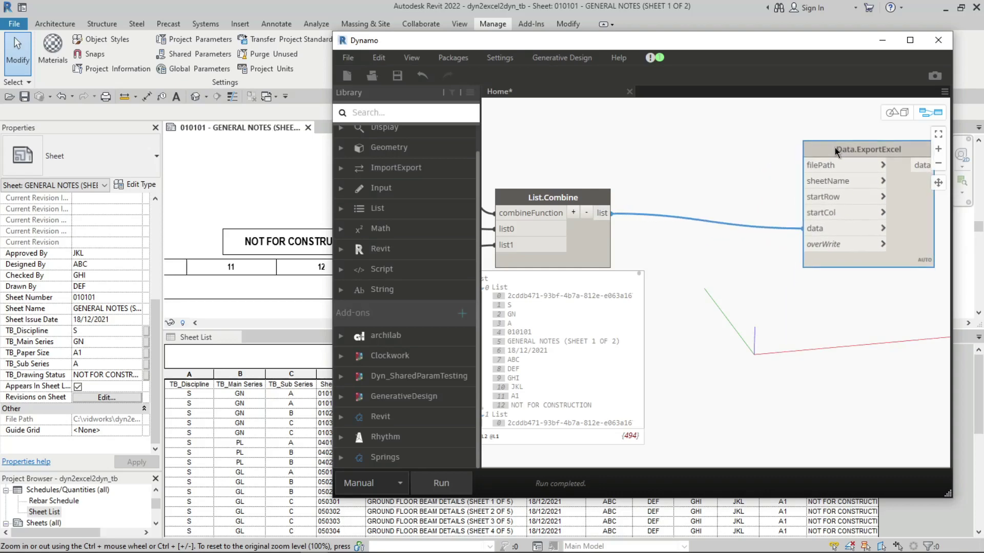
{"action": "scroll", "coordinate": [807, 311], "scroll_direction": "down", "scroll_amount": 2}
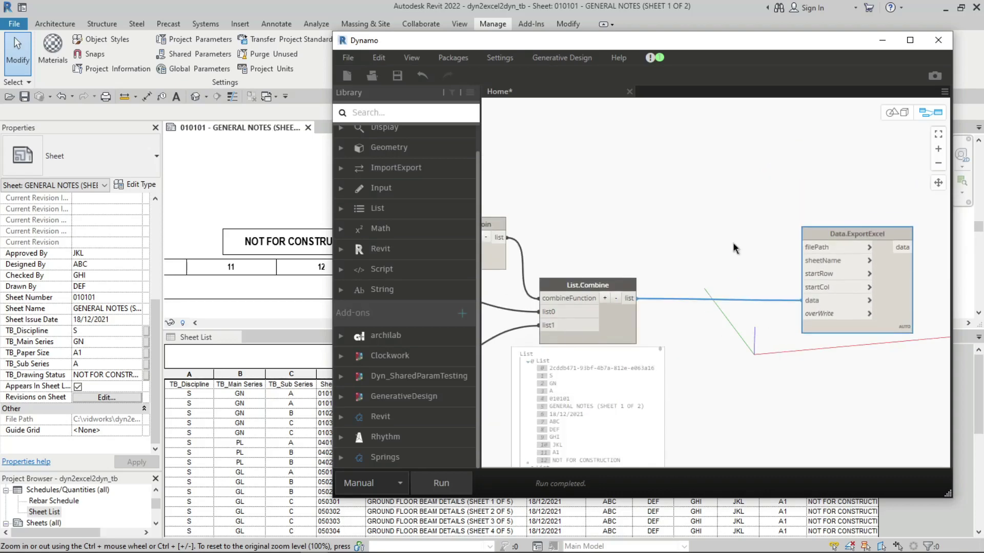
Create a Code Block holding "Sheet1"; 0; 0
{"action": "double_click", "coordinate": [731, 238]}
{"action": "scroll", "coordinate": [739, 250], "scroll_direction": "up", "scroll_amount": 1}
{"action": "scroll", "coordinate": [740, 250], "scroll_direction": "up", "scroll_amount": 1}
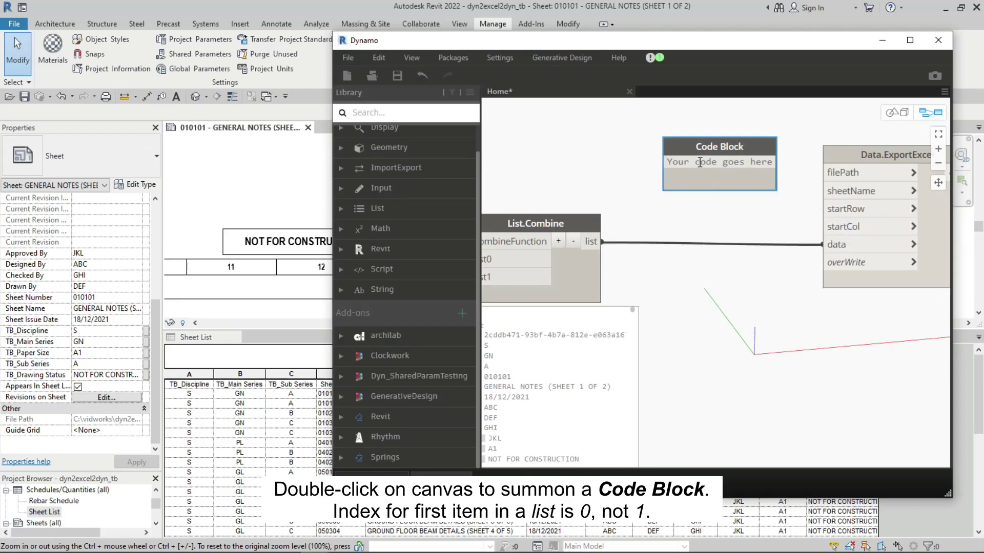
{"action": "type", "text": "0;"}
{"action": "key", "text": "Return"}
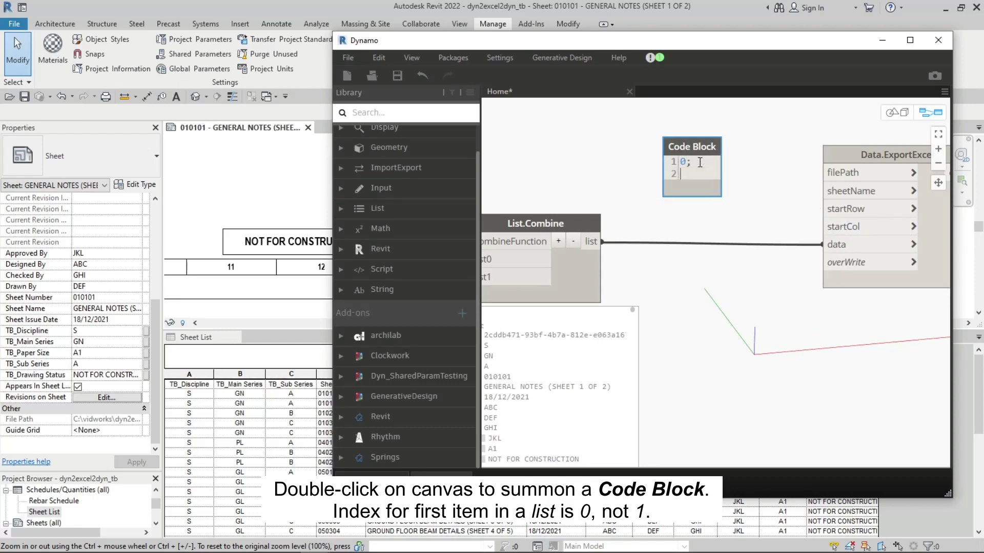
{"action": "type", "text": "0;"}
{"action": "left_click", "coordinate": [763, 195]}
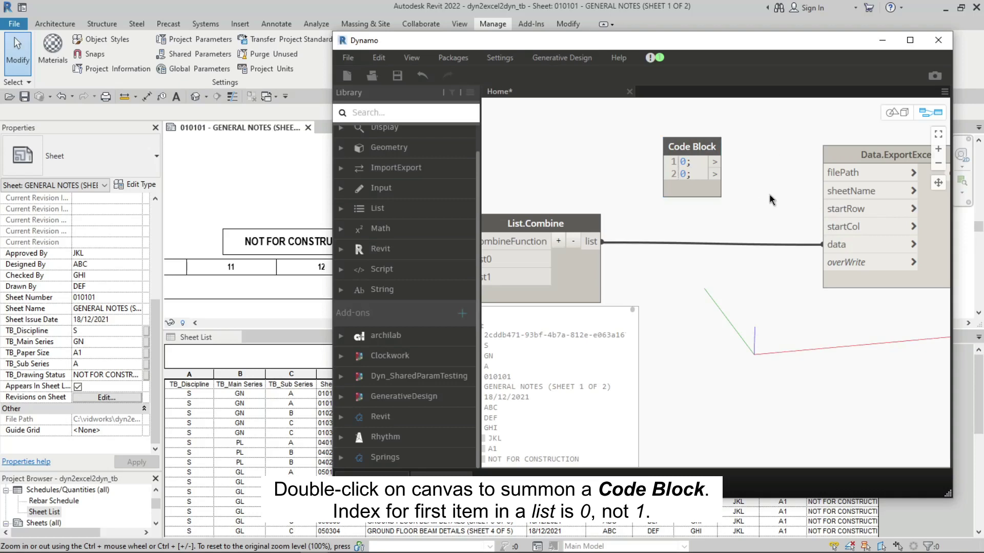
{"action": "double_click", "coordinate": [683, 162]}
{"action": "key", "text": "Return"}
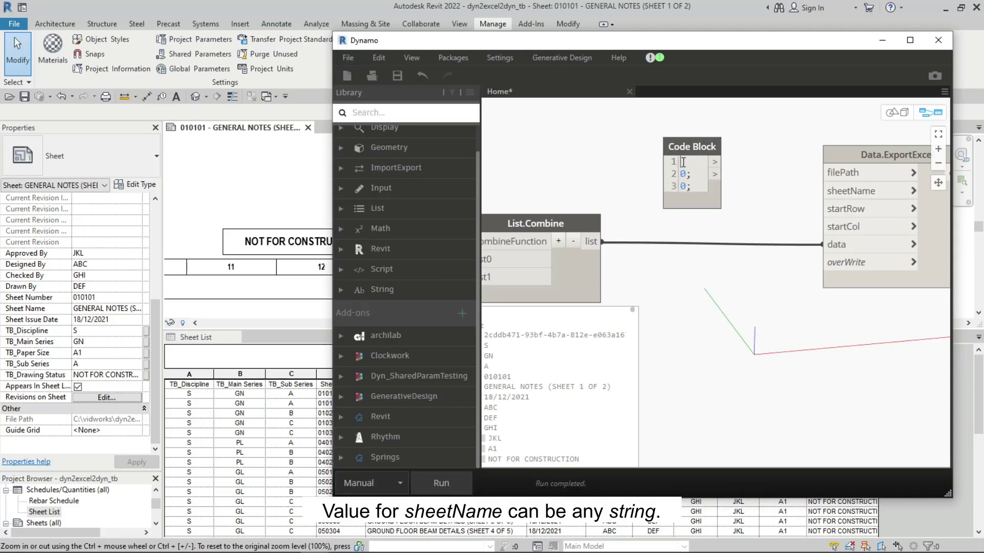
{"action": "type", "text": "Sheet"}
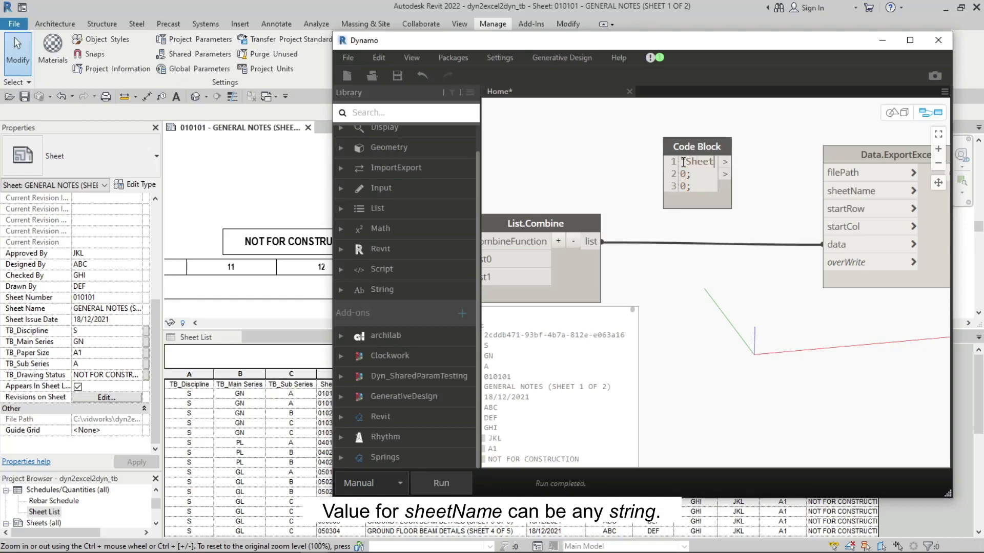
{"action": "type", "text": "1\";"}
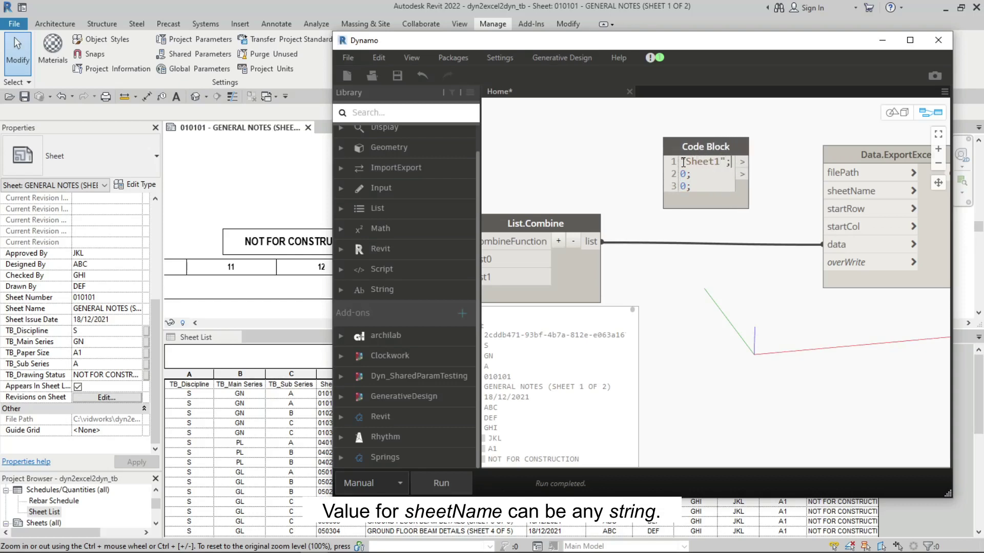
{"action": "left_click", "coordinate": [778, 176]}
{"action": "middle_click_drag", "start_coordinate": [766, 187], "coordinate": [742, 197]}
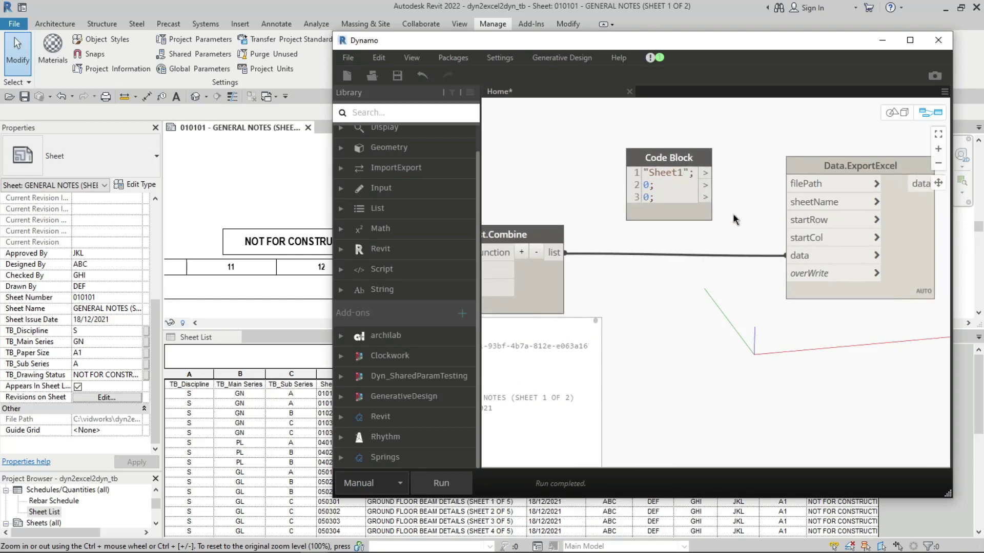
Wire the Code Block values into ExportExcel's sheetName, startRow and startCol inputs
{"action": "left_click", "coordinate": [706, 199]}
{"action": "left_click", "coordinate": [785, 237]}
{"action": "left_click", "coordinate": [705, 185]}
{"action": "left_click", "coordinate": [799, 219]}
{"action": "left_click", "coordinate": [705, 172]}
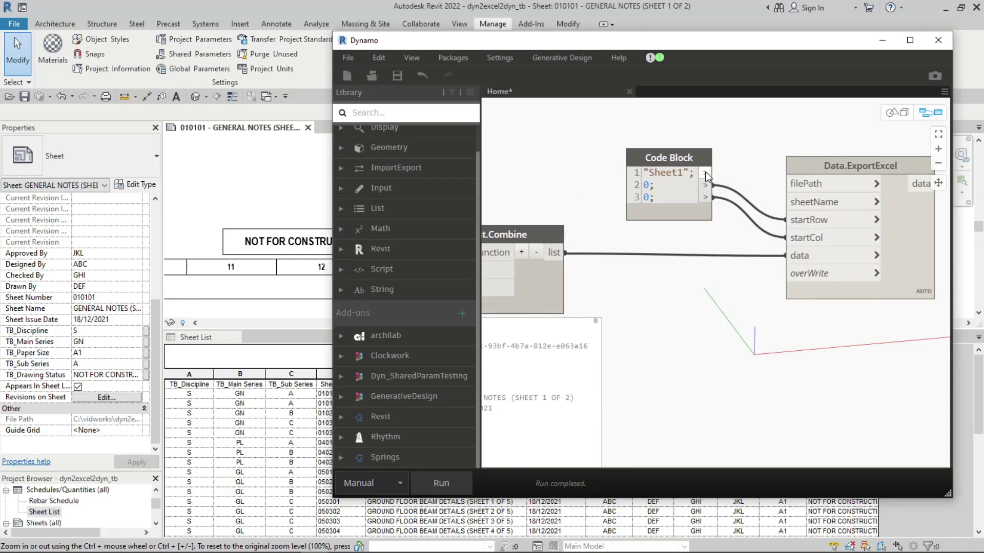
{"action": "left_click", "coordinate": [789, 202]}
{"action": "left_click_drag", "start_coordinate": [666, 158], "coordinate": [678, 148]}
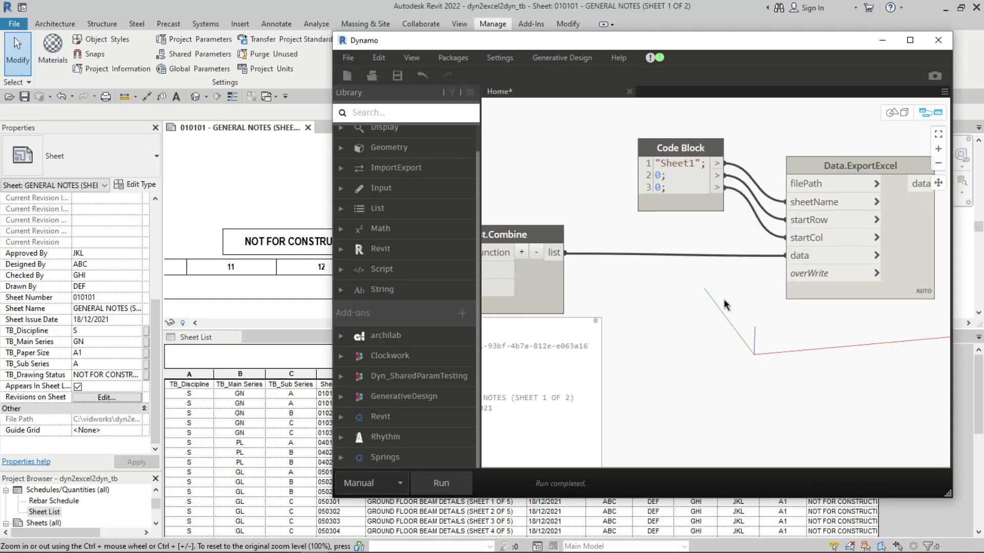
Add a Boolean node set to True and wire it into overWrite
{"action": "middle_click_drag", "start_coordinate": [724, 303], "coordinate": [711, 275]}
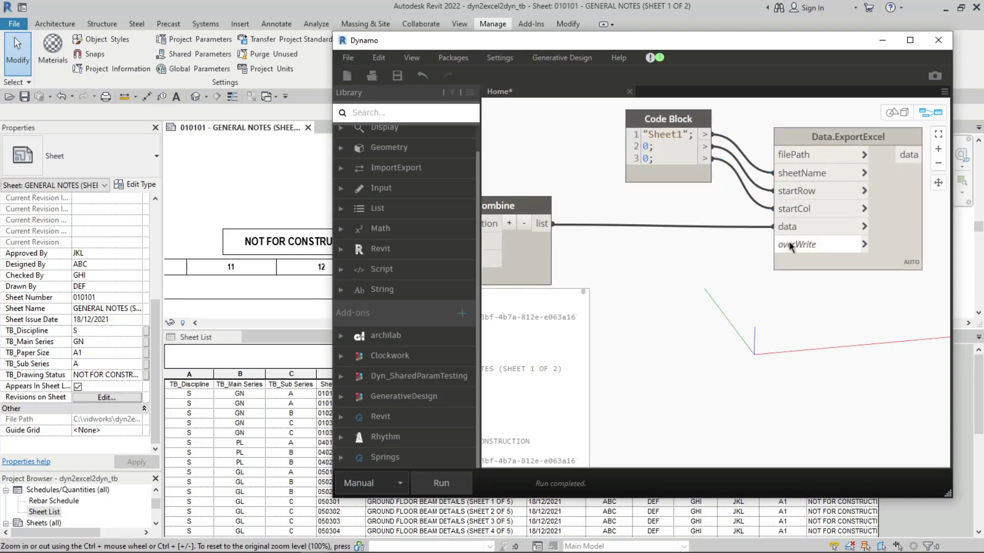
{"action": "right_click", "coordinate": [703, 295]}
{"action": "type", "text": "bool"}
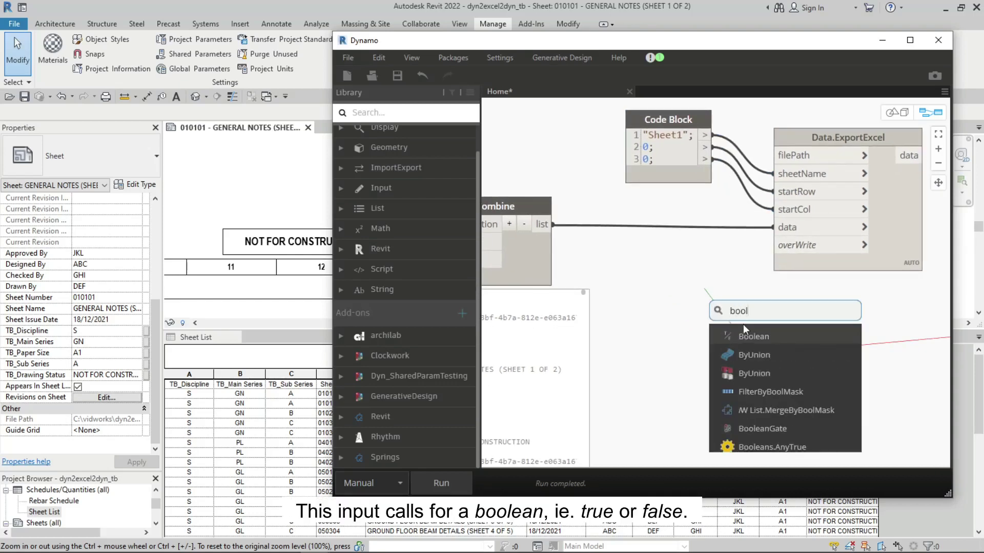
{"action": "left_click", "coordinate": [745, 334]}
{"action": "left_click_drag", "start_coordinate": [785, 342], "coordinate": [696, 269]}
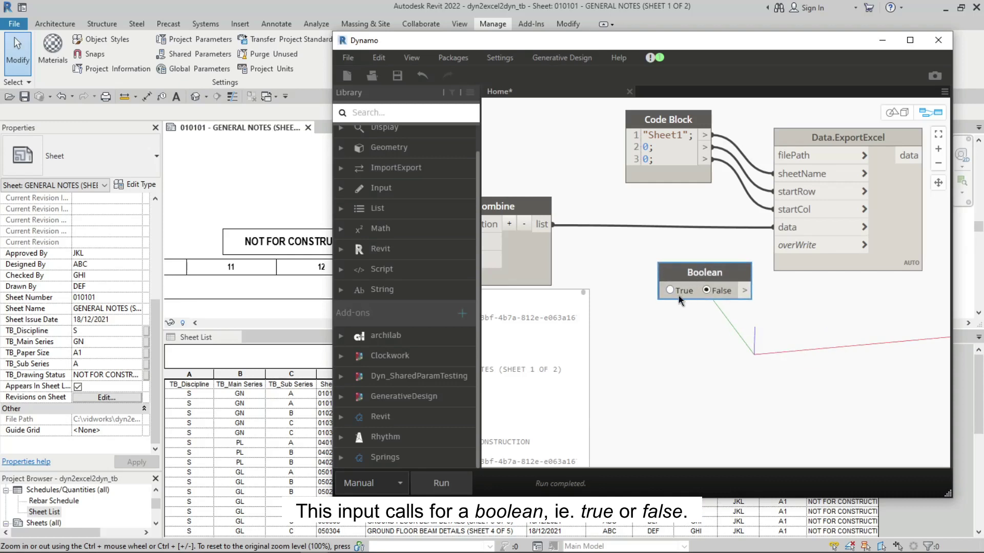
{"action": "left_click_drag", "start_coordinate": [744, 291], "coordinate": [773, 245]}
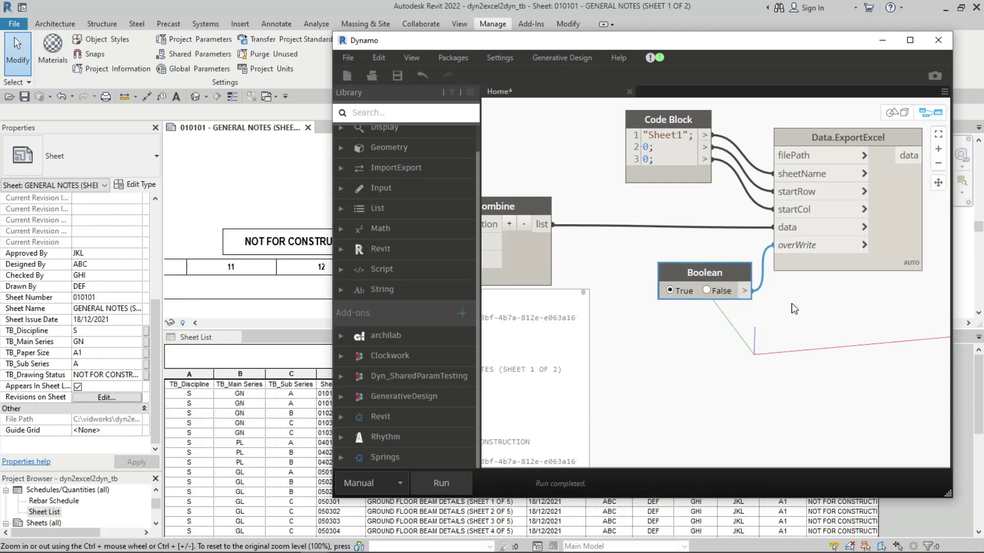
{"action": "middle_click_drag", "start_coordinate": [791, 304], "coordinate": [820, 418]}
{"action": "mouse_move", "coordinate": [794, 156]}
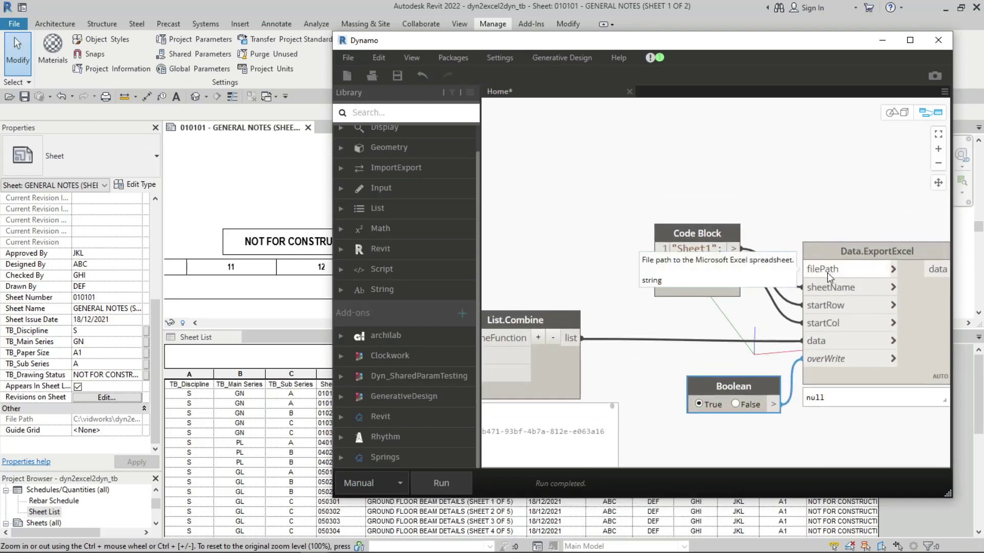
Add a File Path node beside Data.ExportExcel to feed its filePath input
{"action": "middle_click_drag", "start_coordinate": [684, 157], "coordinate": [700, 199]}
{"action": "right_click", "coordinate": [700, 199]}
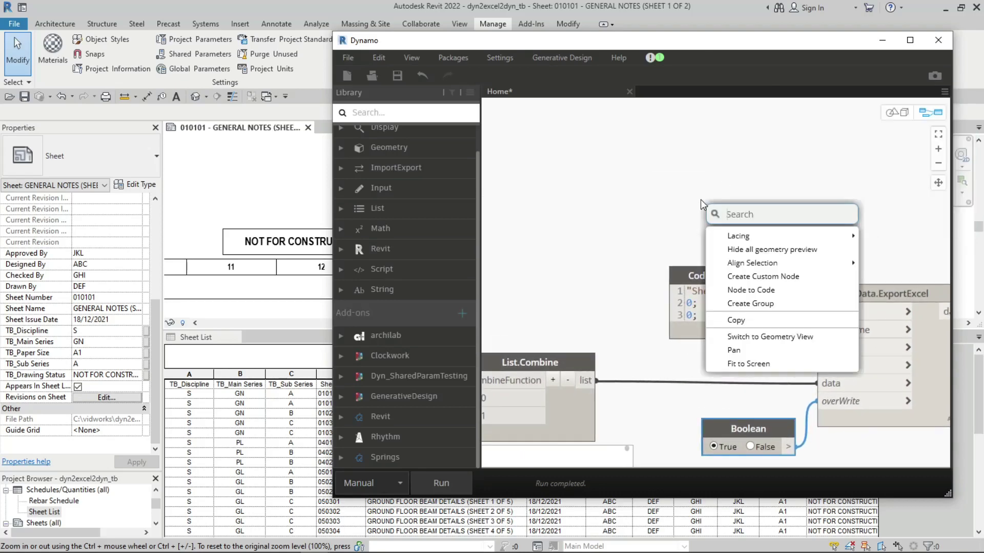
{"action": "type", "text": "file pat"}
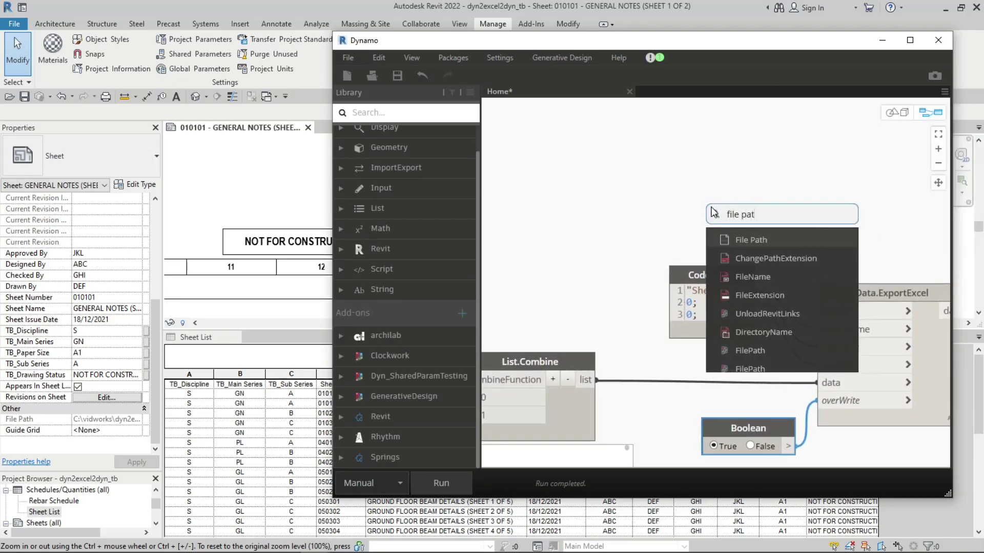
{"action": "left_click", "coordinate": [745, 239]}
{"action": "mouse_move", "coordinate": [801, 256]}
{"action": "left_mouse_down"}
{"action": "mouse_move", "coordinate": [707, 174]}
{"action": "mouse_move", "coordinate": [821, 310]}
{"action": "left_mouse_up"}
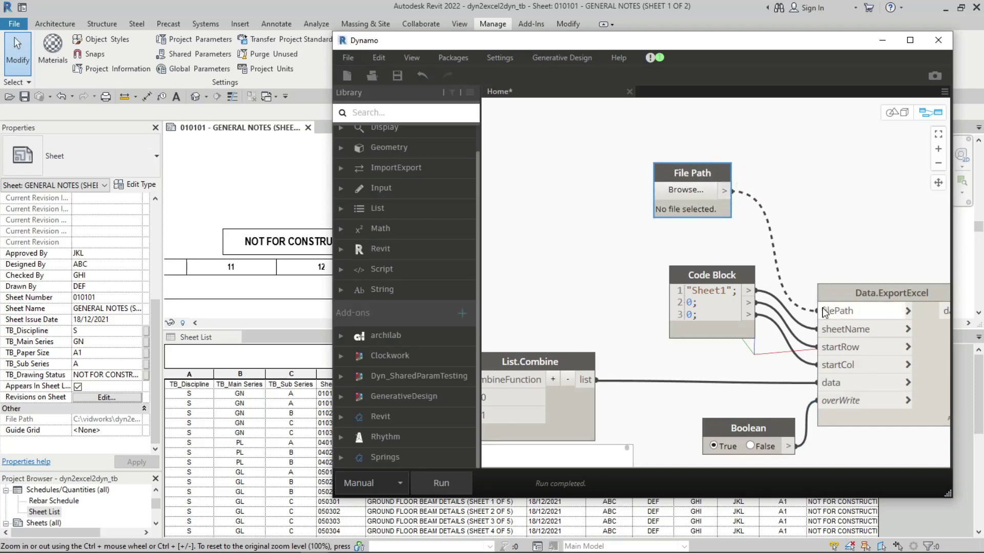
{"action": "scroll", "coordinate": [821, 294], "scroll_direction": "down", "scroll_amount": 3}
{"action": "scroll", "coordinate": [821, 294], "scroll_direction": "up", "scroll_amount": 3}
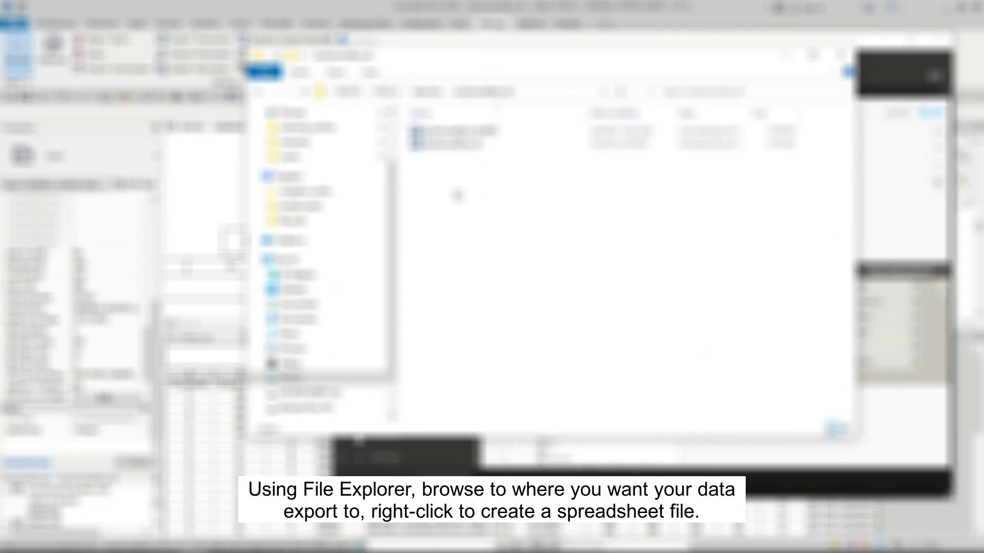
Create a new blank Excel worksheet named 'dataset' in the export folder
{"action": "right_click", "coordinate": [455, 192]}
{"action": "mouse_move", "coordinate": [484, 353]}
{"action": "left_click", "coordinate": [661, 465]}
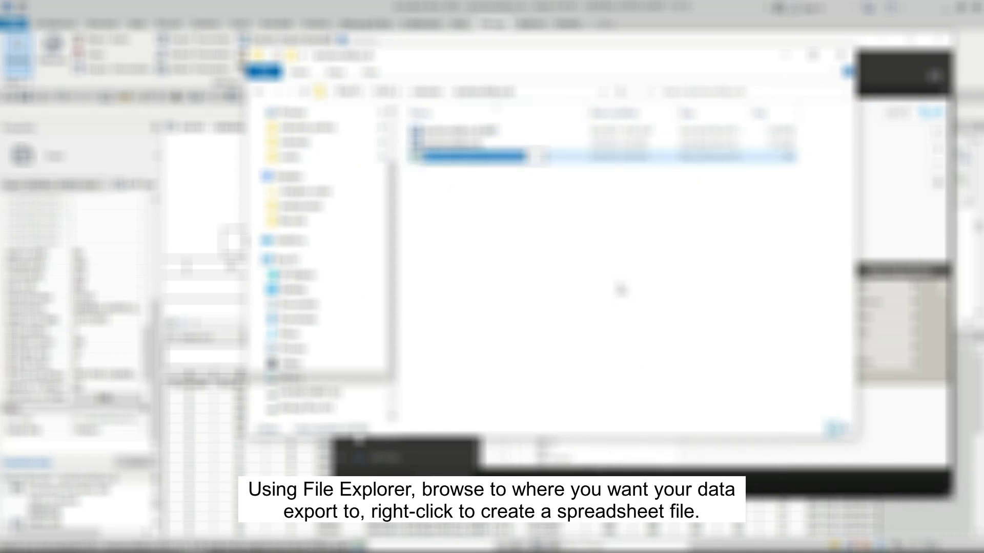
{"action": "type", "text": "data"}
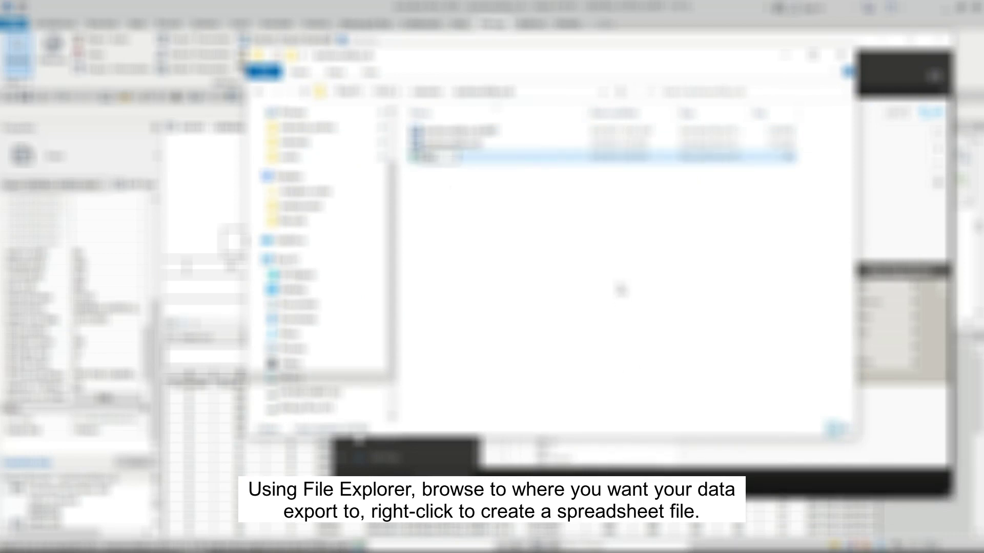
{"action": "type", "text": "set"}
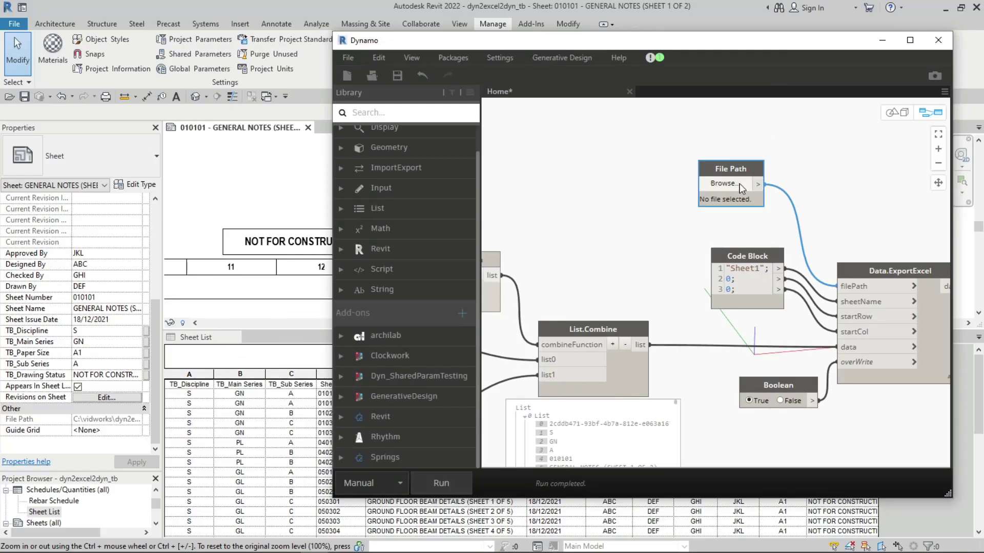
{"action": "left_click", "coordinate": [736, 183]}
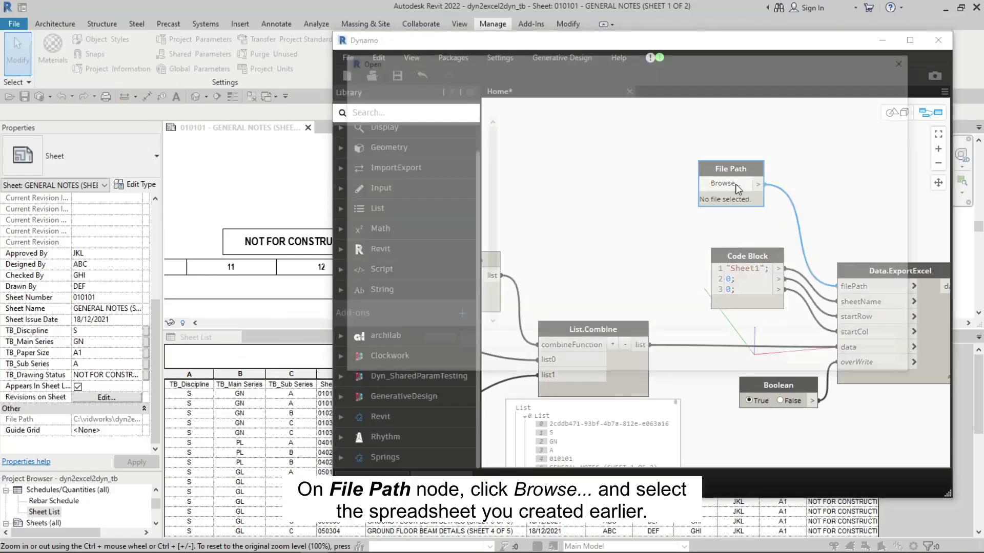
Point File Path to test_202109061558.xlsx and run the graph to export the data
{"action": "left_click", "coordinate": [556, 165]}
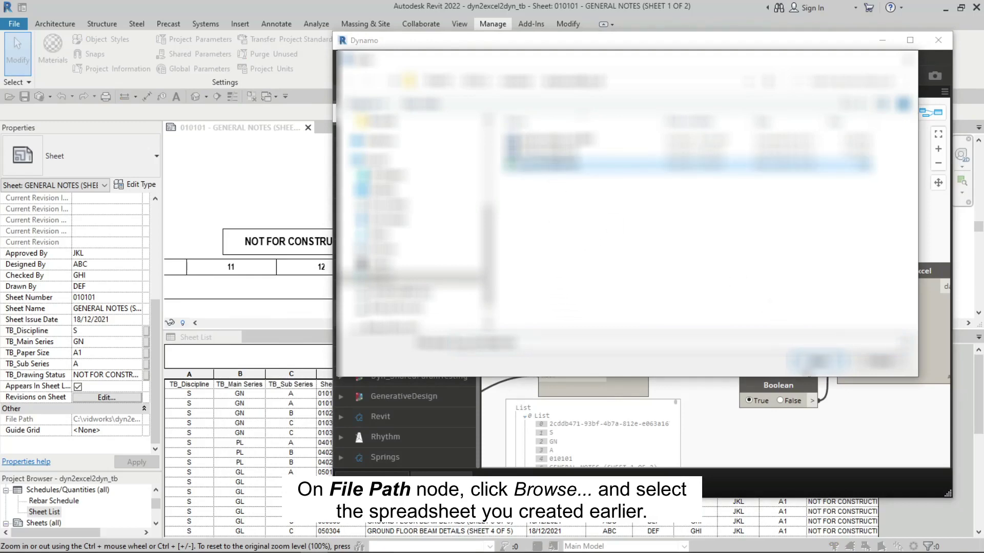
{"action": "left_click", "coordinate": [829, 359]}
{"action": "left_click_drag", "start_coordinate": [776, 165], "coordinate": [676, 167]}
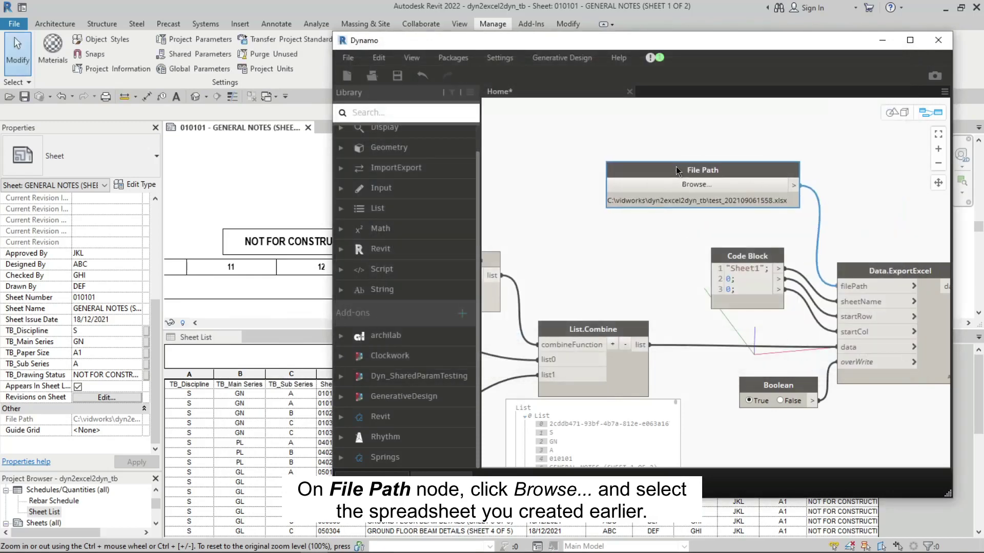
{"action": "scroll", "coordinate": [669, 257], "scroll_direction": "down", "scroll_amount": 2}
{"action": "scroll", "coordinate": [724, 174], "scroll_direction": "down", "scroll_amount": 3}
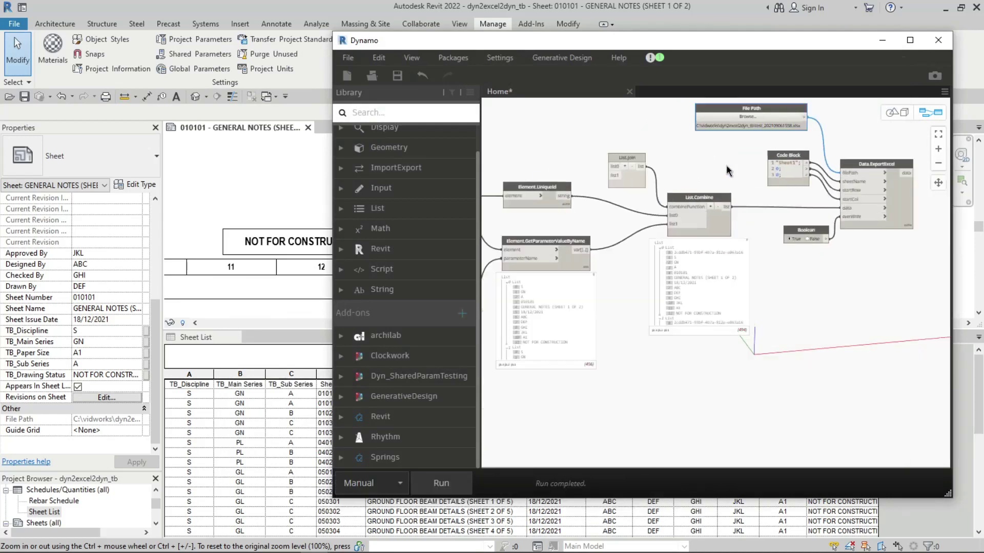
{"action": "scroll", "coordinate": [694, 370], "scroll_direction": "down", "scroll_amount": 2}
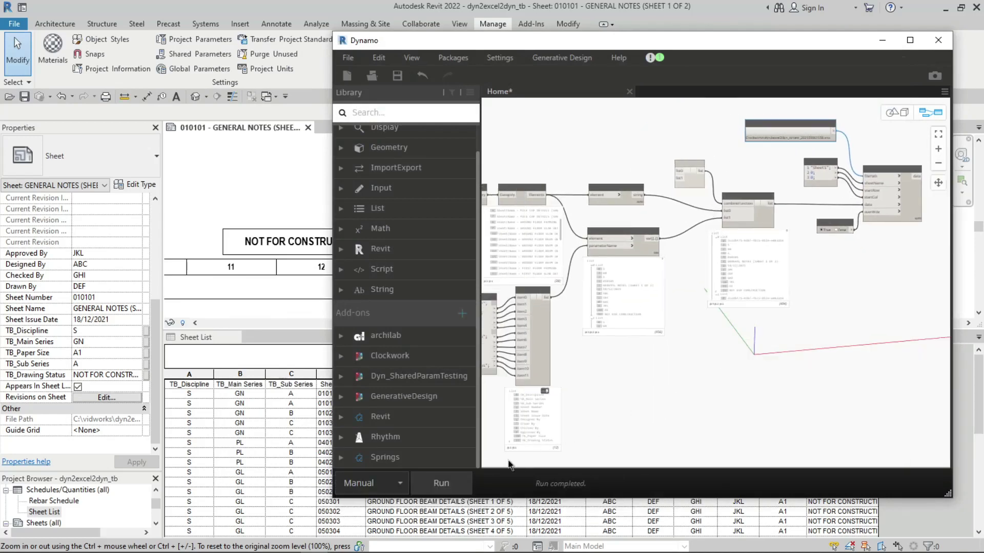
{"action": "left_click", "coordinate": [462, 482]}
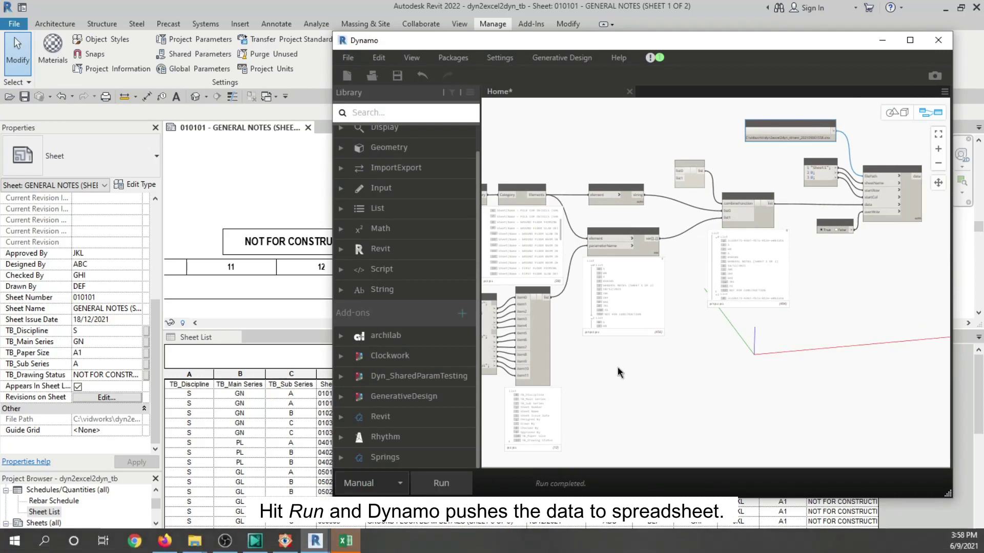
{"action": "left_click", "coordinate": [358, 538]}
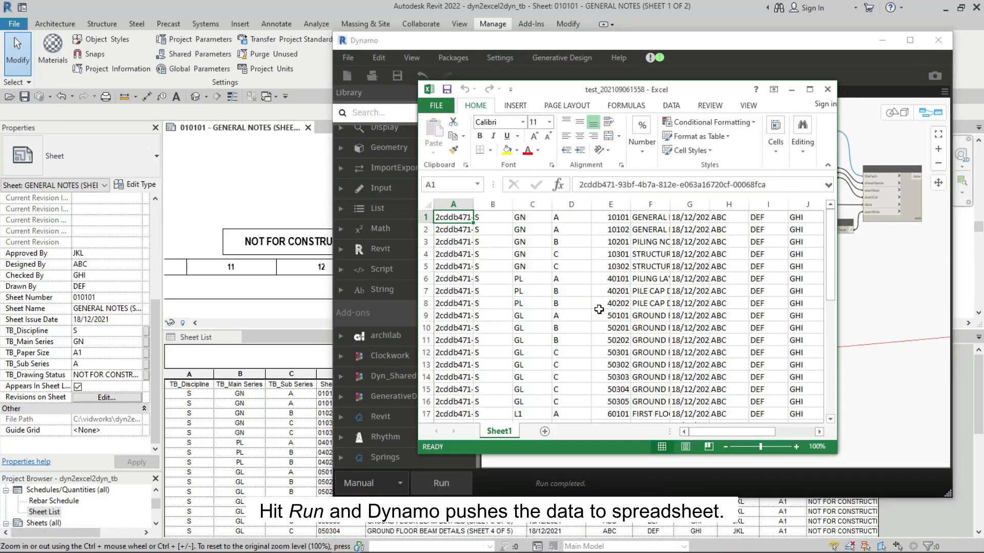
{"action": "left_click", "coordinate": [809, 90]}
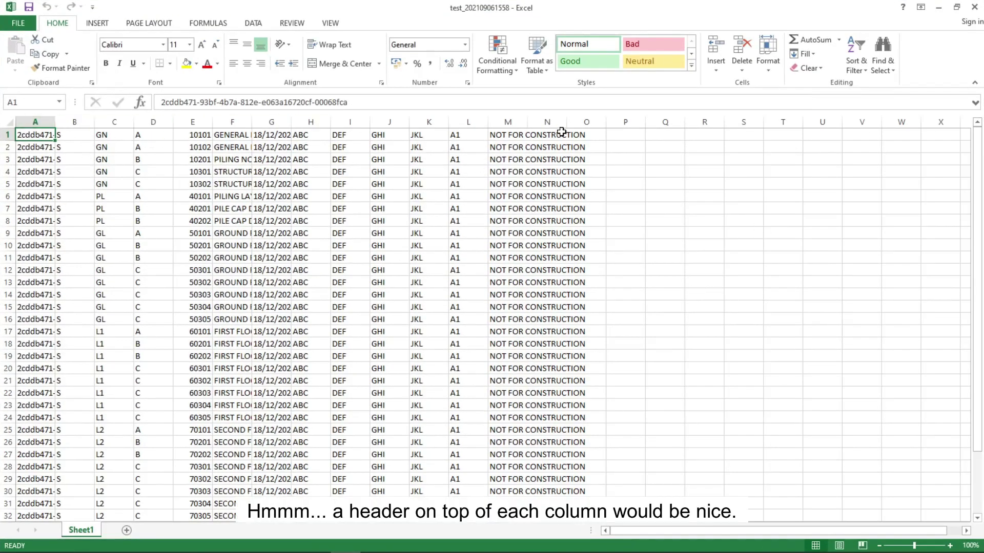
{"action": "left_click", "coordinate": [939, 7]}
Place a List.Join node beside the twelve parameter header names
{"action": "middle_click_drag", "start_coordinate": [699, 392], "coordinate": [749, 272]}
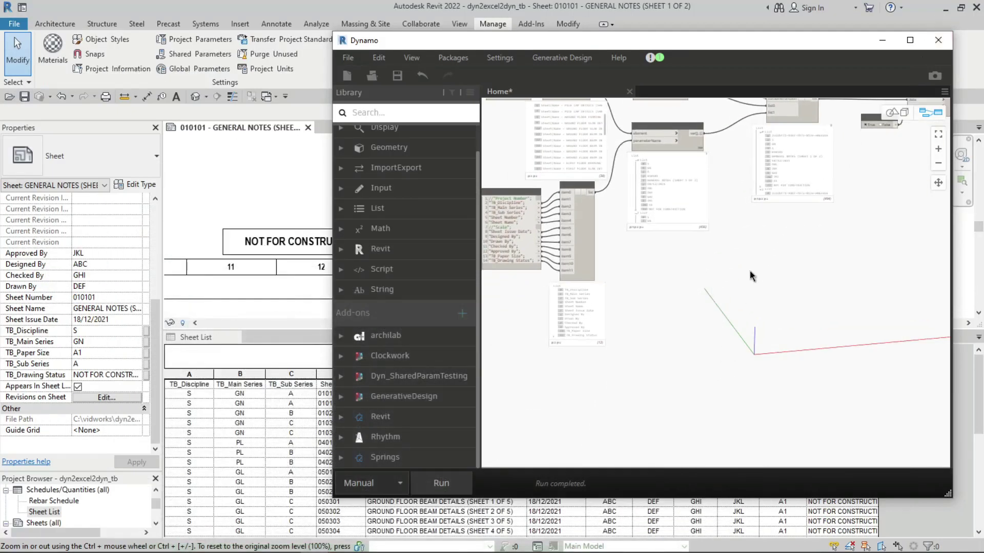
{"action": "scroll", "coordinate": [642, 244], "scroll_direction": "up", "scroll_amount": 2}
{"action": "scroll", "coordinate": [642, 243], "scroll_direction": "up", "scroll_amount": 1}
{"action": "scroll", "coordinate": [589, 287], "scroll_direction": "up", "scroll_amount": 2}
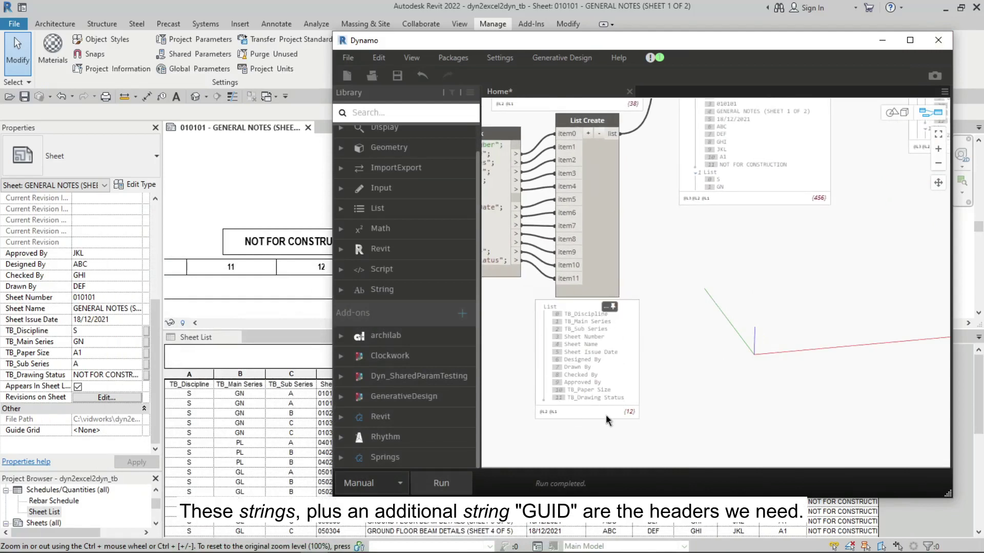
{"action": "middle_click_drag", "start_coordinate": [751, 347], "coordinate": [733, 333]}
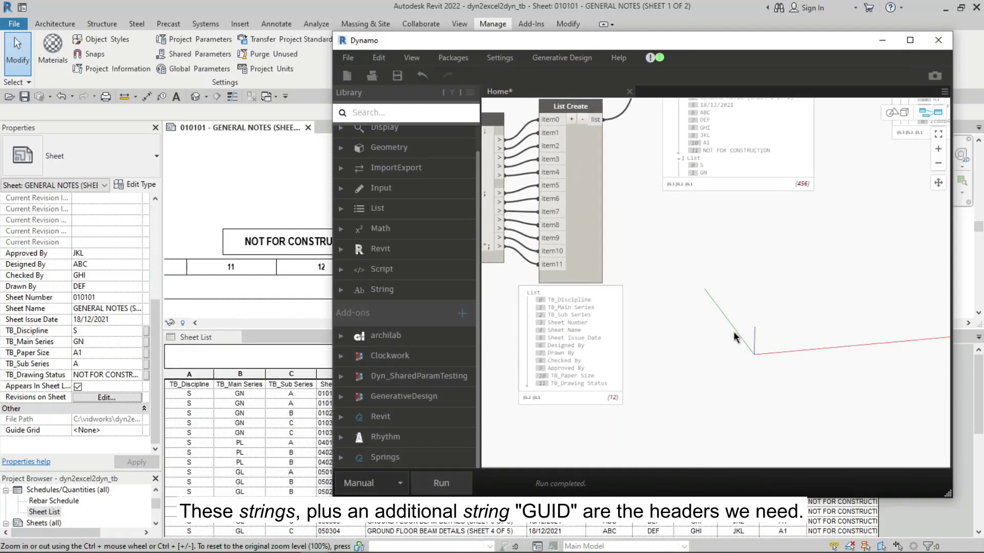
{"action": "right_click", "coordinate": [740, 304]}
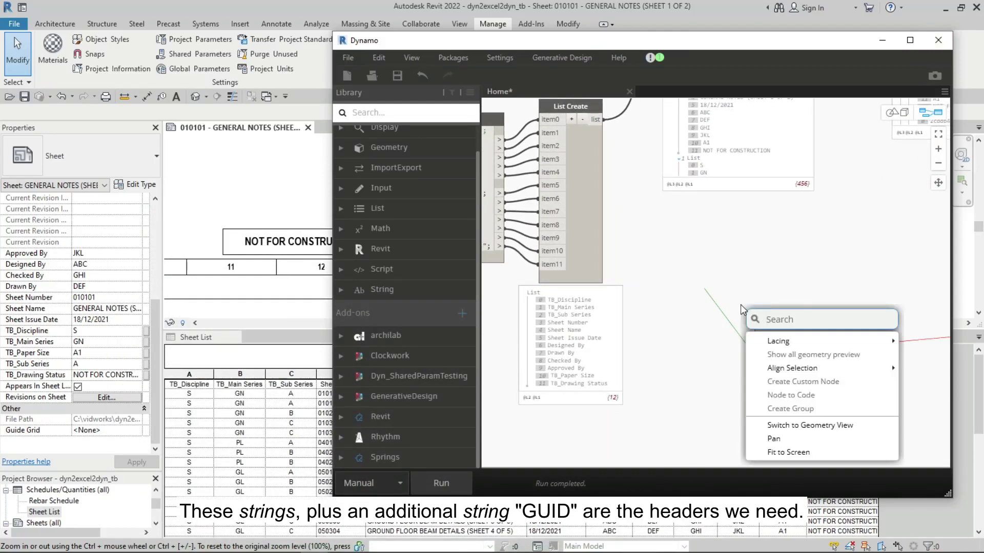
{"action": "type", "text": "list"}
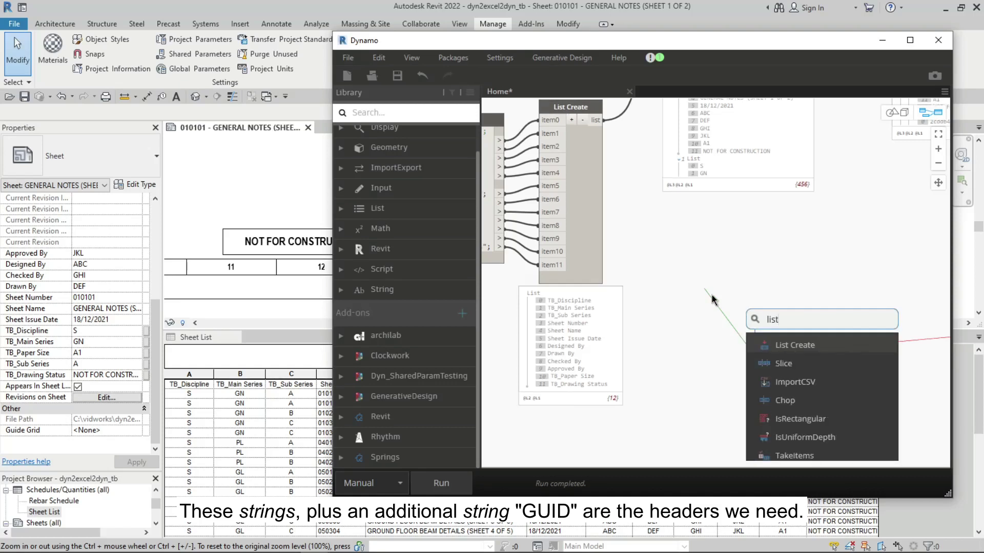
{"action": "type", "text": ".join"}
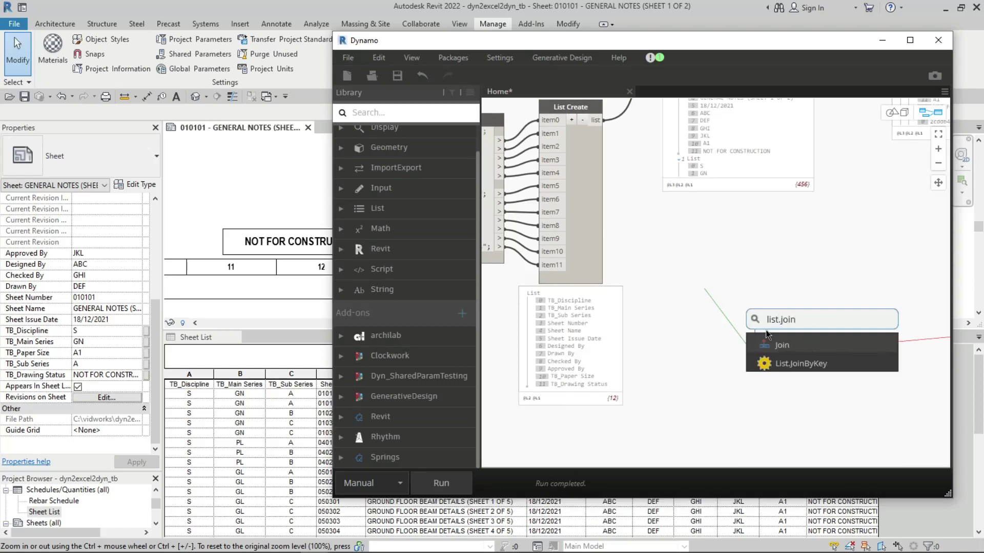
{"action": "left_click", "coordinate": [773, 345]}
{"action": "scroll", "coordinate": [776, 346], "scroll_direction": "up", "scroll_amount": 2}
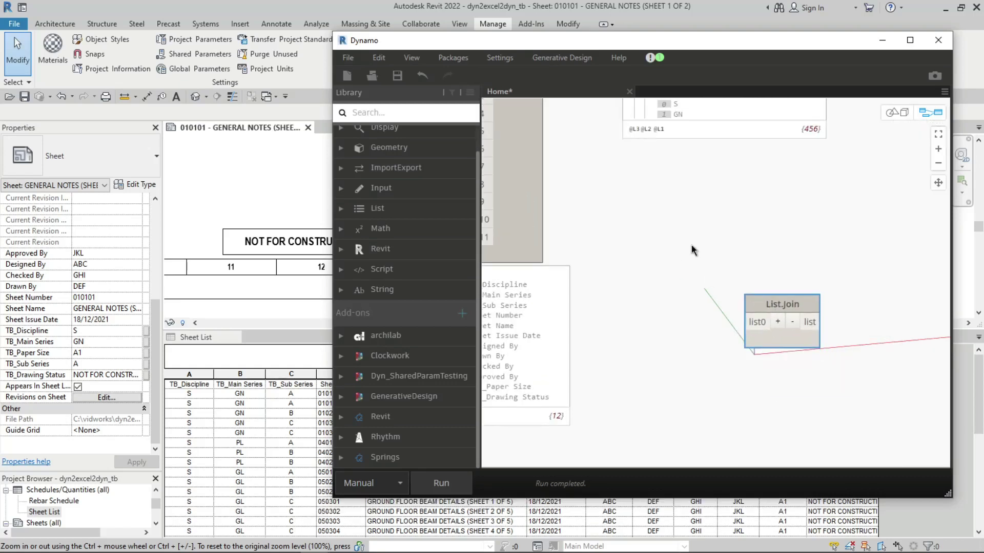
{"action": "middle_click_drag", "start_coordinate": [691, 250], "coordinate": [794, 216]}
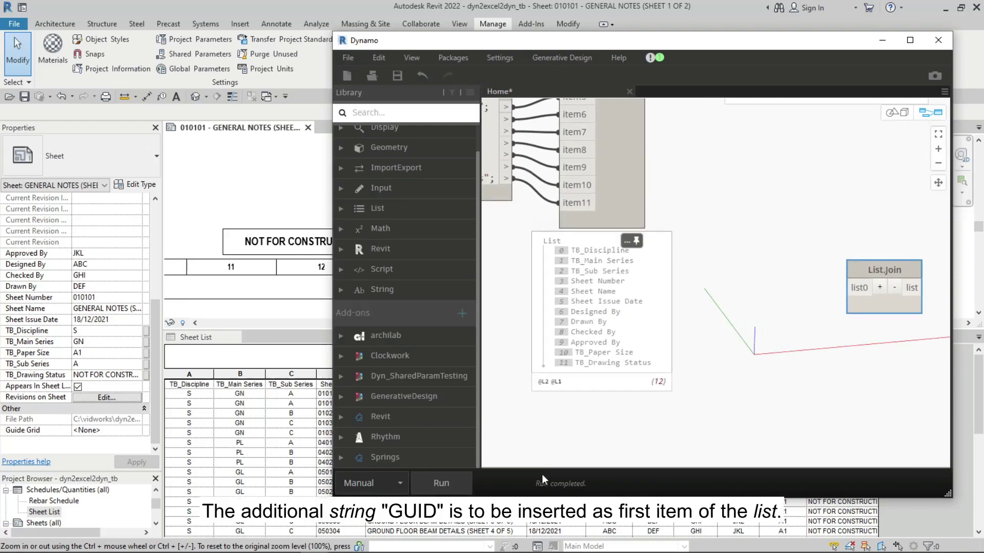
Check the exported spreadsheet, then minimise Excel to return to Dynamo
{"action": "mouse_move", "coordinate": [532, 552]}
{"action": "left_click", "coordinate": [346, 541]}
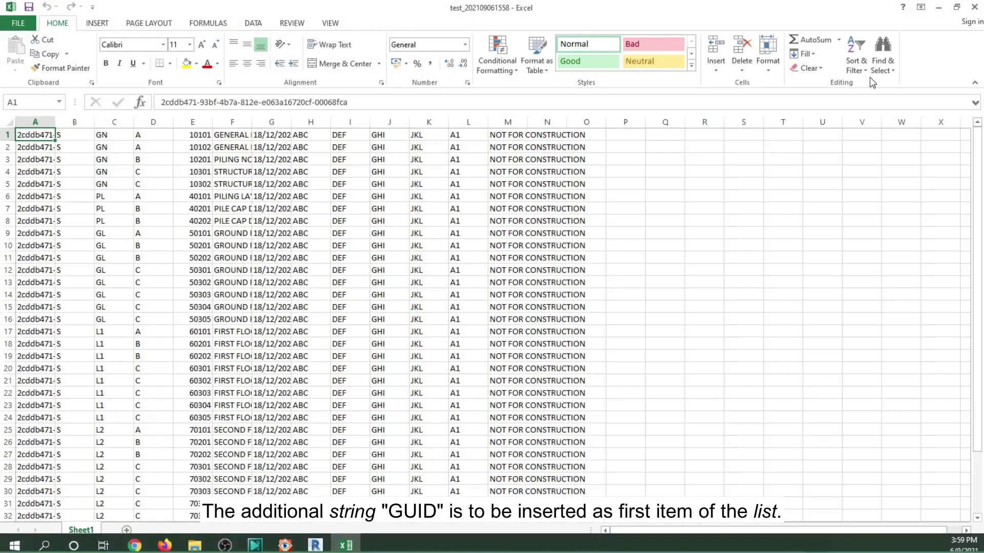
{"action": "left_click", "coordinate": [957, 7]}
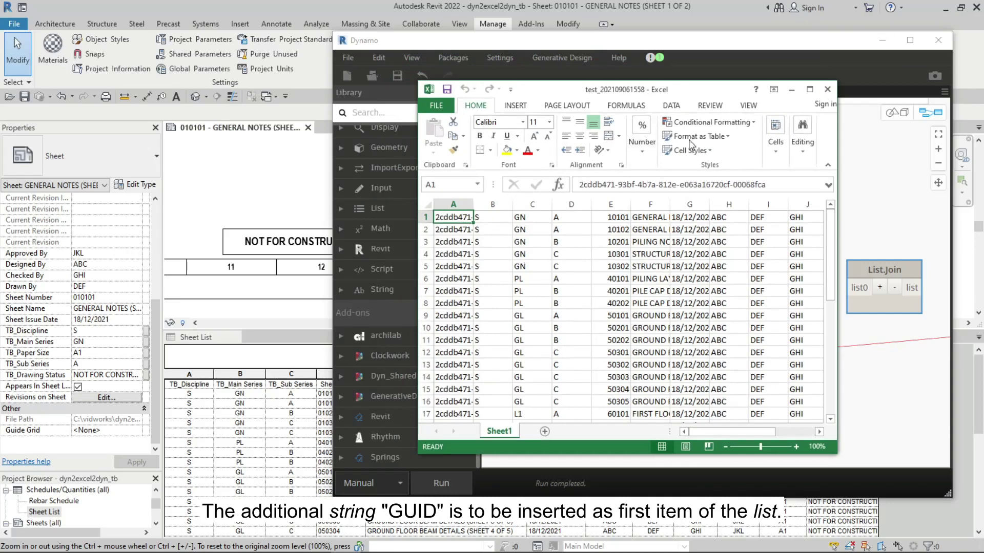
{"action": "left_click", "coordinate": [791, 89]}
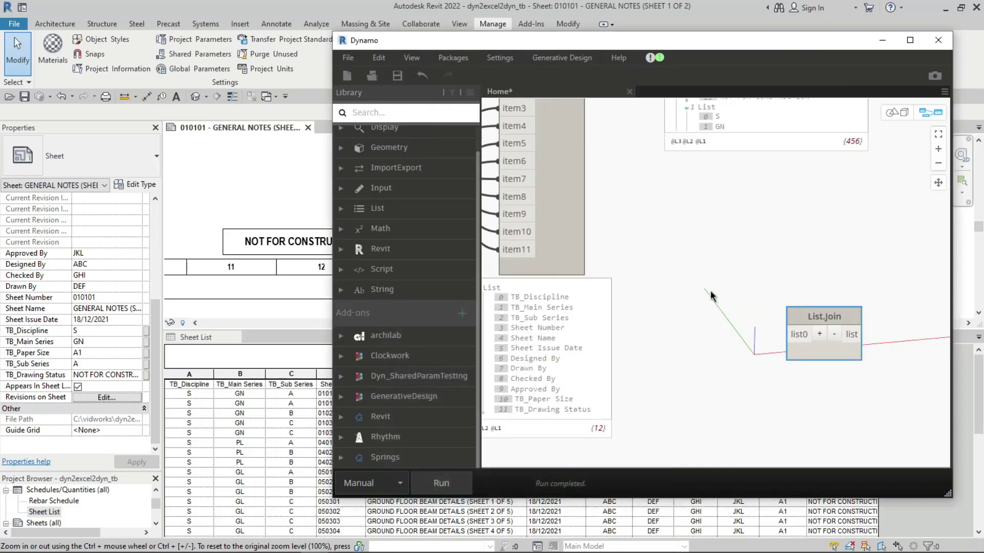
Add a "GUID" Code Block wired into List.Join's list0 and add a second List.Join input
{"action": "double_click", "coordinate": [712, 281]}
{"action": "type", "text": "\"GUID"}
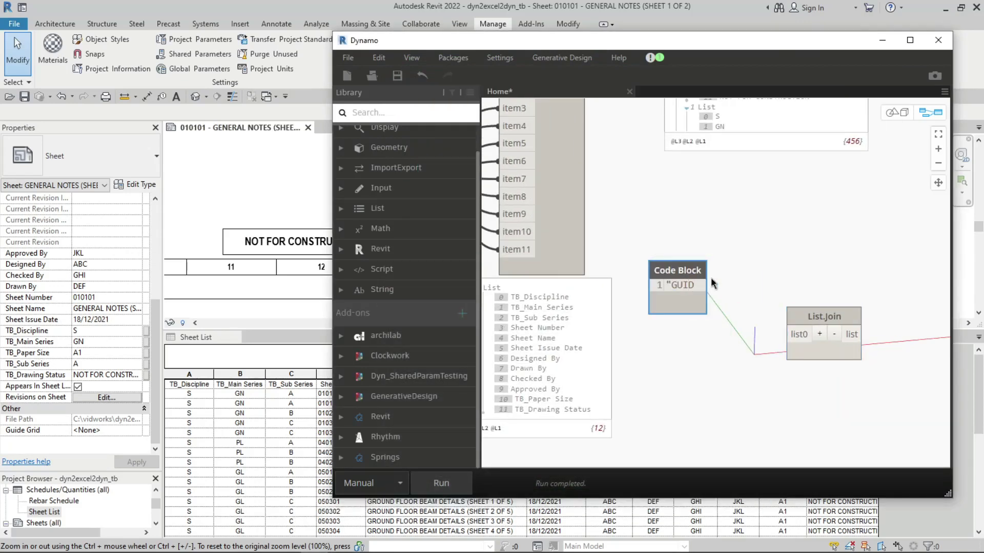
{"action": "type", "text": ";"}
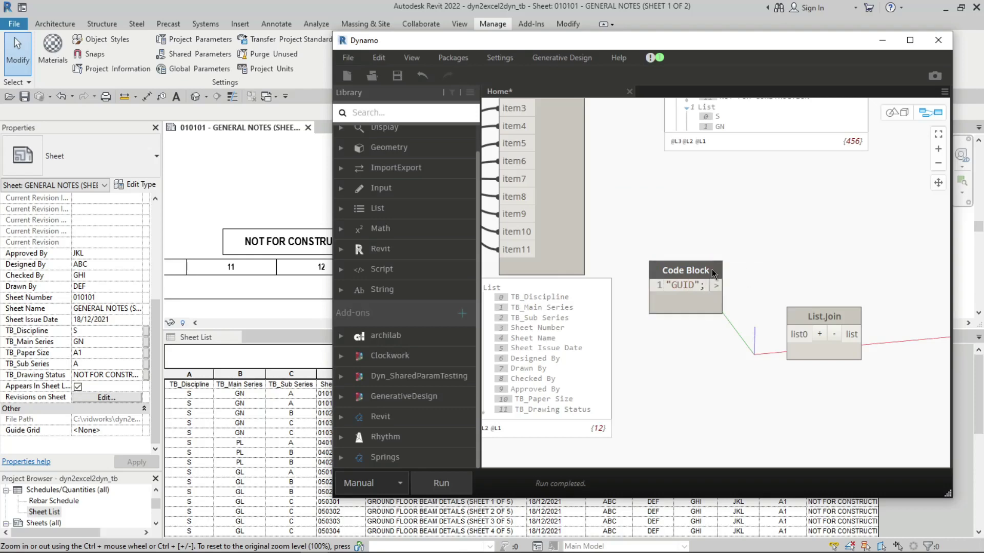
{"action": "left_click_drag", "start_coordinate": [714, 271], "coordinate": [762, 259]}
{"action": "left_click", "coordinate": [819, 335]}
{"action": "middle_click_drag", "start_coordinate": [834, 256], "coordinate": [840, 206]}
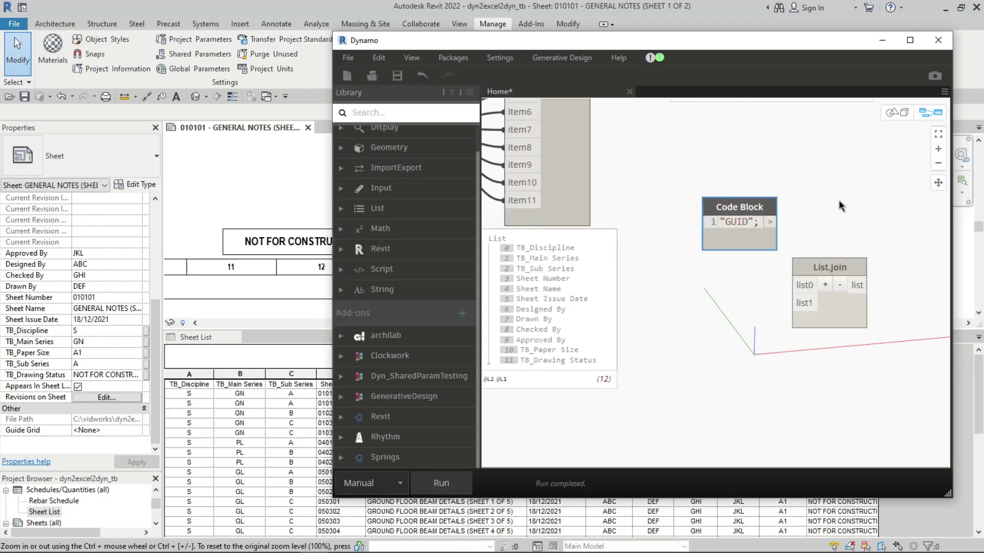
{"action": "left_click", "coordinate": [796, 285]}
{"action": "scroll", "coordinate": [789, 287], "scroll_direction": "down", "scroll_amount": 3}
{"action": "mouse_move", "coordinate": [794, 253]}
{"action": "middle_mouse_down"}
{"action": "mouse_move", "coordinate": [707, 240]}
{"action": "mouse_move", "coordinate": [523, 125]}
{"action": "middle_mouse_up"}
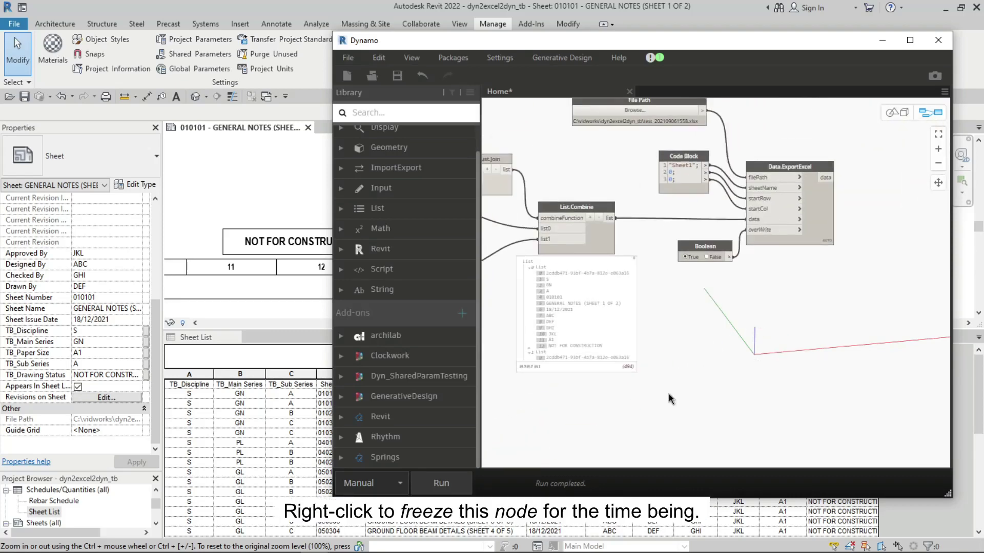
Freeze the Data.ExportExcel node and bring the header Code Block and List.Join into view
{"action": "right_click", "coordinate": [791, 170]}
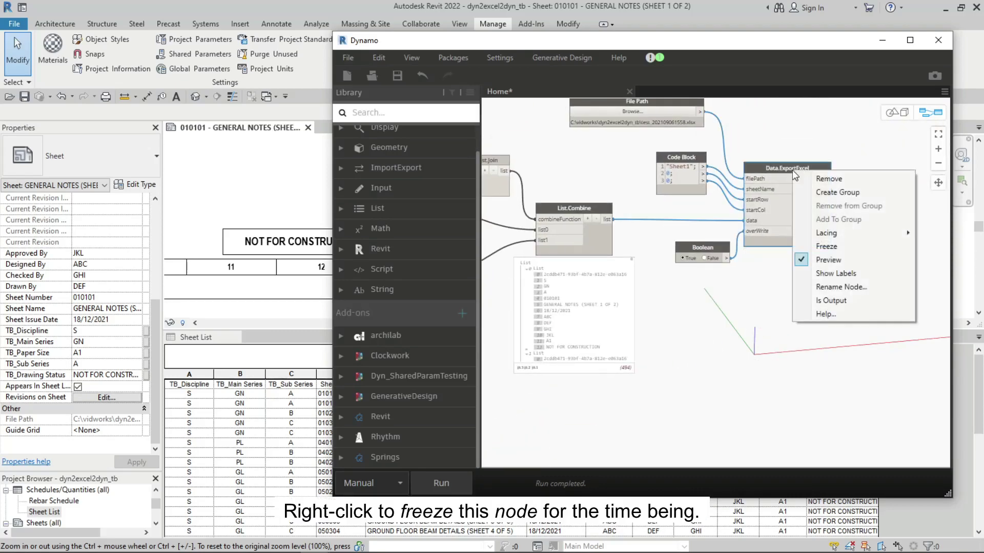
{"action": "left_click", "coordinate": [815, 247]}
{"action": "middle_click_drag", "start_coordinate": [701, 363], "coordinate": [822, 235]}
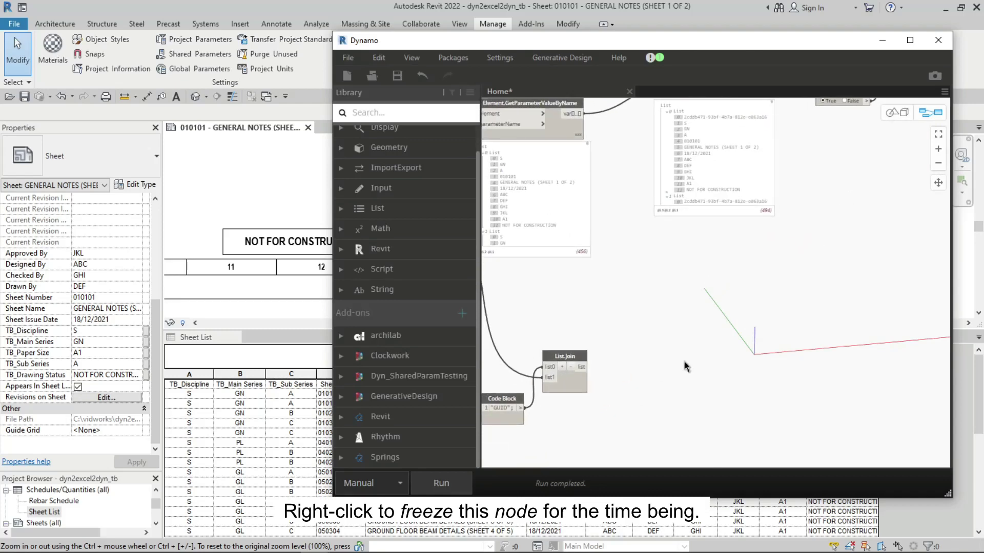
{"action": "scroll", "coordinate": [684, 348], "scroll_direction": "up", "scroll_amount": 3}
{"action": "middle_click_drag", "start_coordinate": [684, 336], "coordinate": [800, 215]}
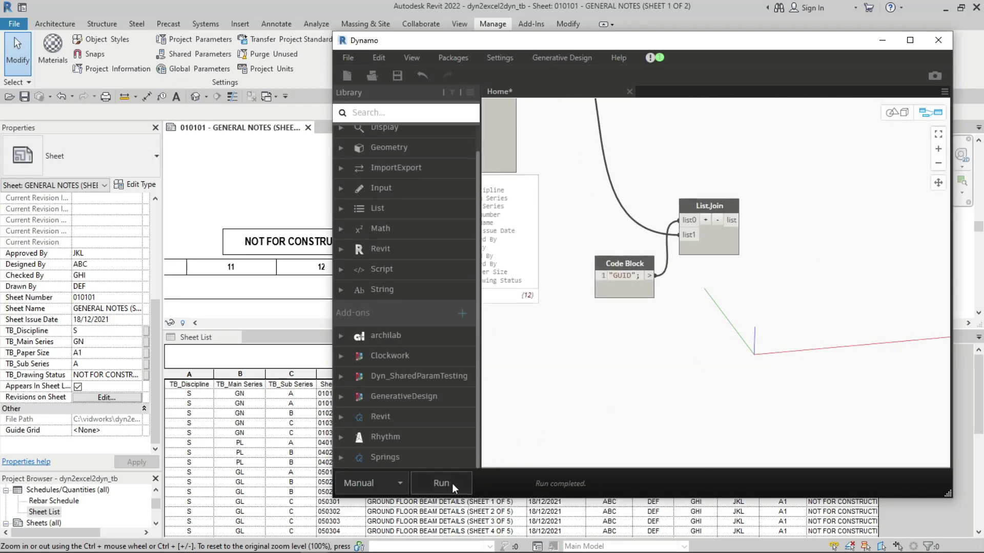
{"action": "middle_click_drag", "start_coordinate": [590, 354], "coordinate": [639, 343]}
{"action": "scroll", "coordinate": [639, 227], "scroll_direction": "up", "scroll_amount": 1}
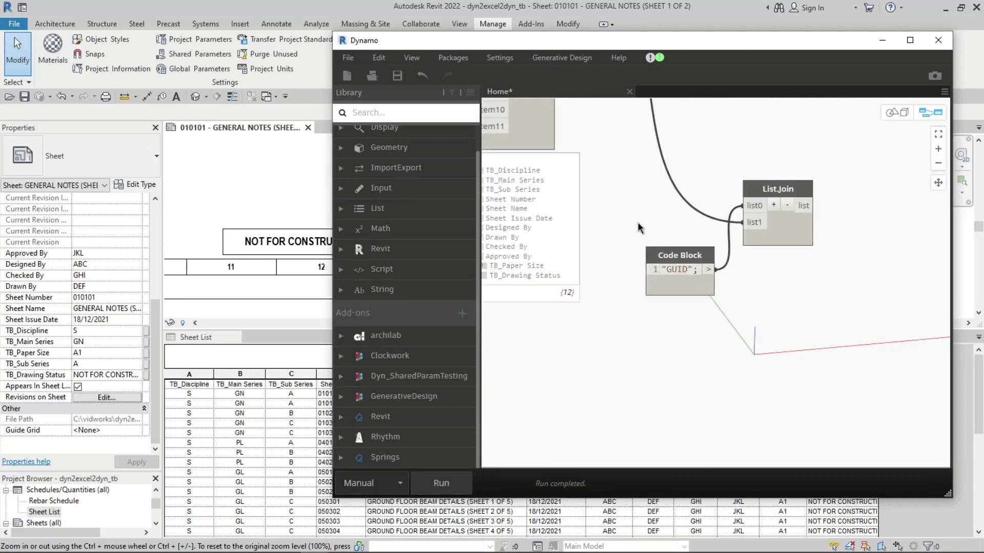
Preview List.Join's header list, now led by GUID, and move the GUID Code Block beside it
{"action": "left_click", "coordinate": [792, 245]}
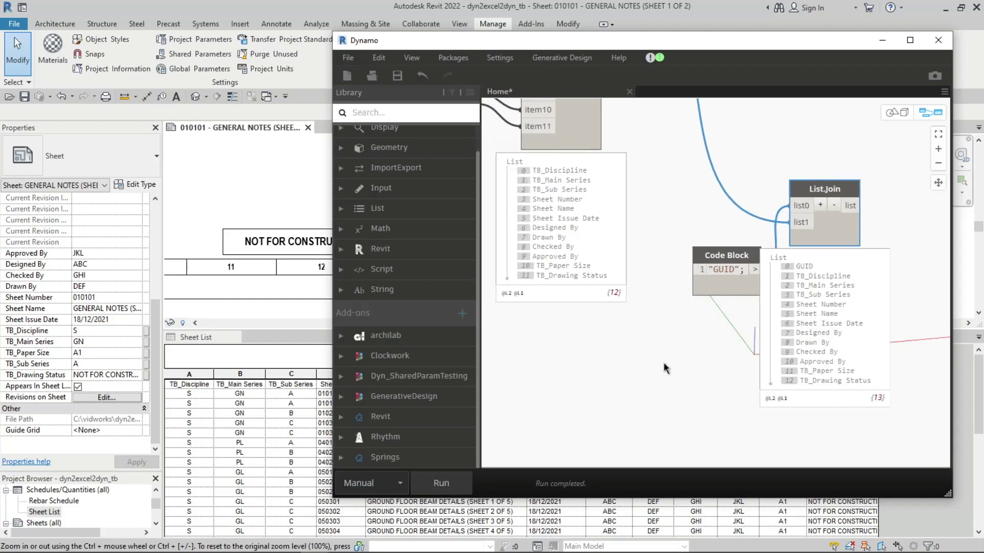
{"action": "middle_click_drag", "start_coordinate": [561, 212], "coordinate": [614, 212]}
{"action": "mouse_move", "coordinate": [564, 223]}
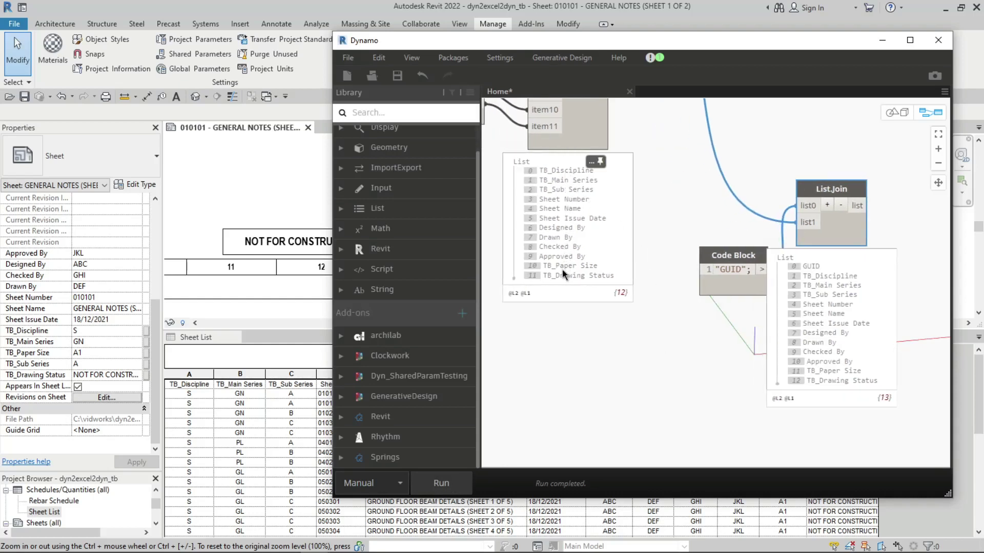
{"action": "left_click_drag", "start_coordinate": [725, 256], "coordinate": [706, 240]}
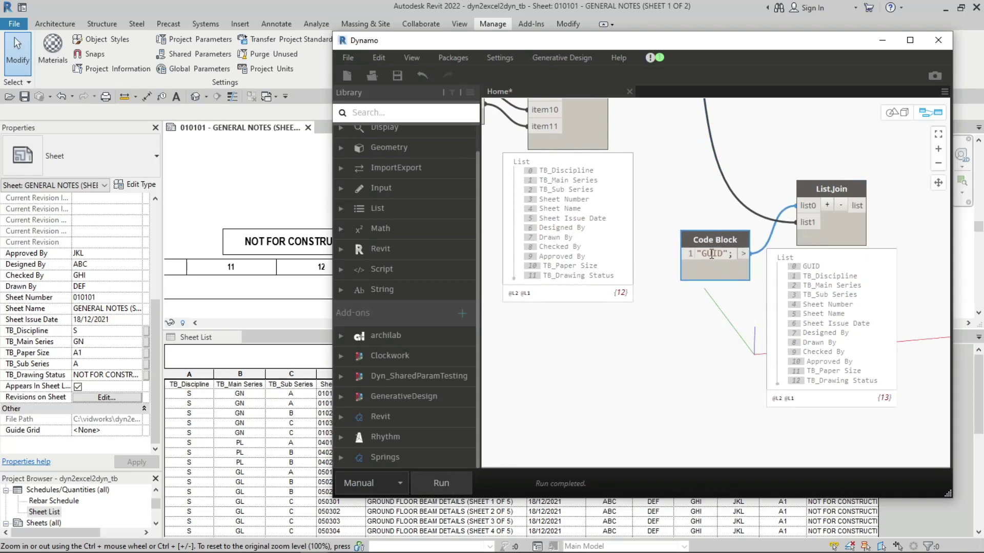
{"action": "mouse_move", "coordinate": [822, 325]}
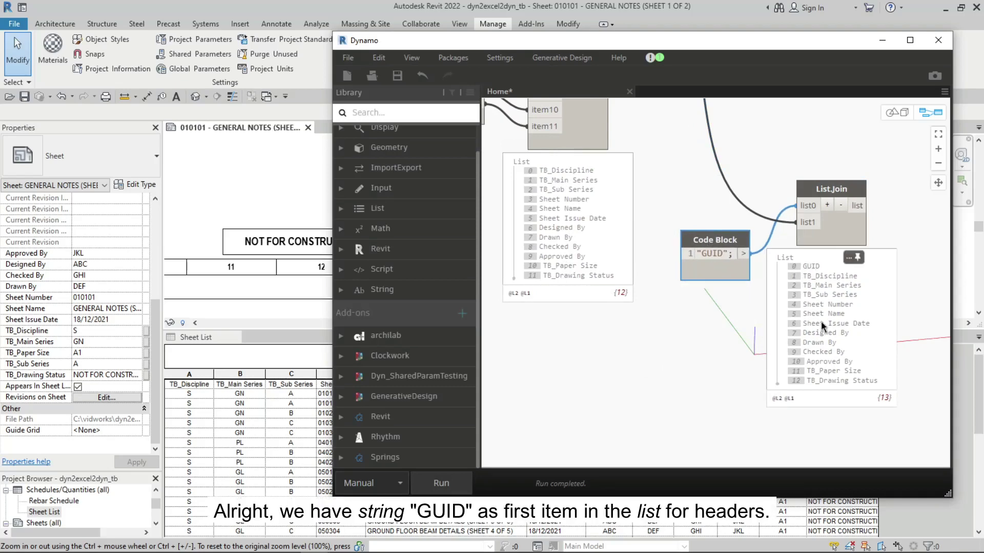
{"action": "scroll", "coordinate": [809, 380], "scroll_direction": "down", "scroll_amount": 3}
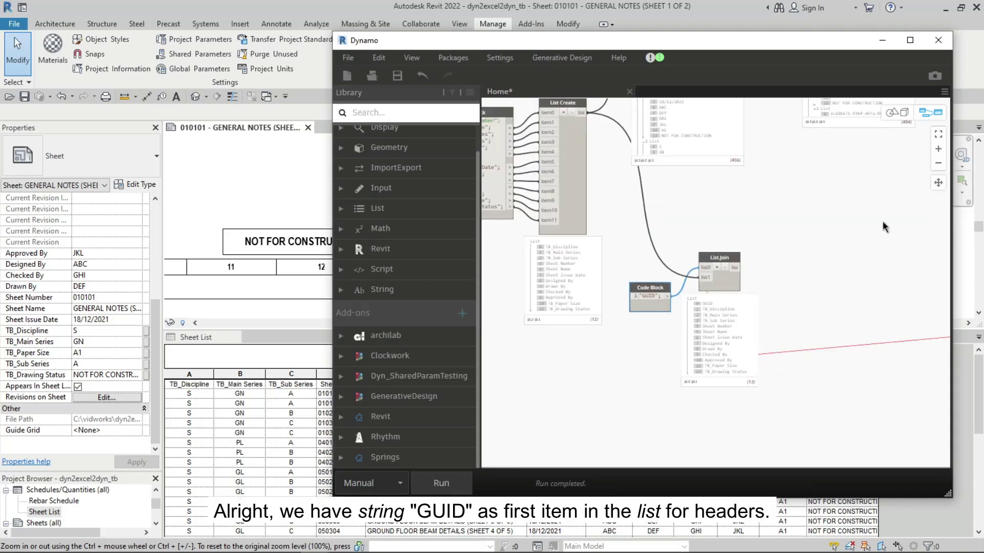
Place a List.AddItemToFront node on free canvas space via the 'additem' search
{"action": "middle_click_drag", "start_coordinate": [809, 380], "coordinate": [729, 358]}
{"action": "middle_click_drag", "start_coordinate": [785, 237], "coordinate": [626, 211]}
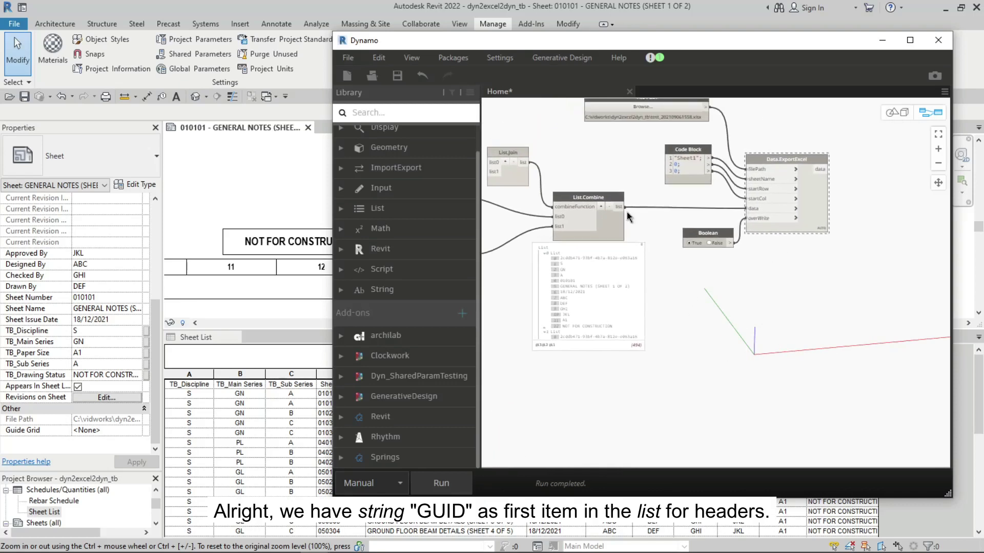
{"action": "right_click", "coordinate": [713, 296]}
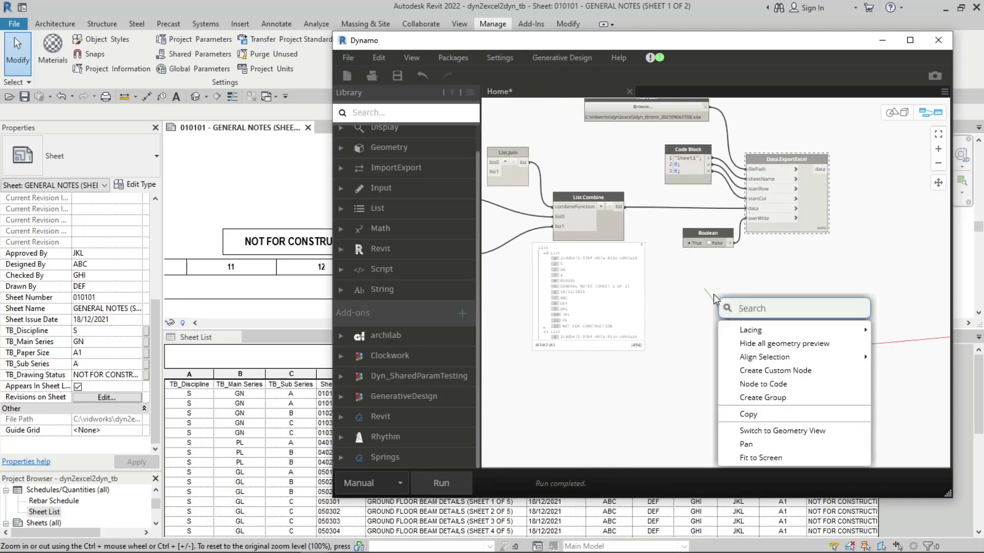
{"action": "type", "text": "addit"}
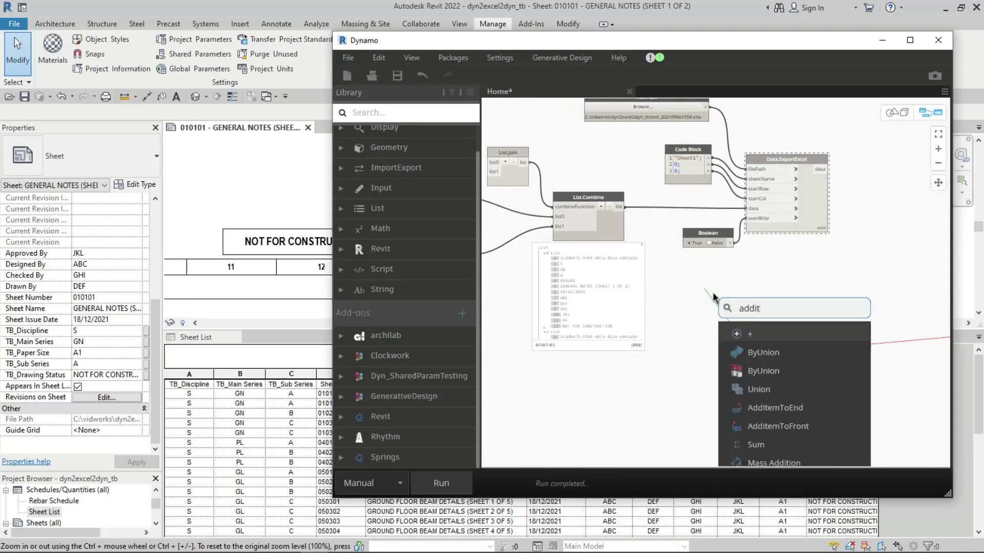
{"action": "type", "text": "em"}
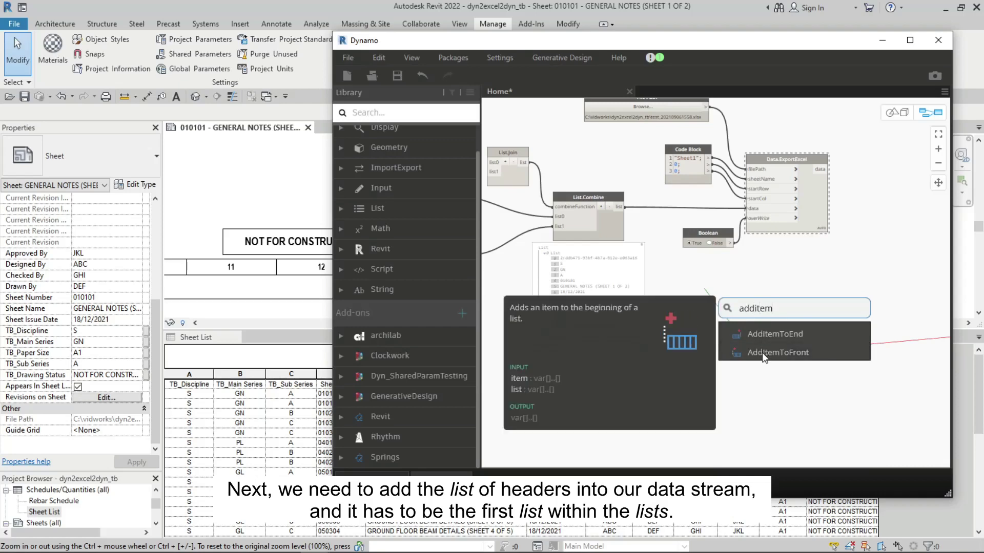
{"action": "left_click", "coordinate": [761, 353]}
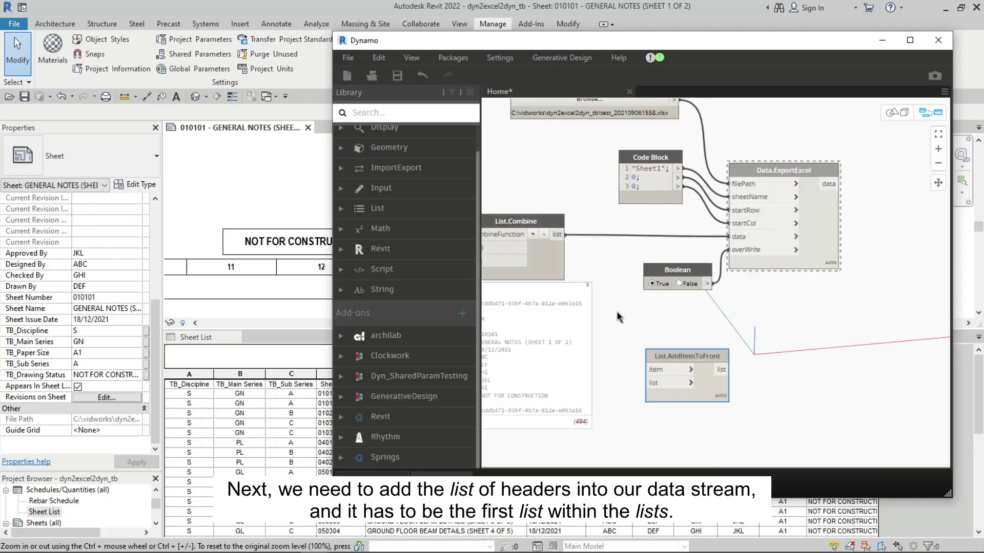
Connect List.Join's header list to the item input of List.AddItemToFront
{"action": "middle_click_drag", "start_coordinate": [737, 281], "coordinate": [759, 278]}
{"action": "middle_click_drag", "start_coordinate": [707, 364], "coordinate": [792, 211]}
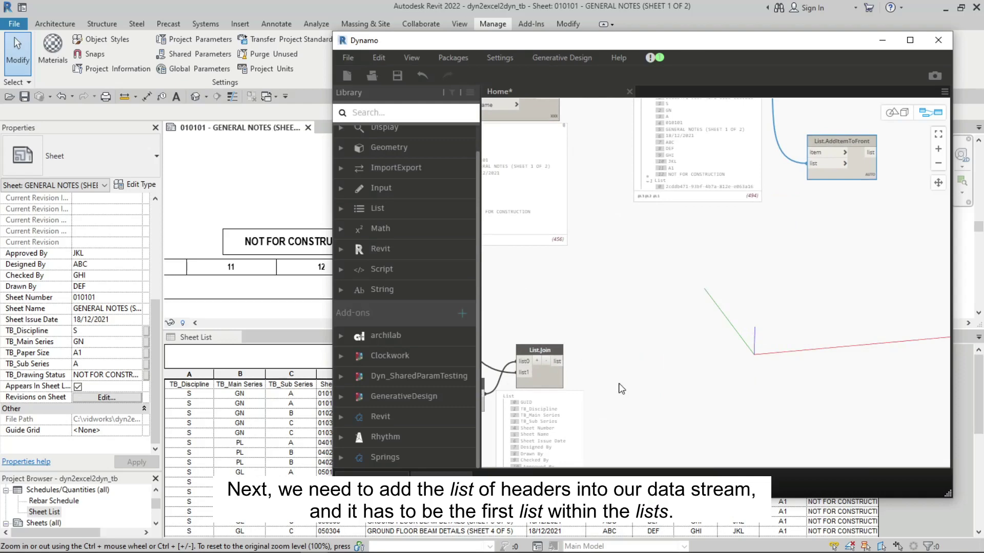
{"action": "middle_click_drag", "start_coordinate": [621, 389], "coordinate": [597, 405]}
{"action": "left_click", "coordinate": [537, 378]}
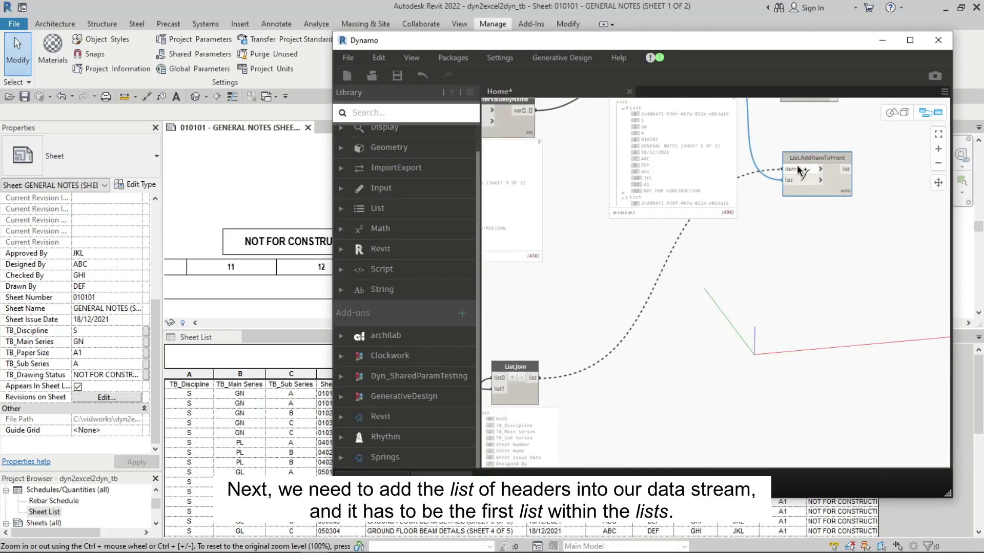
{"action": "left_click", "coordinate": [799, 171]}
Shift the export nodes right and feed List.AddItemToFront's output into Data.ExportExcel's data input
{"action": "middle_click_drag", "start_coordinate": [799, 171], "coordinate": [648, 376]}
{"action": "left_click_drag", "start_coordinate": [783, 117], "coordinate": [629, 328]}
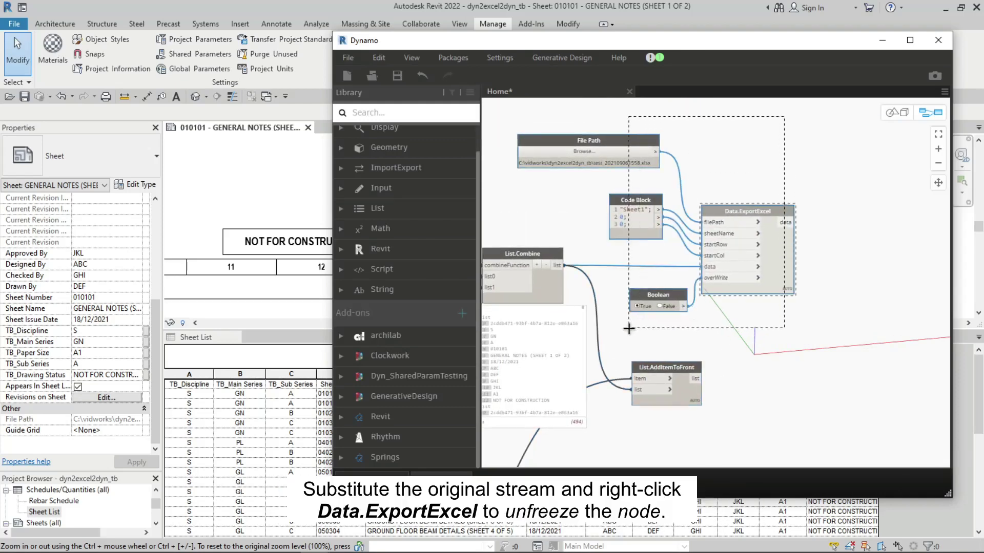
{"action": "left_click_drag", "start_coordinate": [723, 215], "coordinate": [838, 211]}
{"action": "scroll", "coordinate": [769, 256], "scroll_direction": "up", "scroll_amount": 3}
{"action": "left_click", "coordinate": [689, 370]}
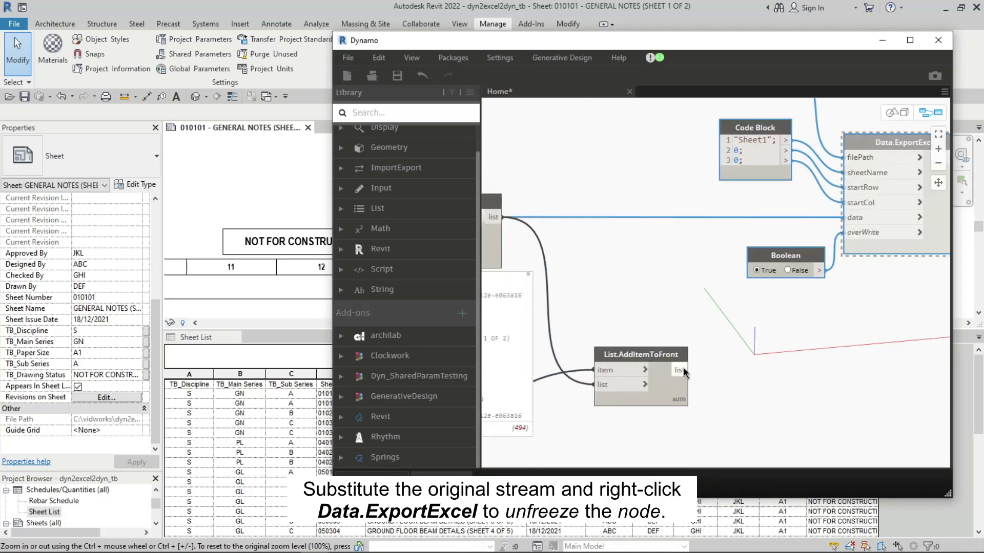
{"action": "left_click", "coordinate": [851, 218]}
{"action": "scroll", "coordinate": [769, 215], "scroll_direction": "down", "scroll_amount": 3}
Unfreeze Data.ExportExcel so the headed data re-exports to Excel
{"action": "middle_click_drag", "start_coordinate": [676, 229], "coordinate": [685, 273]}
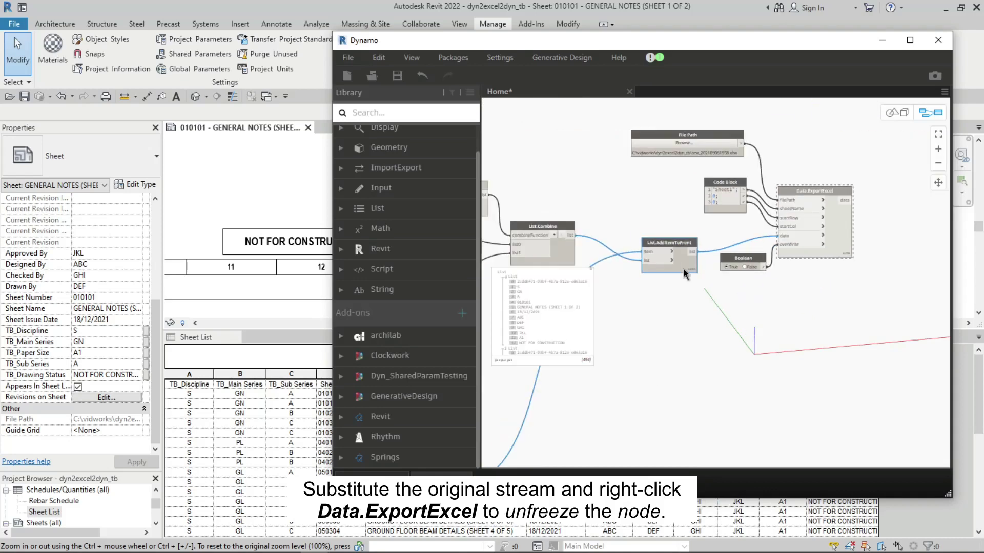
{"action": "scroll", "coordinate": [743, 231], "scroll_direction": "up", "scroll_amount": 2}
{"action": "right_click", "coordinate": [790, 208]}
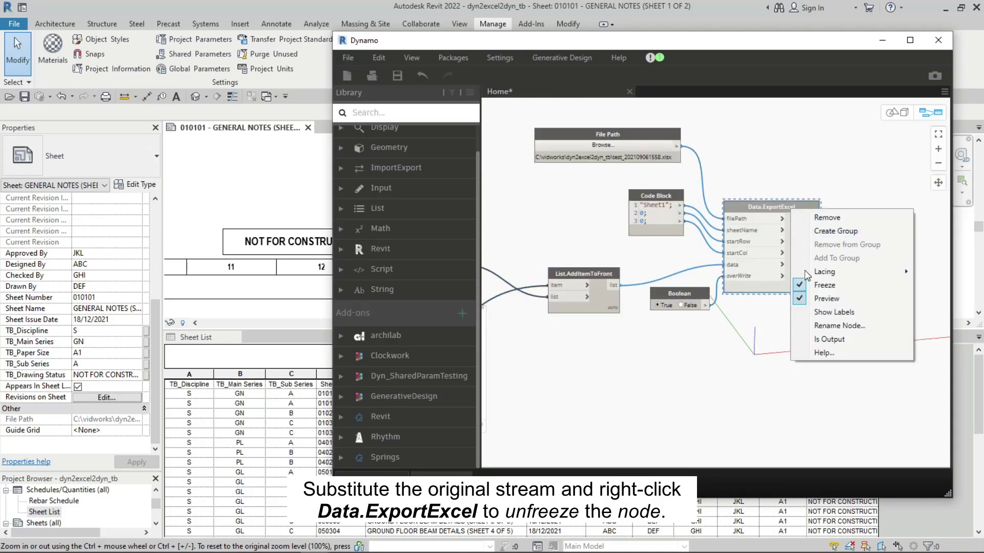
{"action": "left_click", "coordinate": [806, 285]}
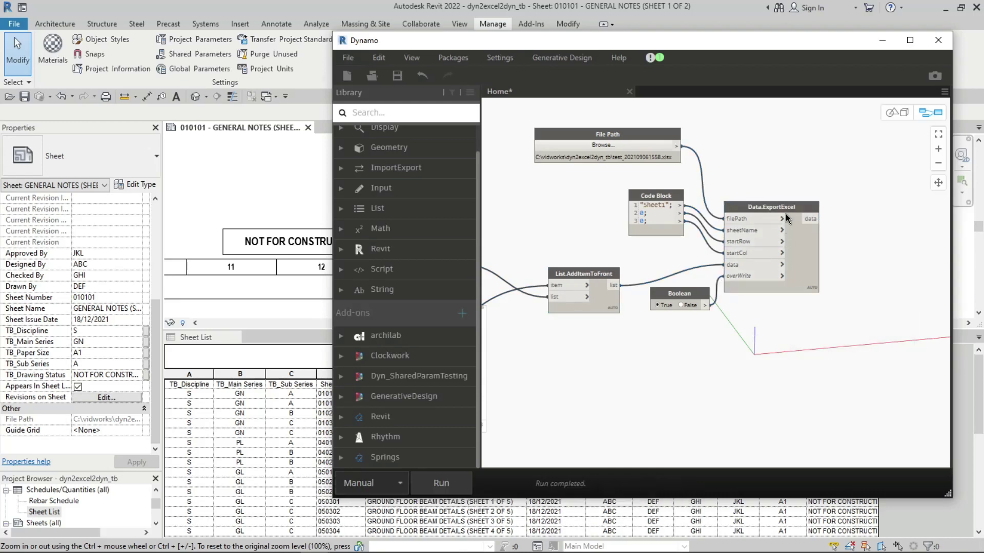
{"action": "scroll", "coordinate": [746, 315], "scroll_direction": "down", "scroll_amount": 3}
{"action": "scroll", "coordinate": [728, 354], "scroll_direction": "down", "scroll_amount": 2}
{"action": "middle_click_drag", "start_coordinate": [727, 357], "coordinate": [769, 338]}
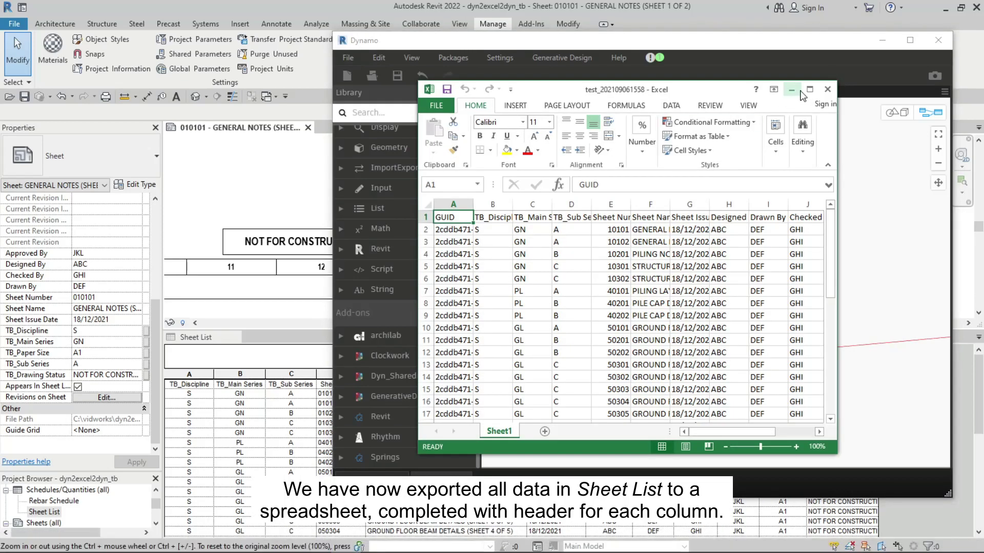
Maximize Excel, autofit columns A–G for GUIDs, sheet names and issue dates, then minimize it
{"action": "left_click", "coordinate": [804, 92]}
{"action": "double_click", "coordinate": [56, 123]}
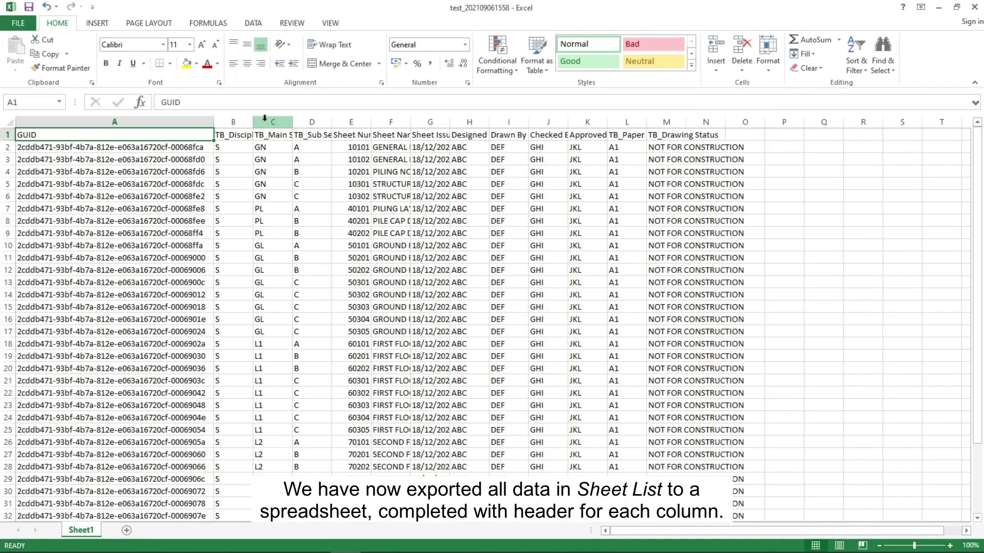
{"action": "double_click", "coordinate": [253, 122]}
{"action": "double_click", "coordinate": [308, 122]}
{"action": "double_click", "coordinate": [371, 122]}
{"action": "double_click", "coordinate": [429, 122]}
{"action": "double_click", "coordinate": [490, 122]}
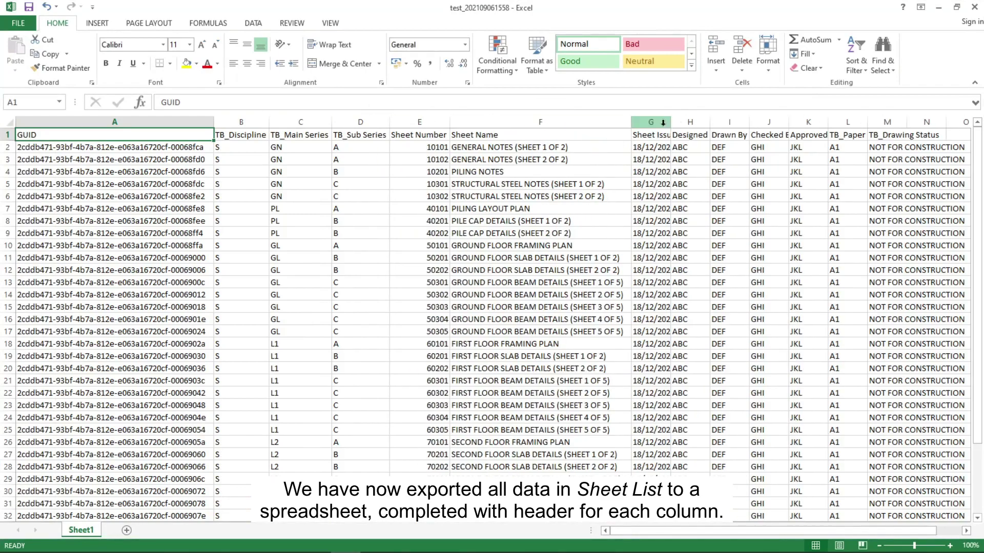
{"action": "double_click", "coordinate": [670, 122]}
{"action": "mouse_move", "coordinate": [632, 530]}
{"action": "left_mouse_down"}
{"action": "mouse_move", "coordinate": [701, 531]}
{"action": "mouse_move", "coordinate": [552, 531]}
{"action": "left_mouse_up"}
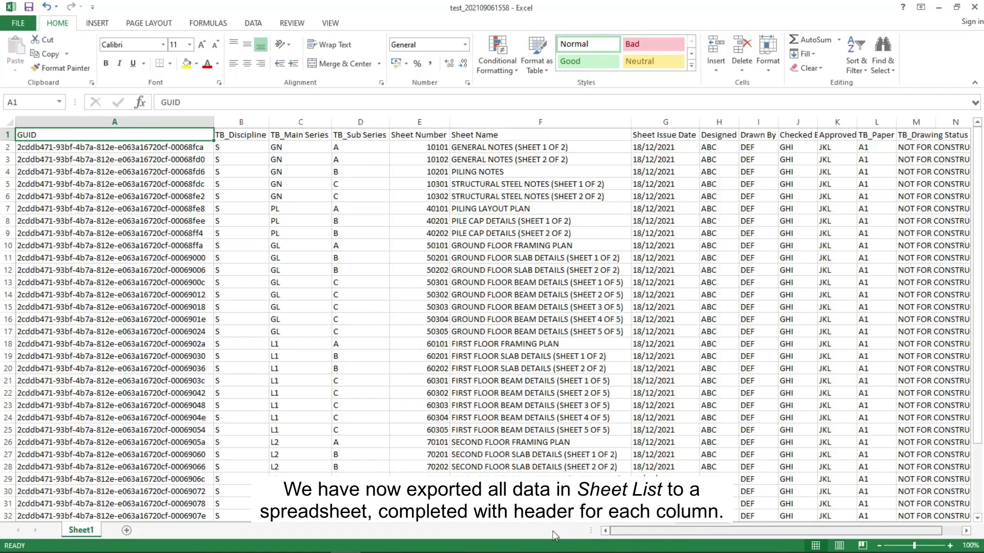
{"action": "left_click", "coordinate": [939, 7]}
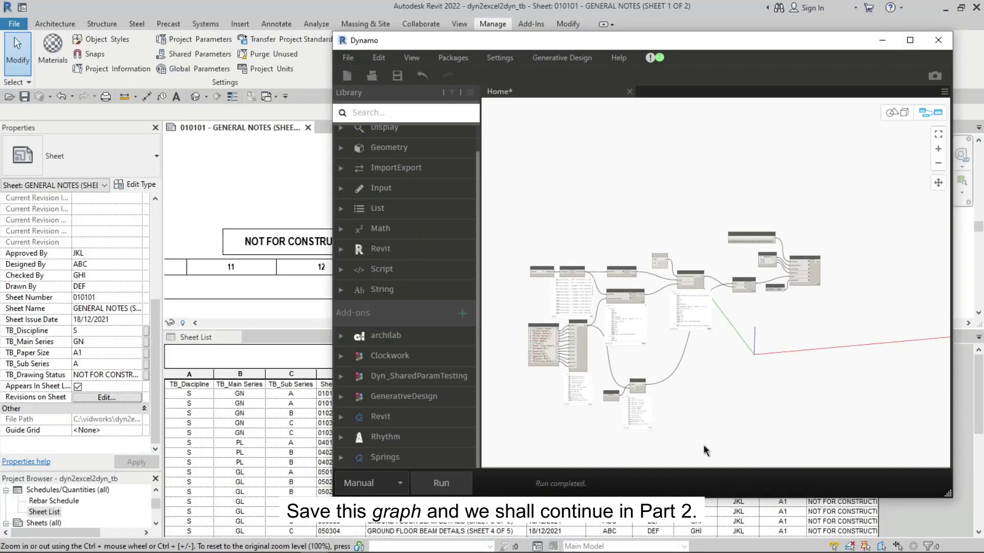